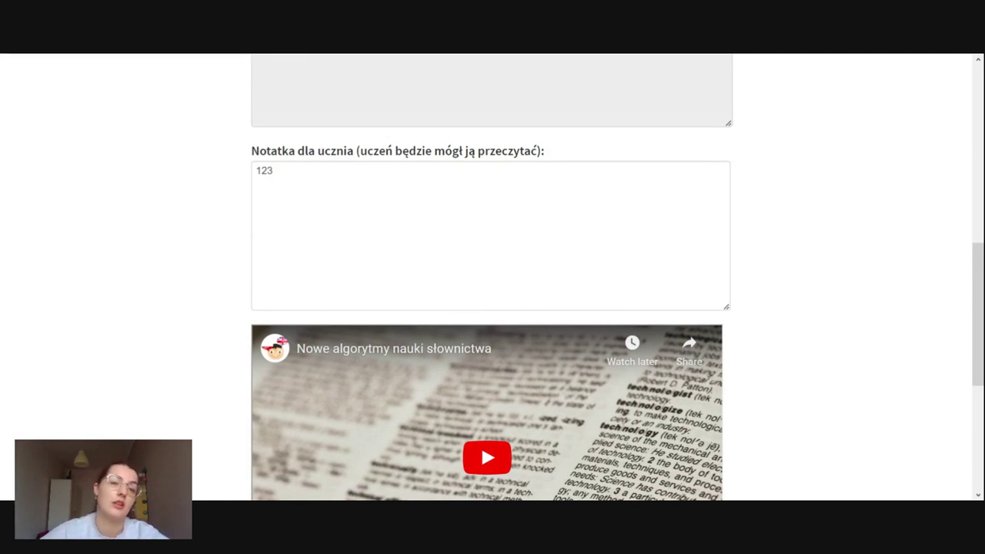
Review the student's answer and the note, and save the graded essay homework.
{"action": "scroll", "coordinate": [427, 284], "scroll_direction": "up", "scroll_amount": 2}
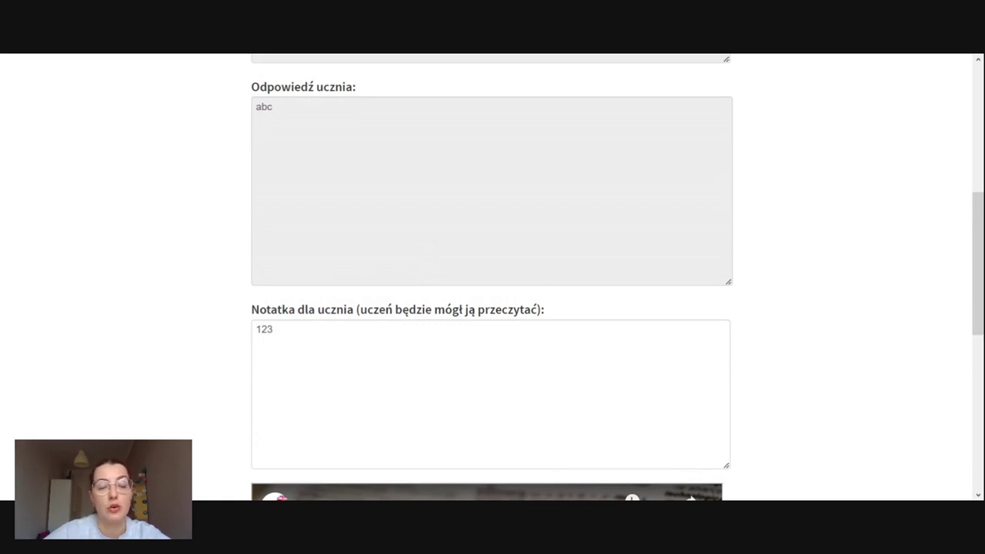
{"action": "scroll", "coordinate": [493, 277], "scroll_direction": "down", "scroll_amount": 5}
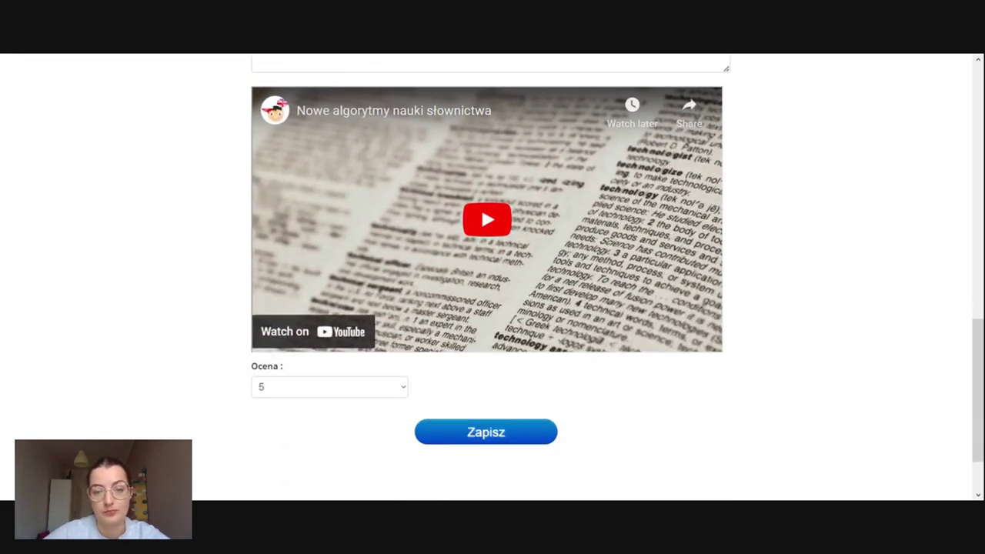
{"action": "left_click", "coordinate": [499, 433]}
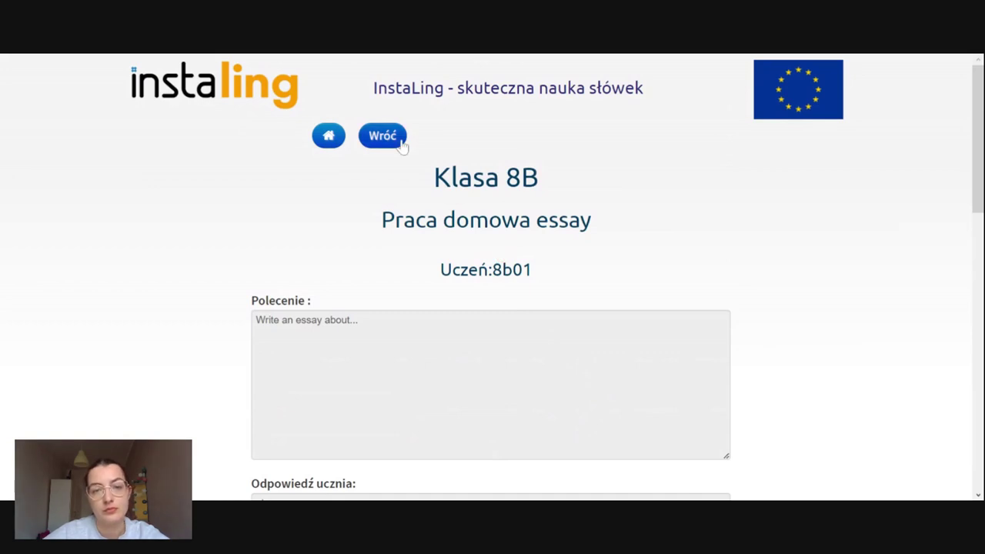
Check the saved essay homework and return through the homework lists to the class 8B overview.
{"action": "scroll", "coordinate": [605, 279], "scroll_direction": "down", "scroll_amount": 4}
{"action": "scroll", "coordinate": [376, 326], "scroll_direction": "up", "scroll_amount": 3}
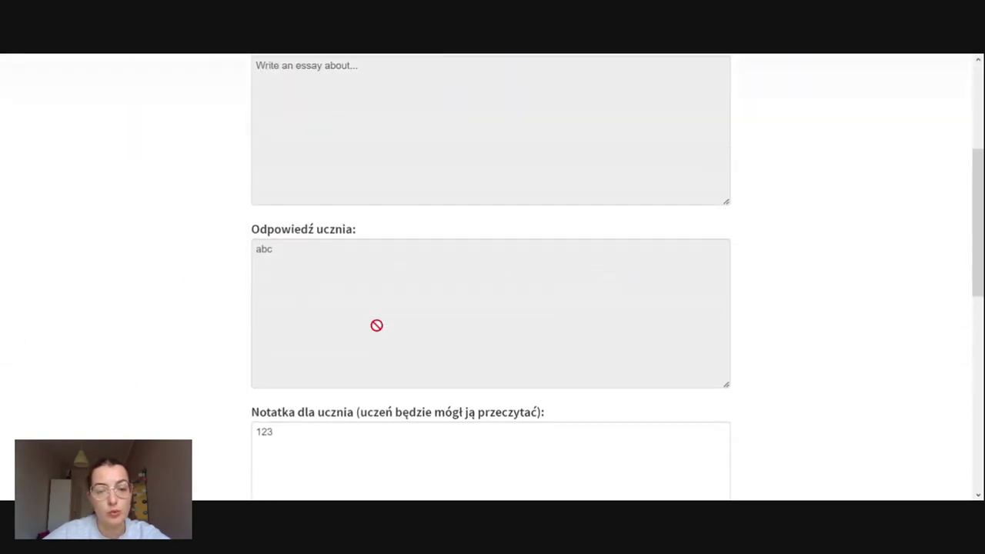
{"action": "scroll", "coordinate": [376, 326], "scroll_direction": "up", "scroll_amount": 1}
{"action": "left_click", "coordinate": [382, 135]}
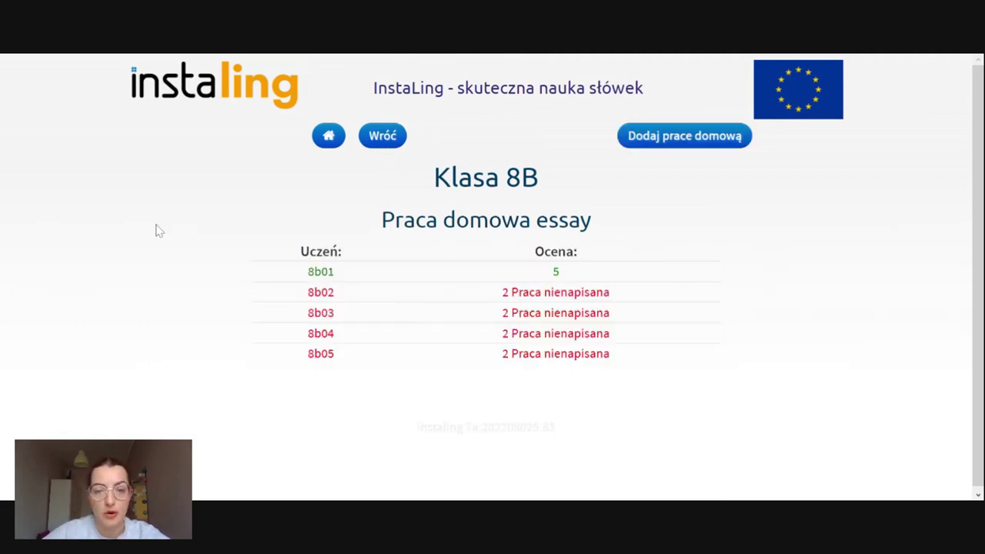
{"action": "left_click", "coordinate": [398, 149]}
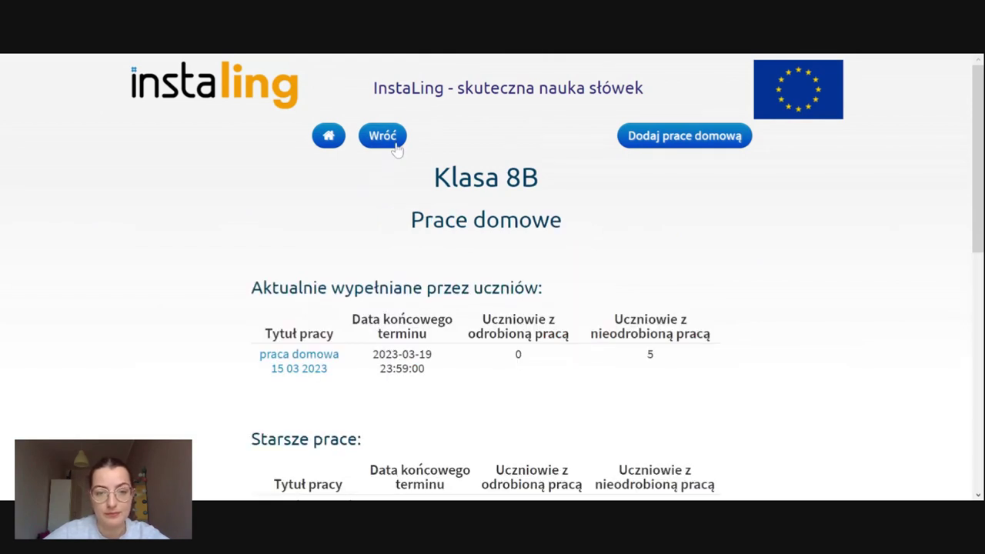
{"action": "left_click", "coordinate": [397, 149]}
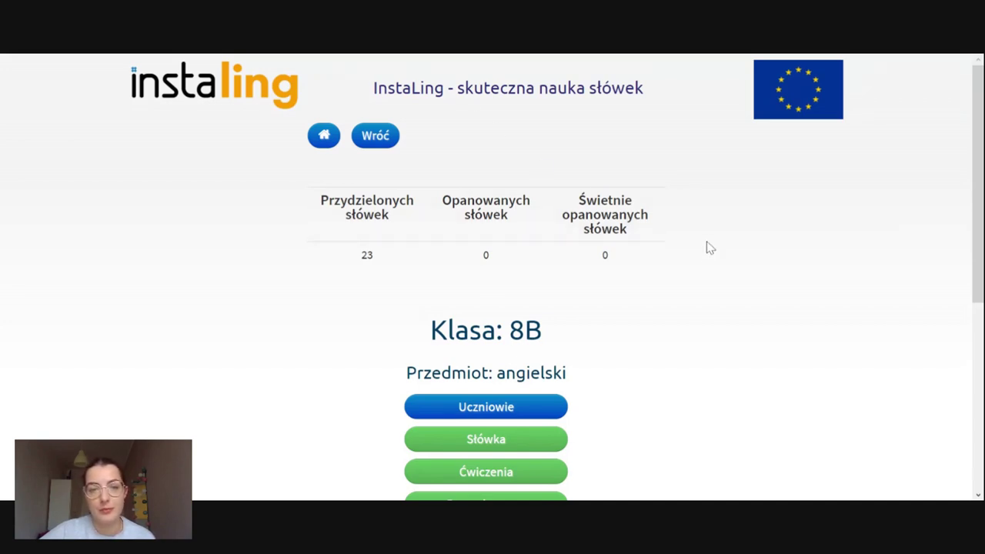
Open the short quizzes (Kartkówki) page for class 8B.
{"action": "scroll", "coordinate": [708, 241], "scroll_direction": "down", "scroll_amount": 3}
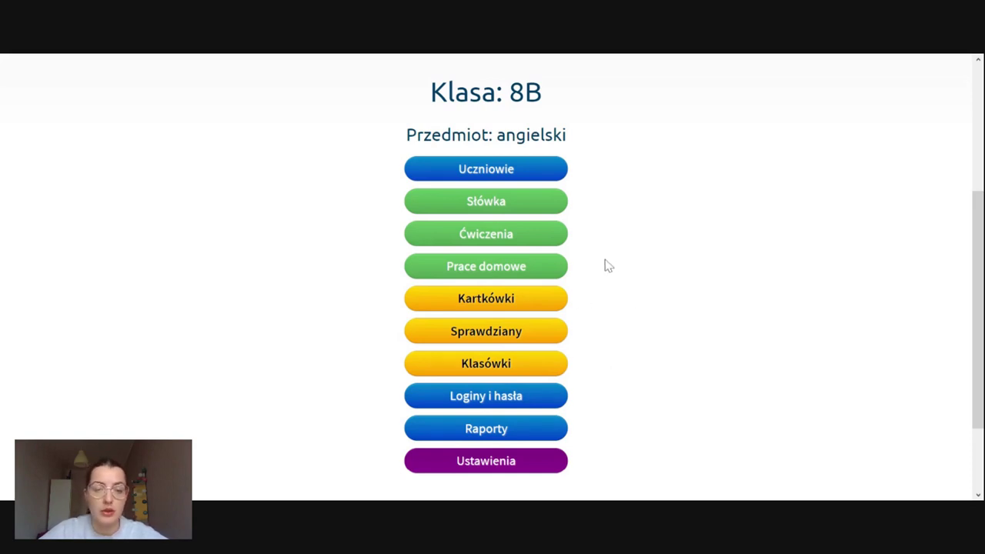
{"action": "left_click", "coordinate": [503, 304]}
{"action": "scroll", "coordinate": [818, 253], "scroll_direction": "down", "scroll_amount": 1}
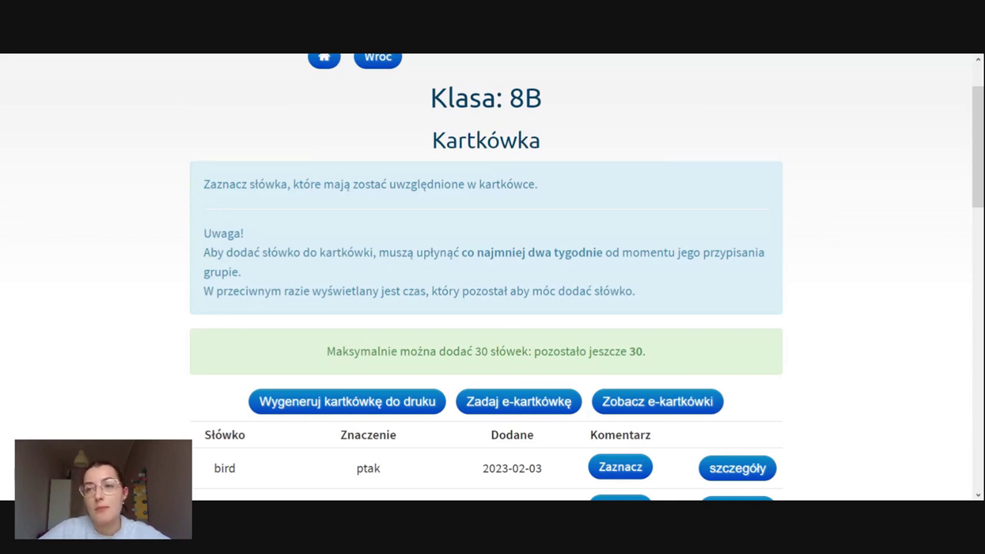
Select the words bird, cat, dog, audition and childhood for the quiz.
{"action": "scroll", "coordinate": [868, 187], "scroll_direction": "down", "scroll_amount": 3}
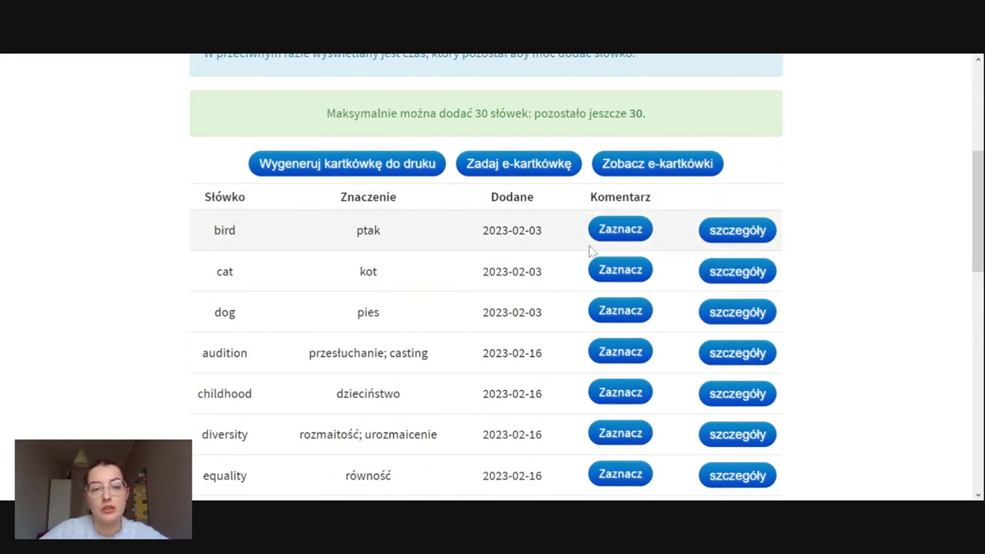
{"action": "left_click", "coordinate": [636, 233]}
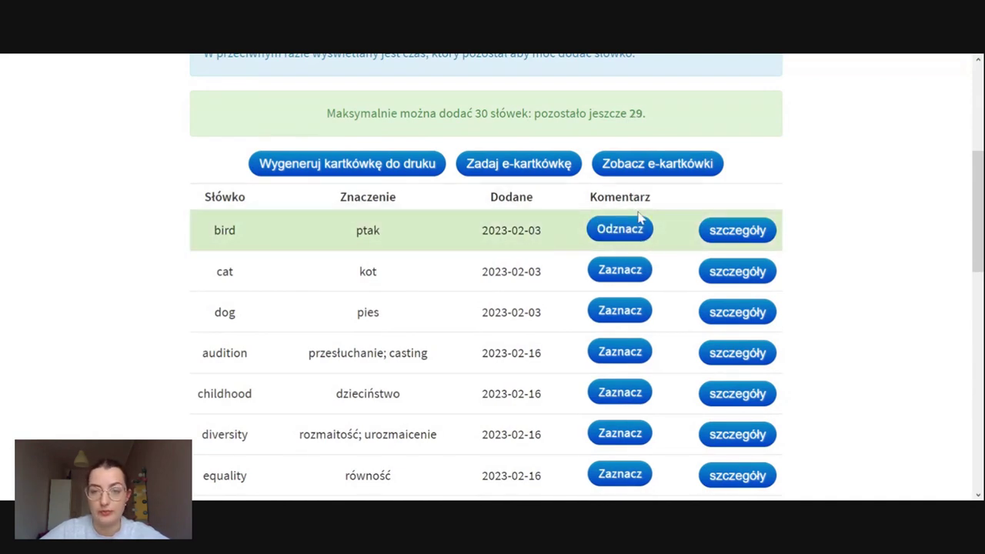
{"action": "left_click", "coordinate": [634, 271]}
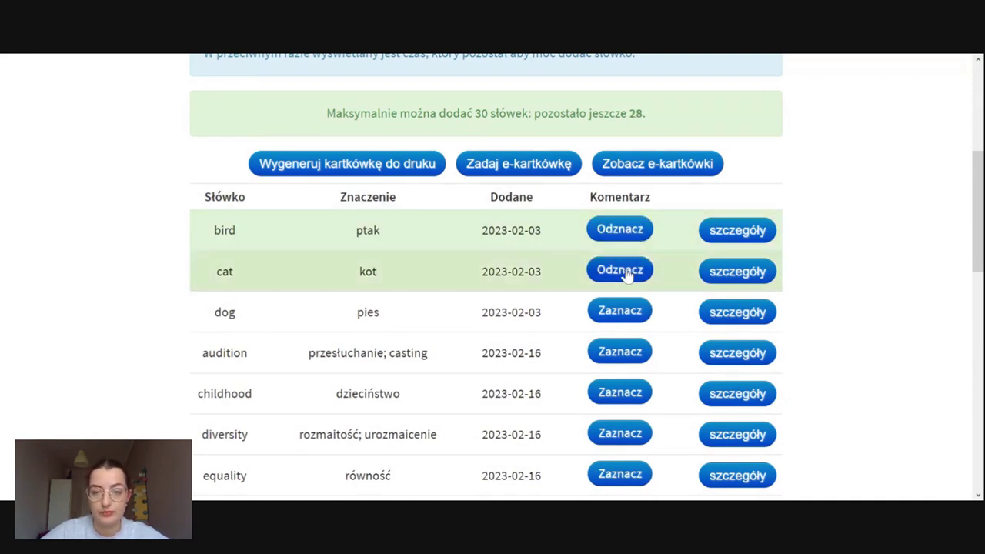
{"action": "left_click", "coordinate": [624, 319]}
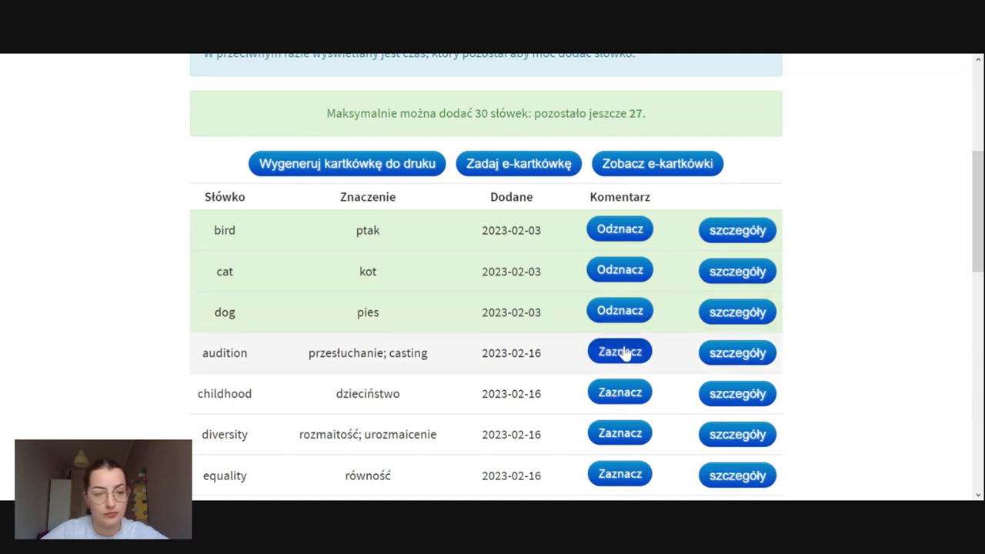
{"action": "left_click", "coordinate": [625, 353]}
{"action": "left_click", "coordinate": [625, 393]}
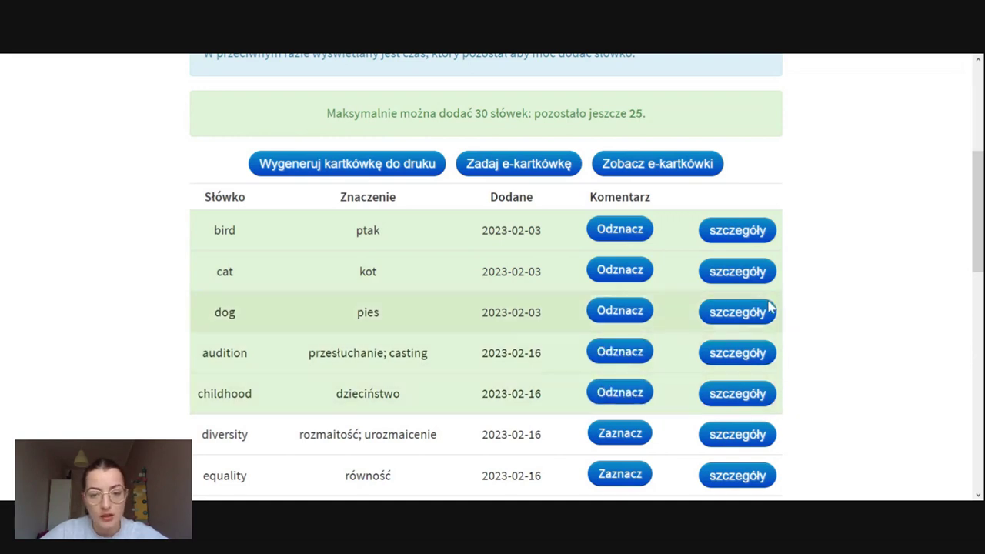
Examine the rest of the quiz word list to see which words can be added and which are still too new.
{"action": "scroll", "coordinate": [870, 221], "scroll_direction": "down", "scroll_amount": 1}
{"action": "scroll", "coordinate": [874, 223], "scroll_direction": "down", "scroll_amount": 9}
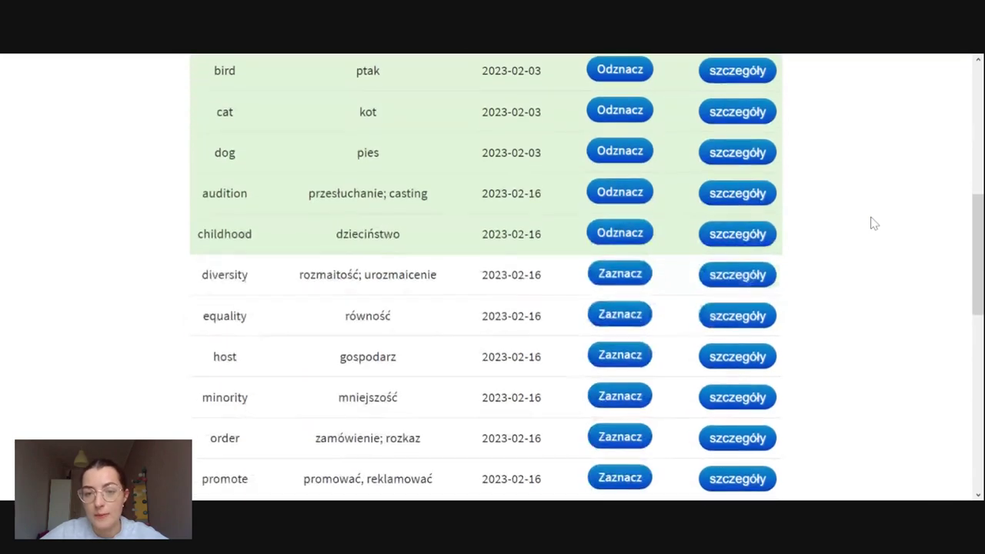
{"action": "scroll", "coordinate": [873, 223], "scroll_direction": "up", "scroll_amount": 1}
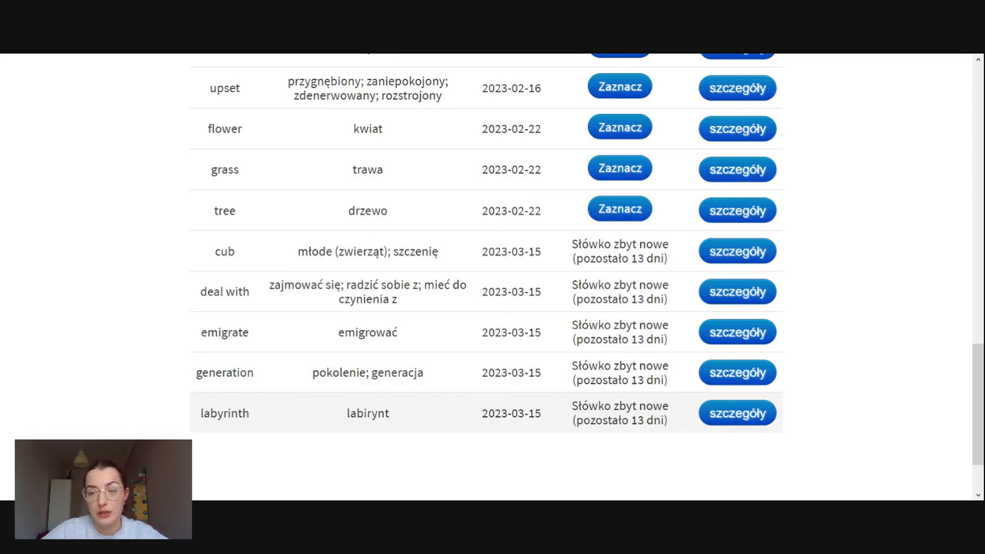
{"action": "scroll", "coordinate": [731, 424], "scroll_direction": "up", "scroll_amount": 3}
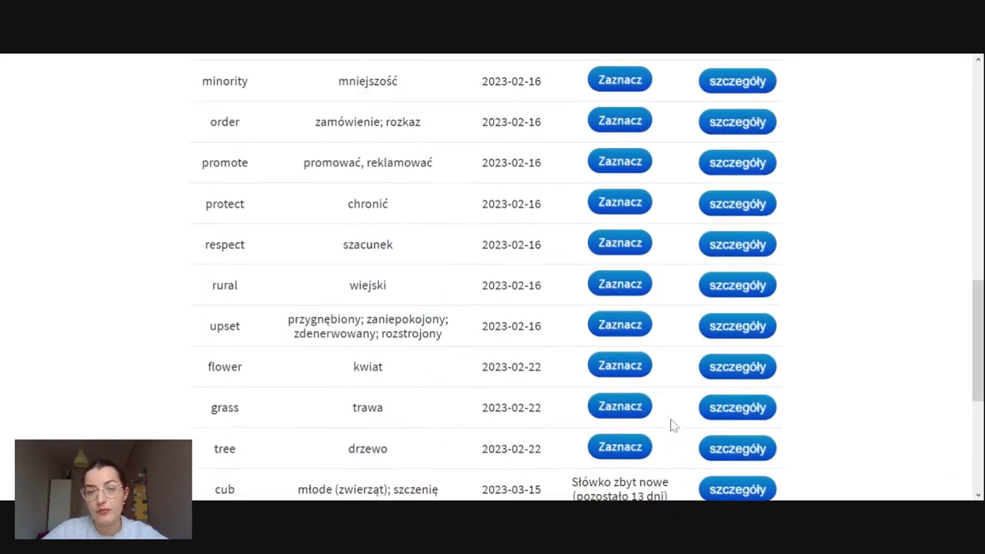
{"action": "scroll", "coordinate": [673, 426], "scroll_direction": "up", "scroll_amount": 4}
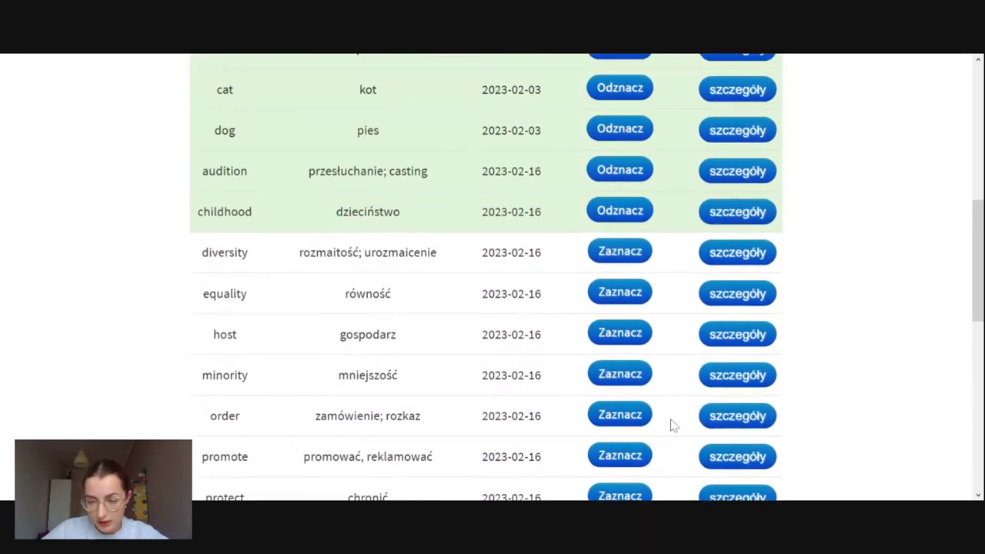
{"action": "scroll", "coordinate": [670, 426], "scroll_direction": "up", "scroll_amount": 3}
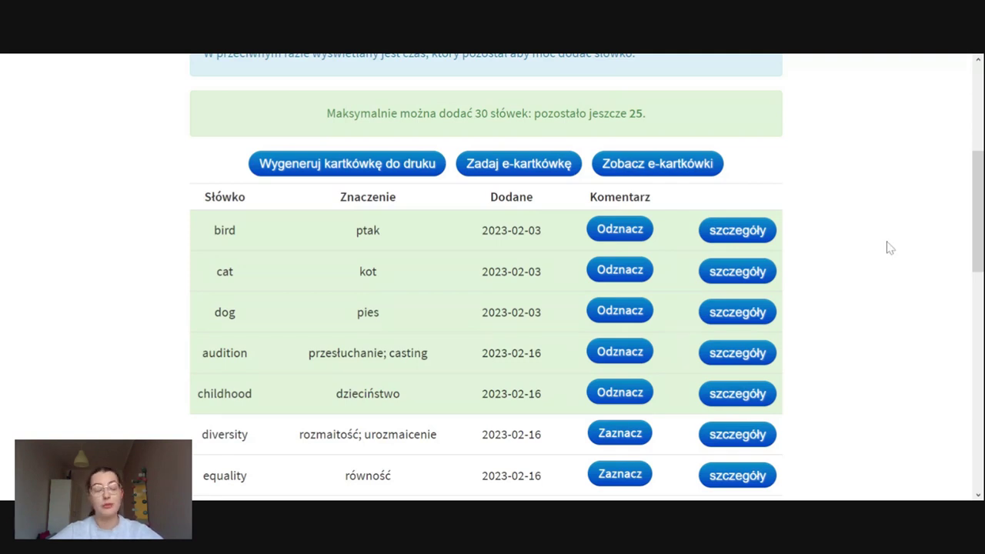
{"action": "scroll", "coordinate": [891, 245], "scroll_direction": "down", "scroll_amount": 1}
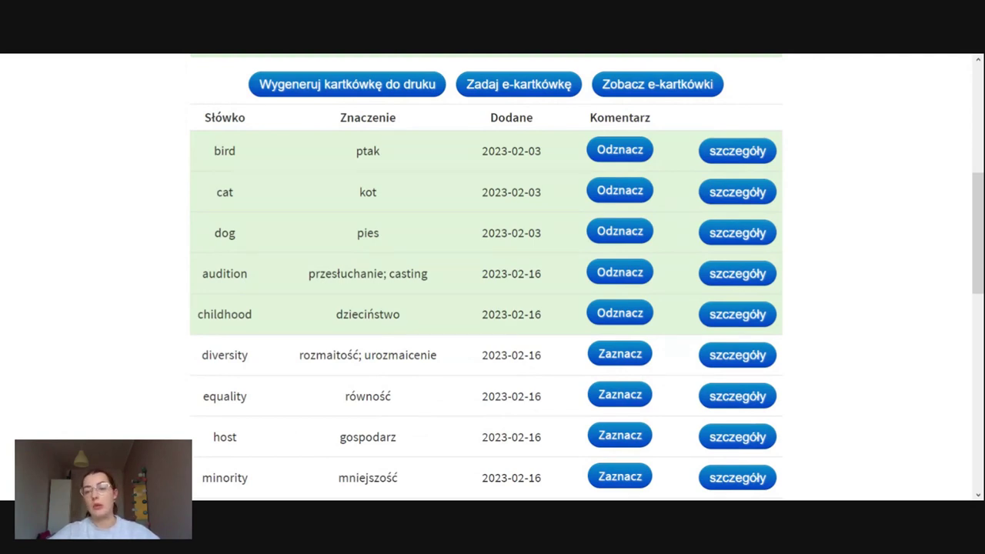
{"action": "scroll", "coordinate": [887, 248], "scroll_direction": "up", "scroll_amount": 3}
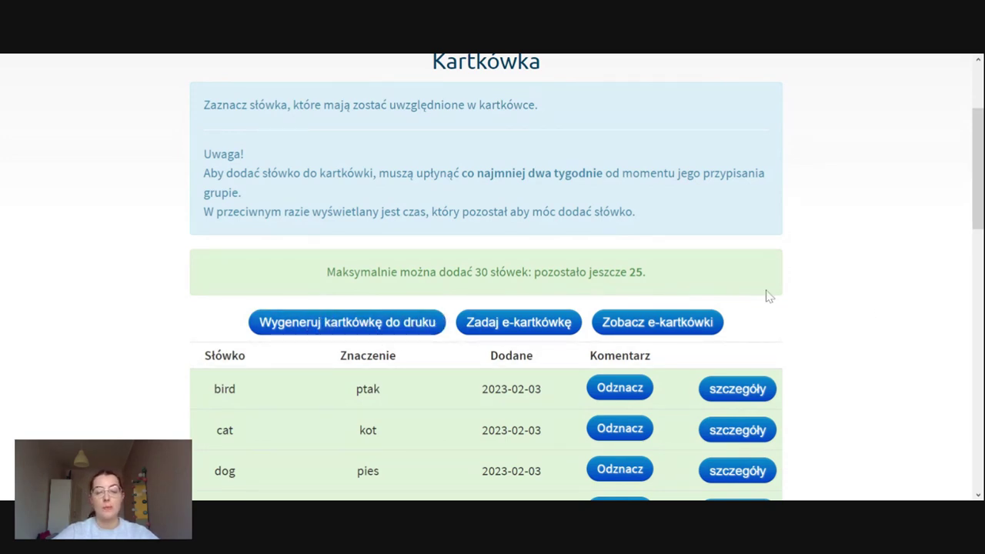
Start assigning an e-quiz from the selected words and enter "kartkówka" as its name.
{"action": "left_click", "coordinate": [551, 323]}
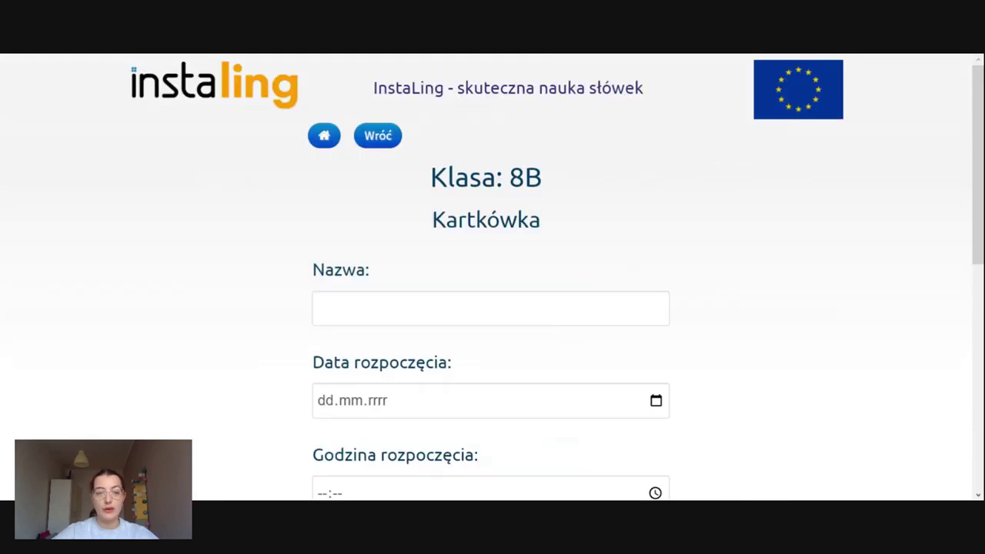
{"action": "scroll", "coordinate": [588, 249], "scroll_direction": "down", "scroll_amount": 1}
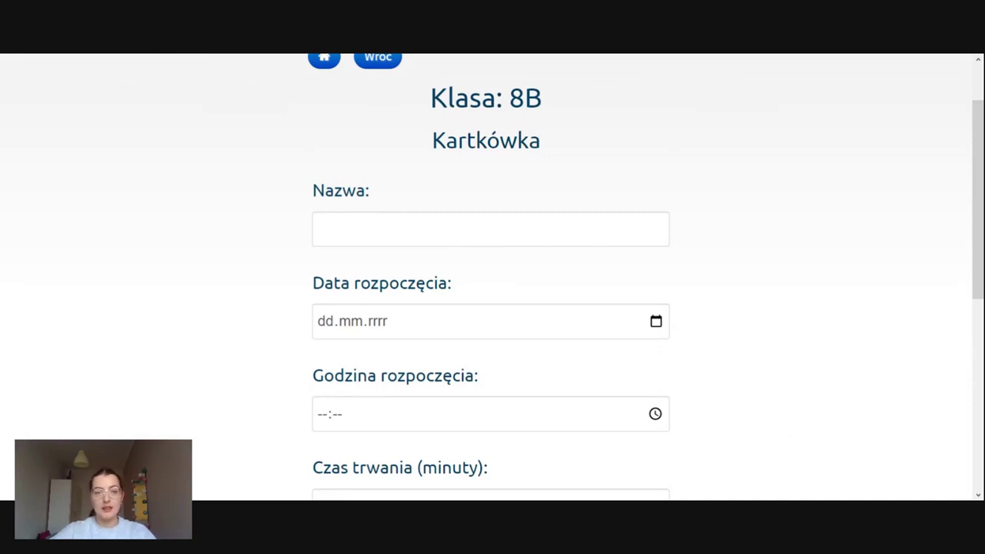
{"action": "left_click", "coordinate": [490, 229]}
{"action": "type", "text": "kartkówka"}
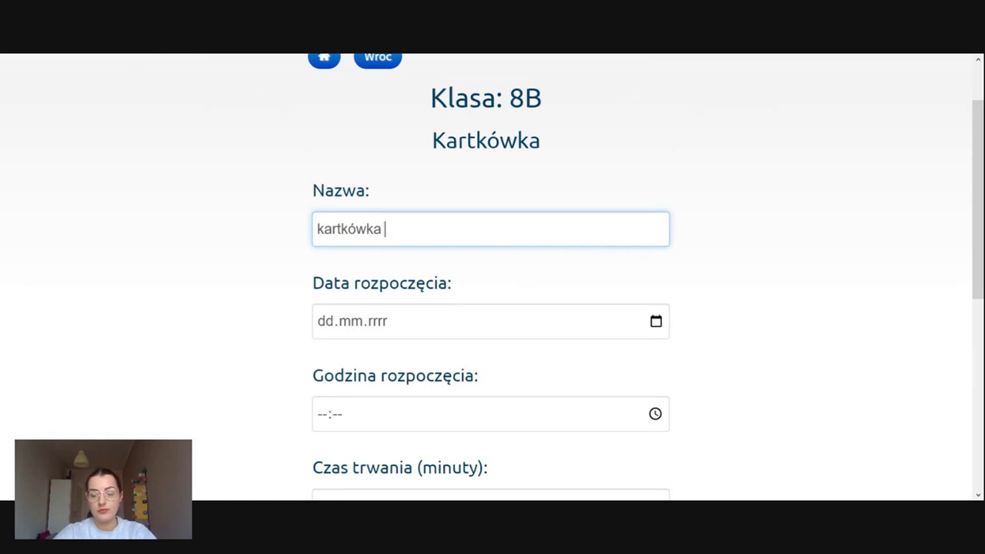
Set the quiz's start date to 20.03.2023 and extend its name to "kartkówka 20 03 2023".
{"action": "left_click", "coordinate": [660, 316]}
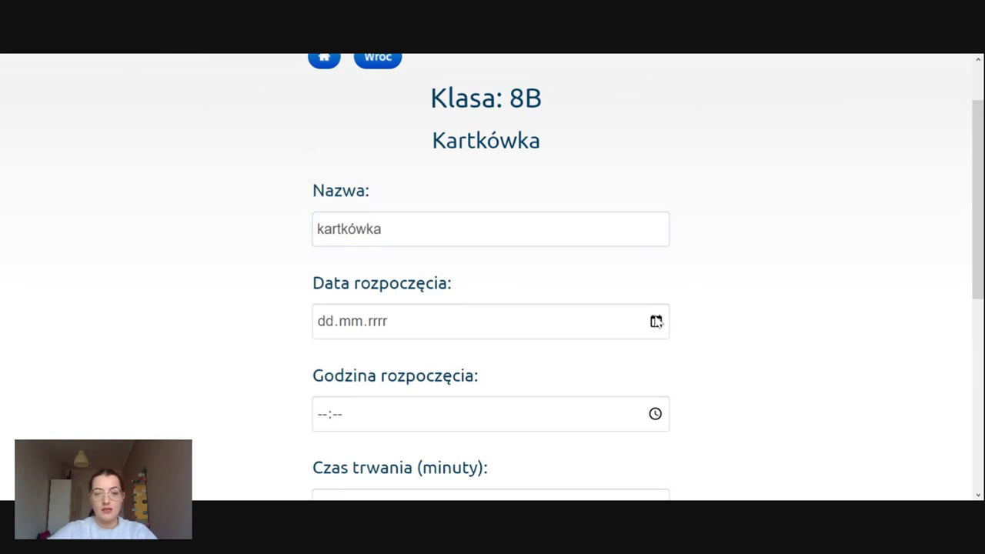
{"action": "left_click", "coordinate": [660, 317]}
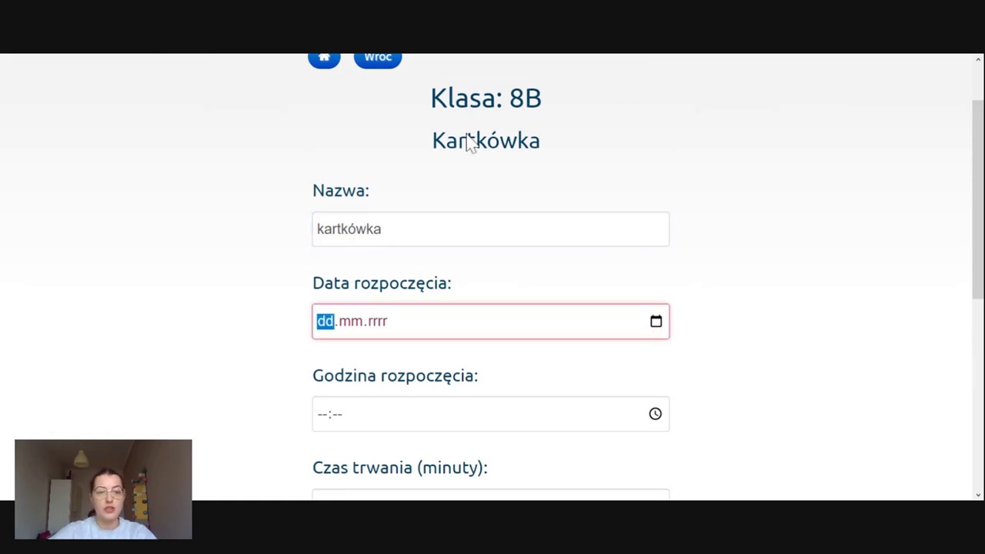
{"action": "type", "text": "20032023"}
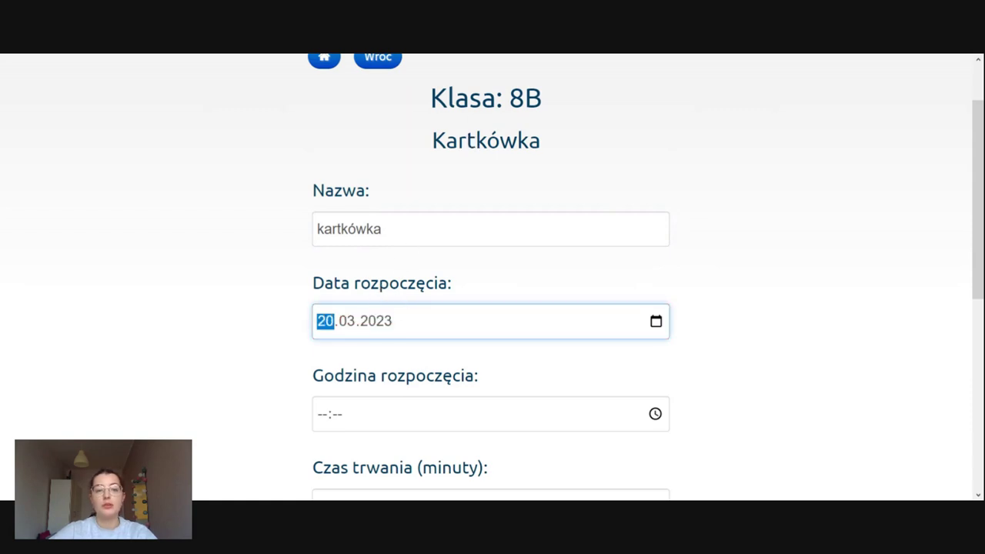
{"action": "left_click", "coordinate": [385, 229]}
{"action": "type", "text": "20 "}
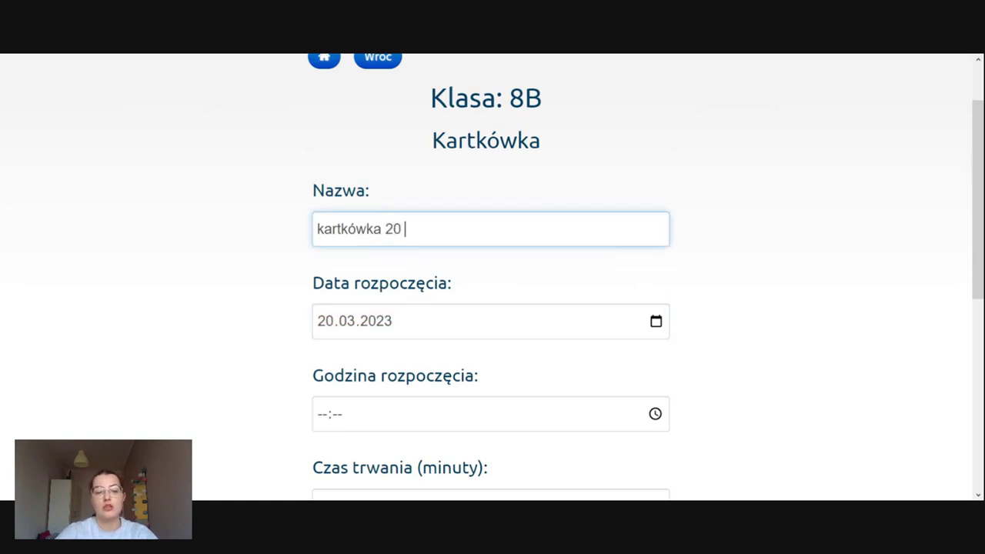
{"action": "type", "text": "03 2023"}
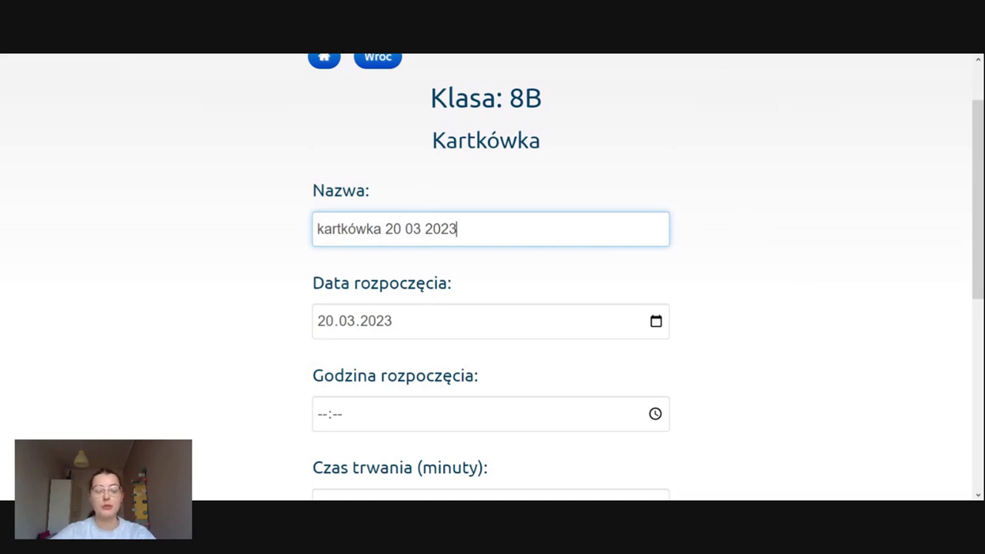
Set the quiz's start time to 09:30.
{"action": "scroll", "coordinate": [567, 289], "scroll_direction": "down", "scroll_amount": 1}
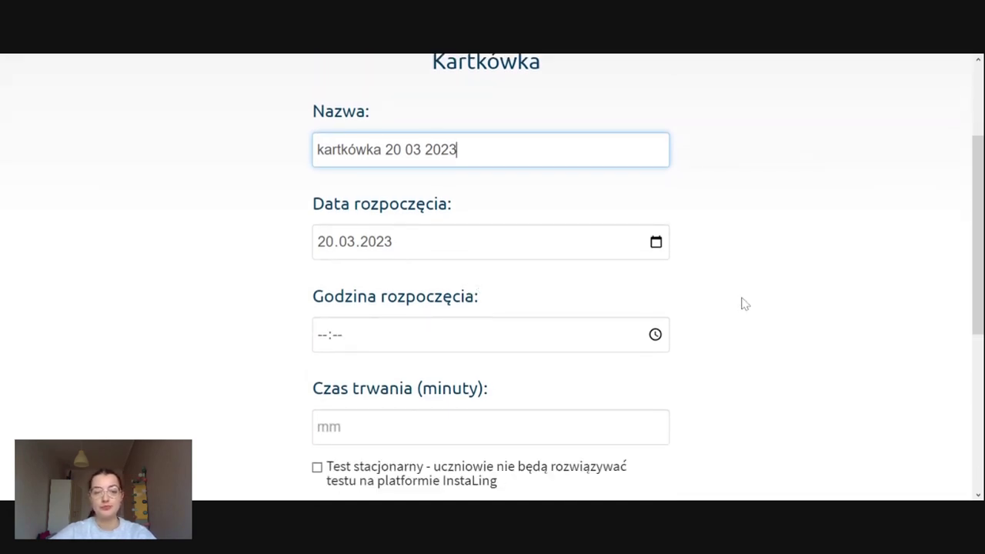
{"action": "left_click", "coordinate": [650, 334]}
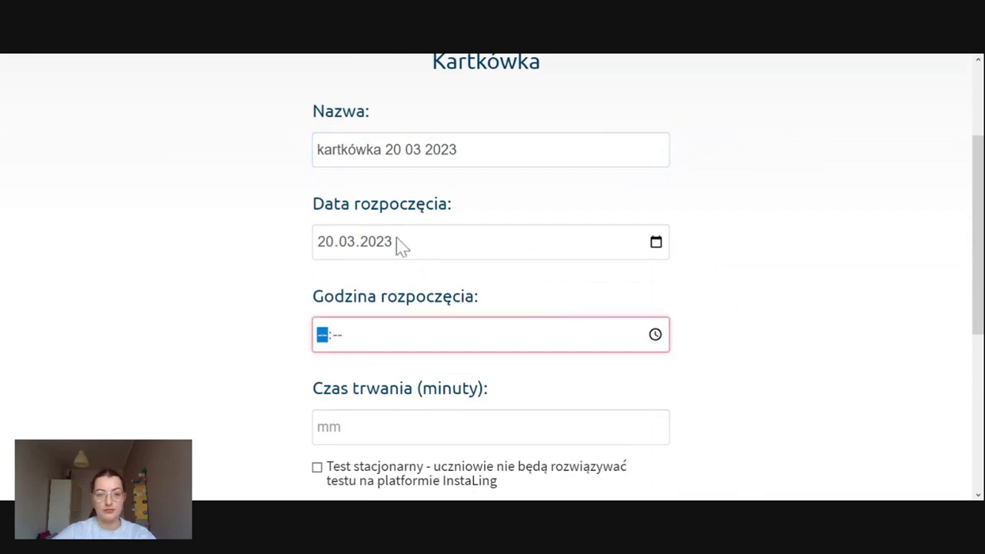
{"action": "type", "text": "09:20"}
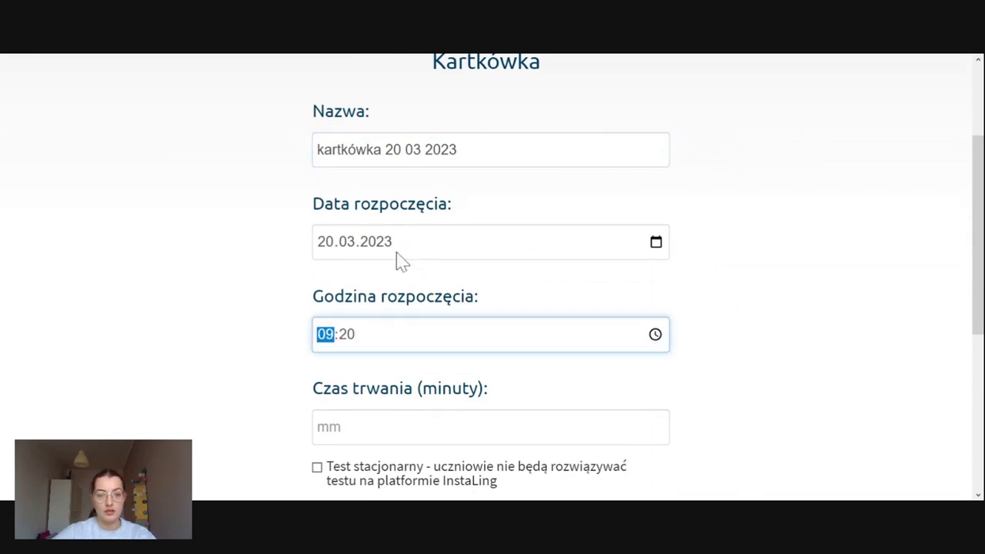
{"action": "type", "text": "09:30"}
{"action": "left_click", "coordinate": [744, 259]}
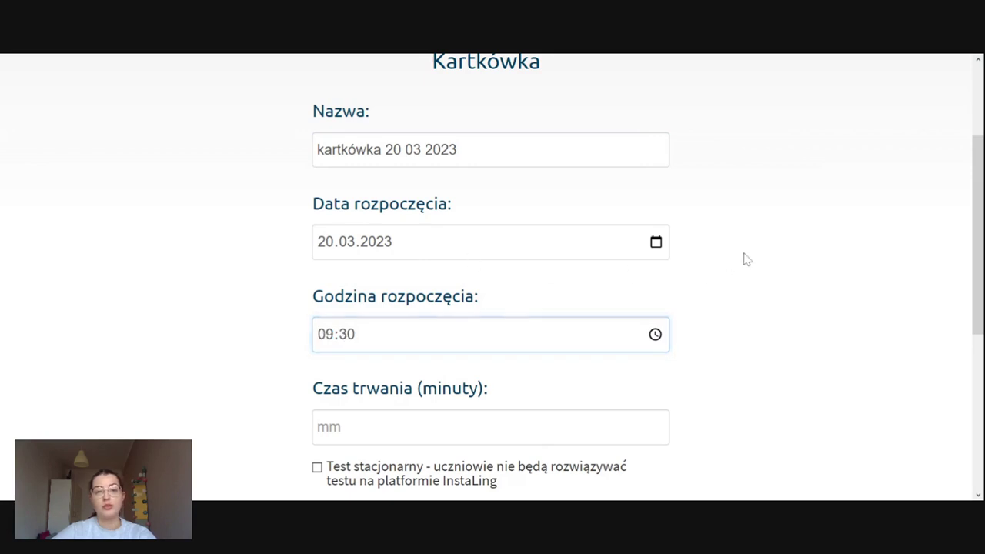
Set the quiz's duration to 15 minutes.
{"action": "scroll", "coordinate": [839, 206], "scroll_direction": "down", "scroll_amount": 1}
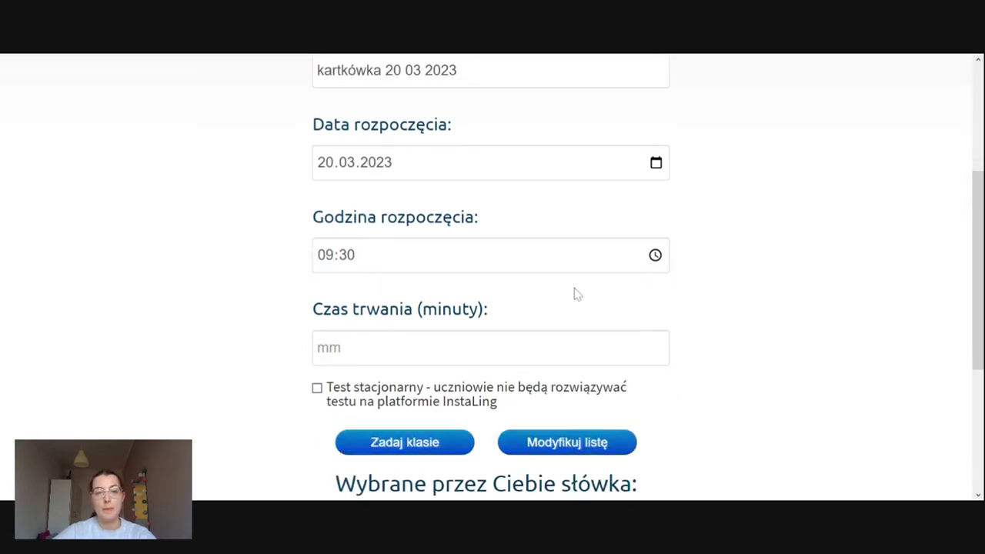
{"action": "left_click", "coordinate": [656, 347]}
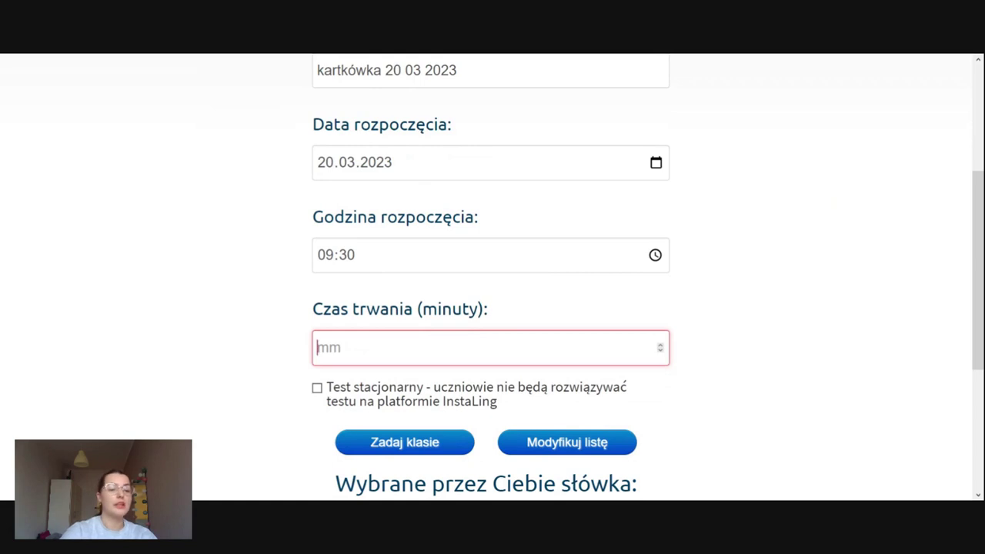
{"action": "type", "text": "15"}
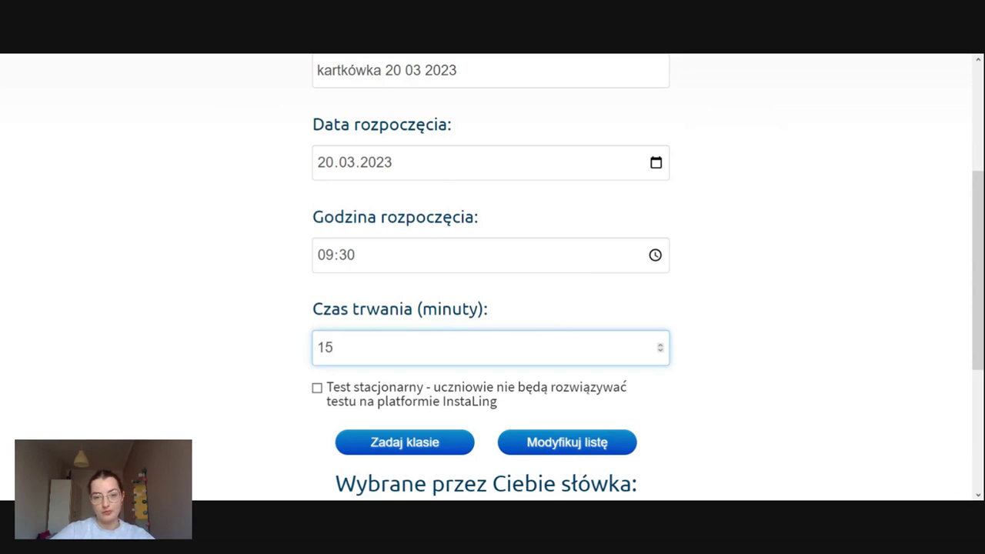
Review the chosen words, assign the quiz to class 8B and confirm the assignment summary.
{"action": "scroll", "coordinate": [543, 306], "scroll_direction": "down", "scroll_amount": 1}
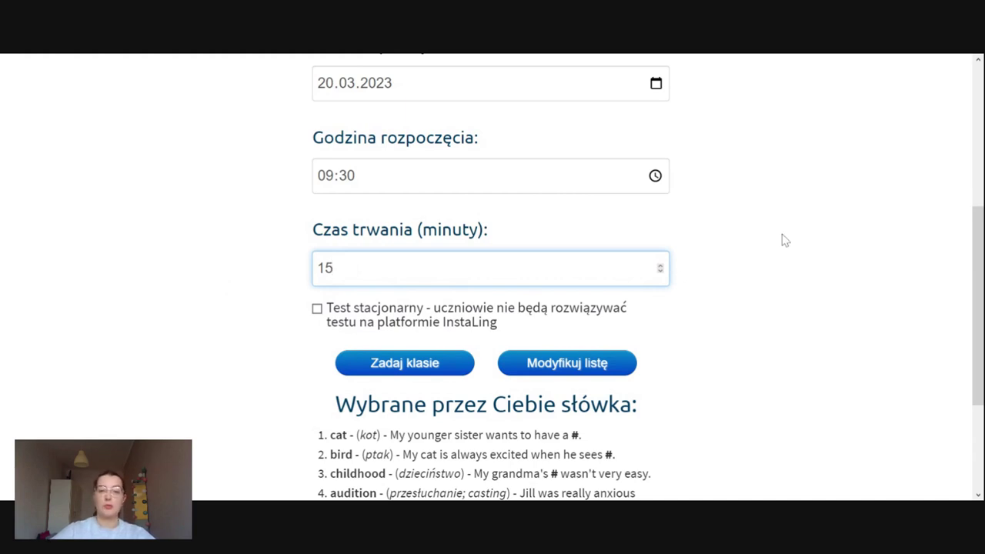
{"action": "scroll", "coordinate": [567, 351], "scroll_direction": "down", "scroll_amount": 2}
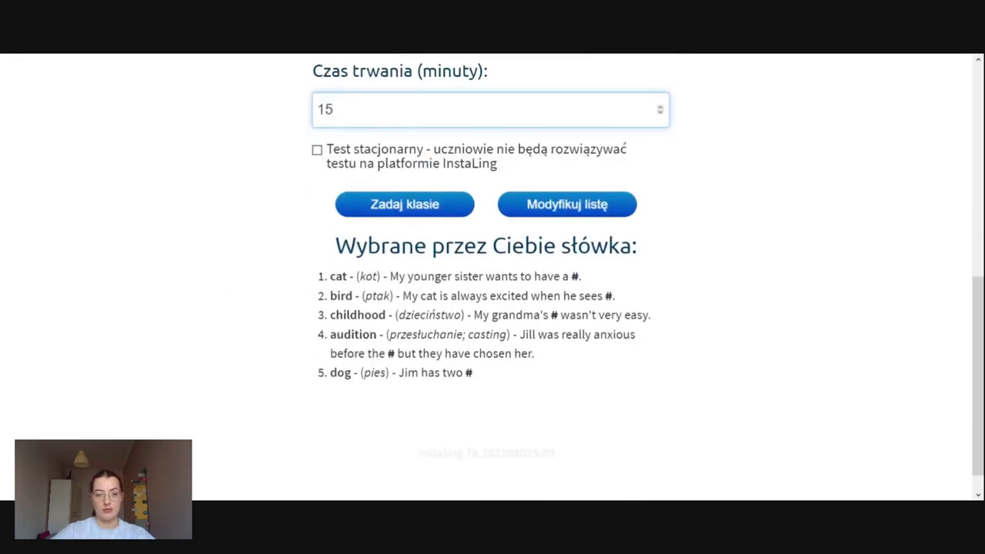
{"action": "scroll", "coordinate": [534, 387], "scroll_direction": "up", "scroll_amount": 1}
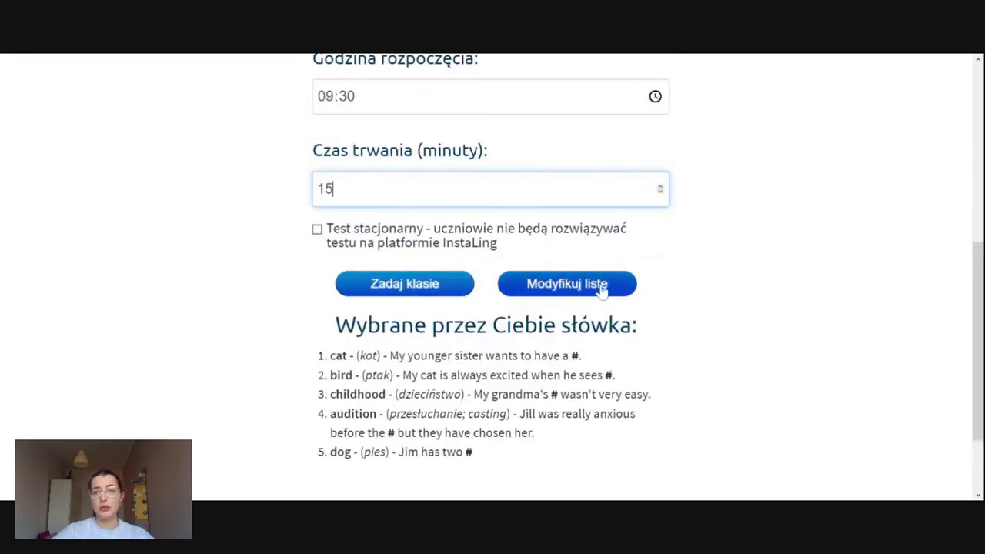
{"action": "scroll", "coordinate": [735, 316], "scroll_direction": "up", "scroll_amount": 1}
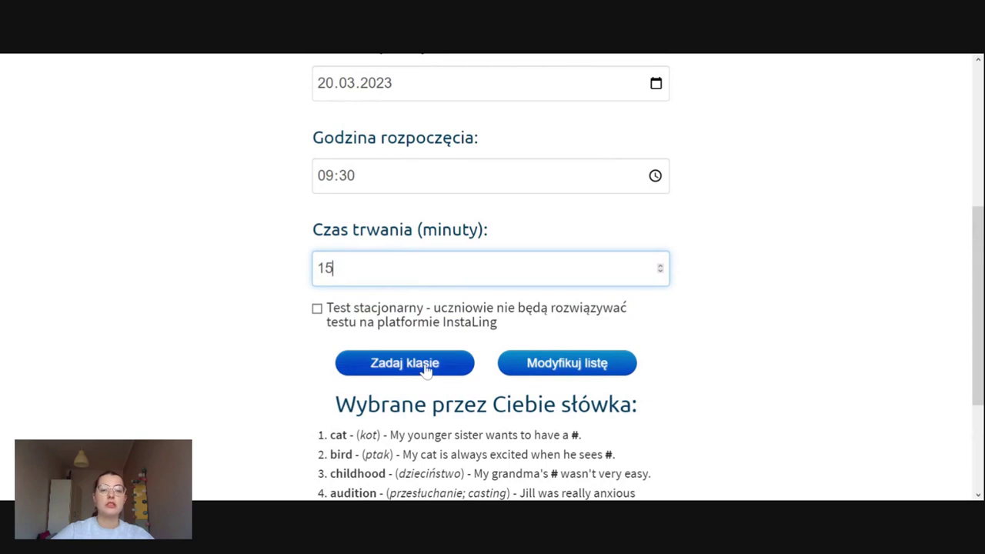
{"action": "left_click", "coordinate": [426, 368]}
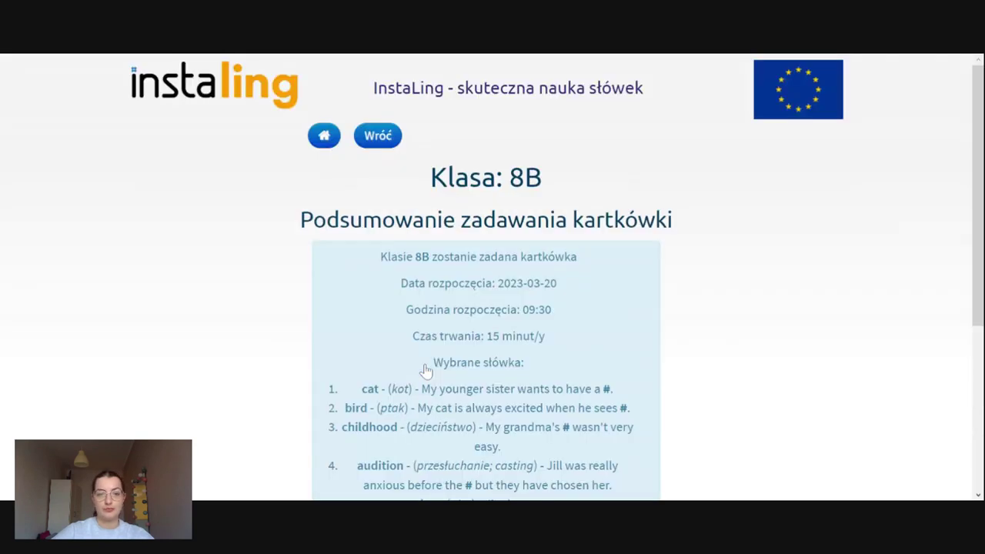
{"action": "scroll", "coordinate": [546, 327], "scroll_direction": "down", "scroll_amount": 2}
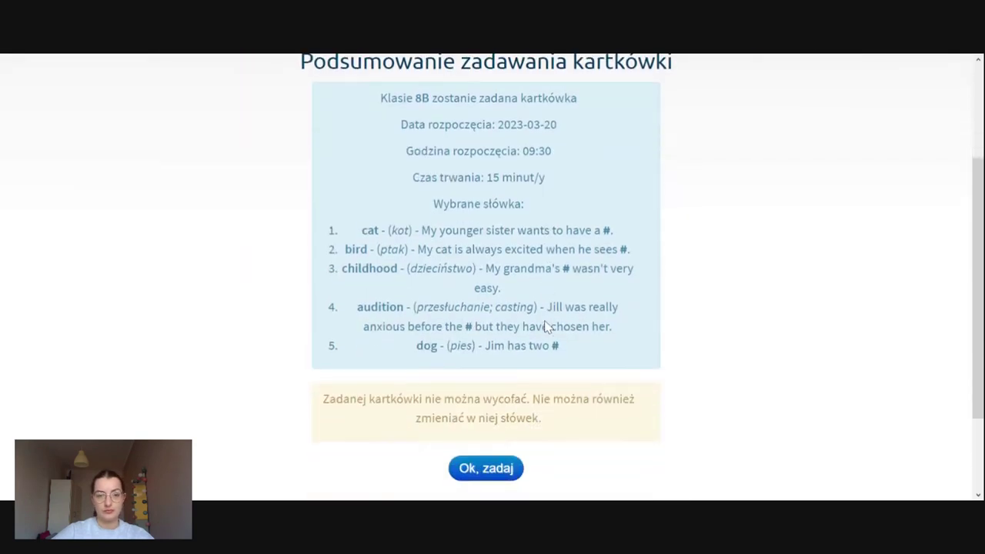
{"action": "left_click", "coordinate": [499, 470]}
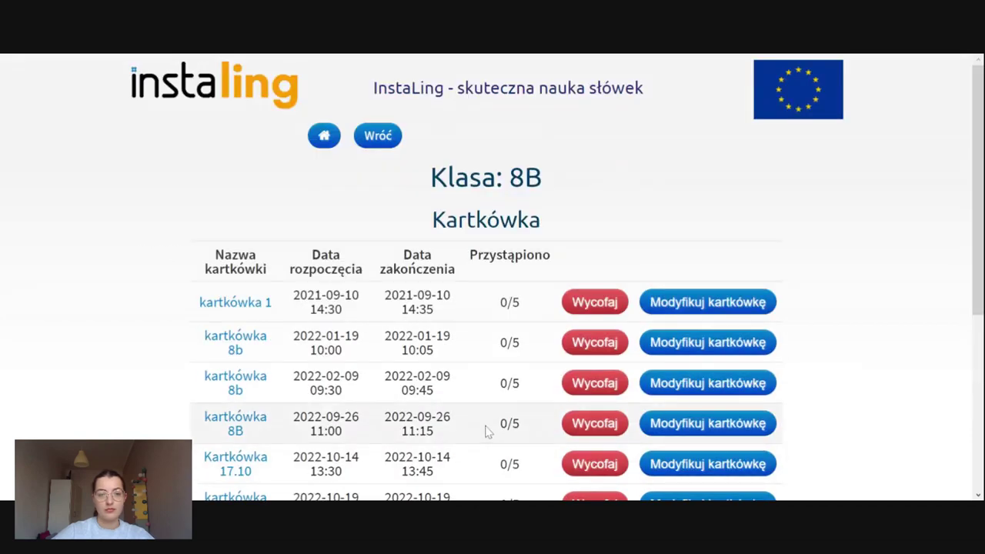
Examine class 8B's list of assigned e-quizzes, including their start and end times and participation.
{"action": "scroll", "coordinate": [485, 416], "scroll_direction": "down", "scroll_amount": 4}
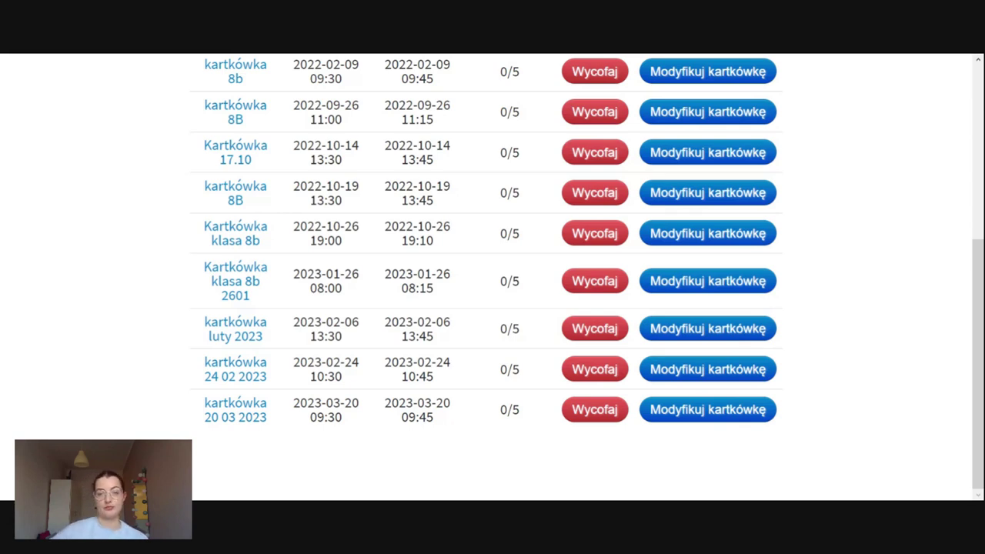
{"action": "scroll", "coordinate": [536, 257], "scroll_direction": "up", "scroll_amount": 2}
{"action": "scroll", "coordinate": [534, 255], "scroll_direction": "up", "scroll_amount": 1}
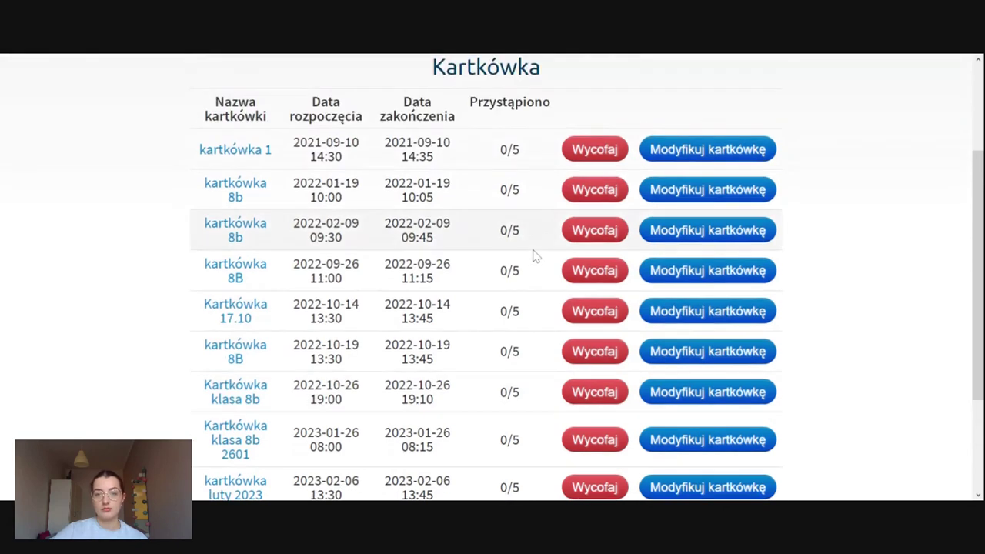
{"action": "scroll", "coordinate": [532, 254], "scroll_direction": "down", "scroll_amount": 1}
{"action": "scroll", "coordinate": [529, 262], "scroll_direction": "up", "scroll_amount": 3}
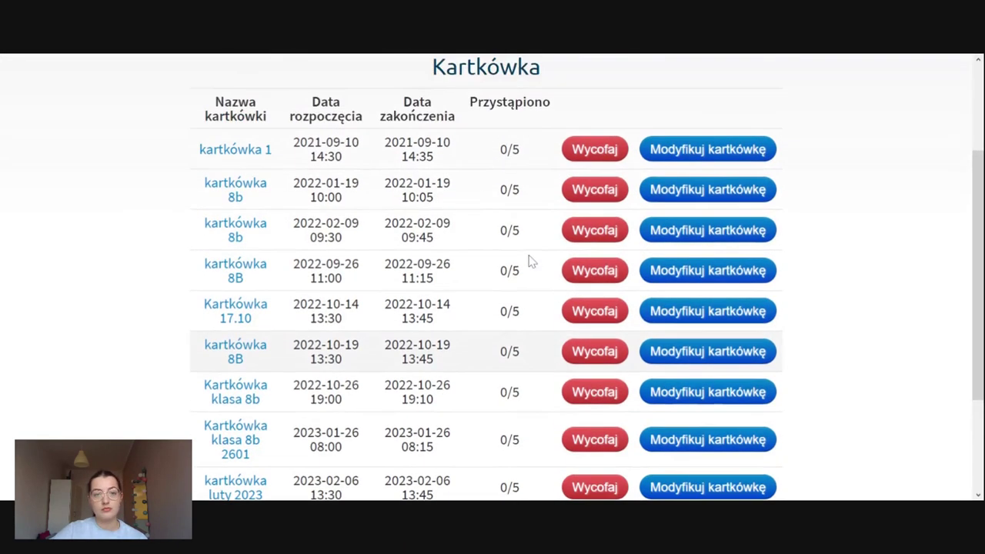
{"action": "scroll", "coordinate": [529, 262], "scroll_direction": "down", "scroll_amount": 3}
{"action": "scroll", "coordinate": [529, 262], "scroll_direction": "up", "scroll_amount": 1}
{"action": "scroll", "coordinate": [530, 261], "scroll_direction": "up", "scroll_amount": 3}
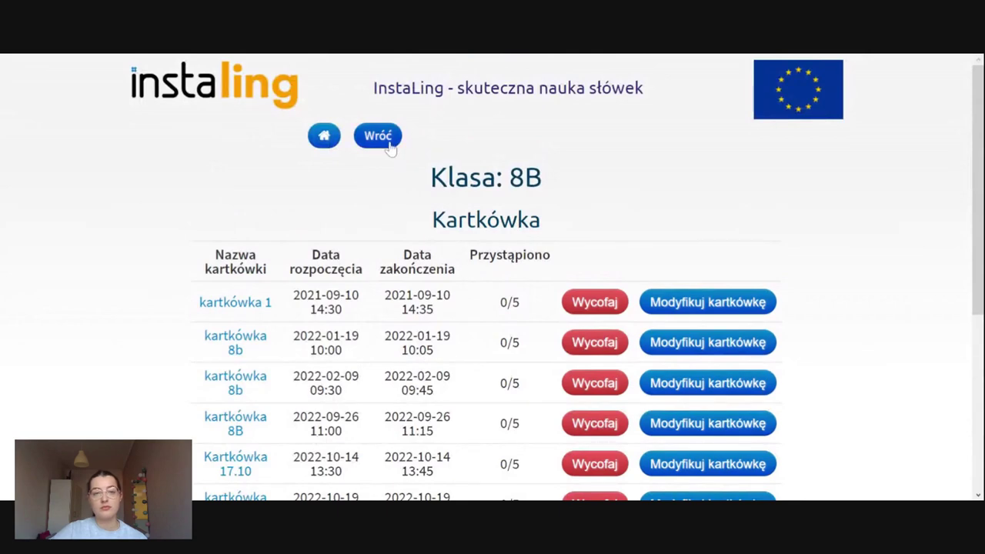
Return to the quiz word selection, reopen the list of e-quizzes and view the results of "kartkówka 24 02 2023".
{"action": "left_click", "coordinate": [378, 136]}
{"action": "scroll", "coordinate": [539, 220], "scroll_direction": "down", "scroll_amount": 1}
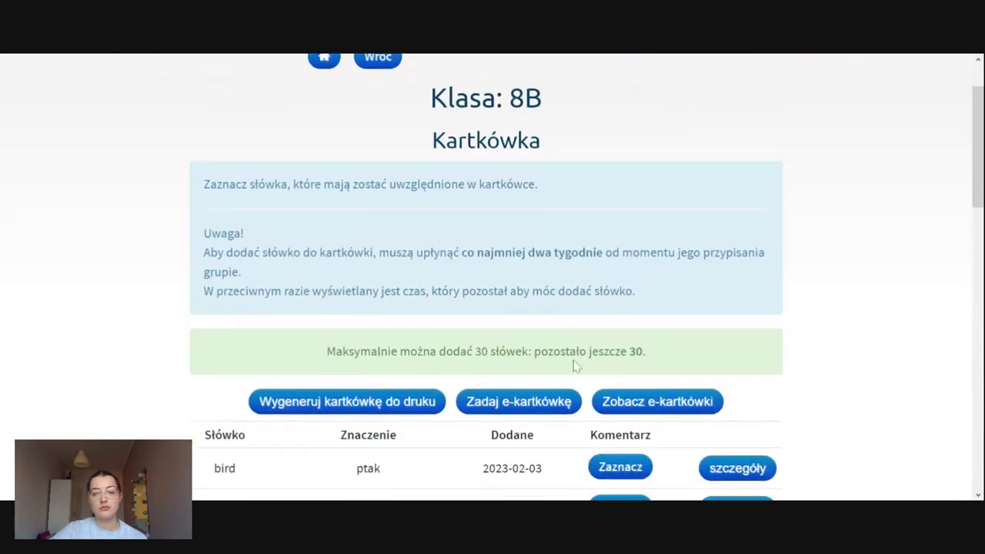
{"action": "left_click", "coordinate": [626, 401]}
{"action": "scroll", "coordinate": [520, 251], "scroll_direction": "down", "scroll_amount": 4}
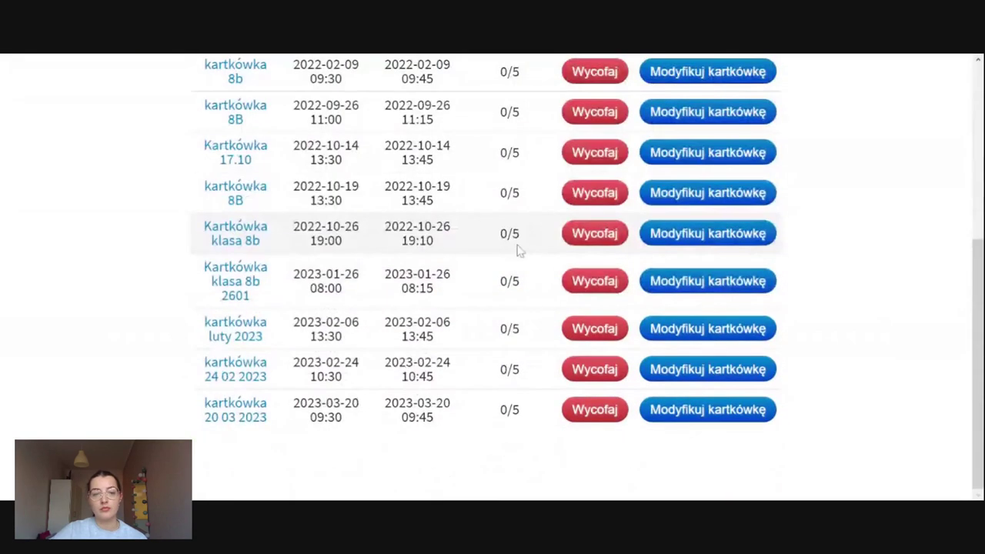
{"action": "left_click", "coordinate": [249, 373]}
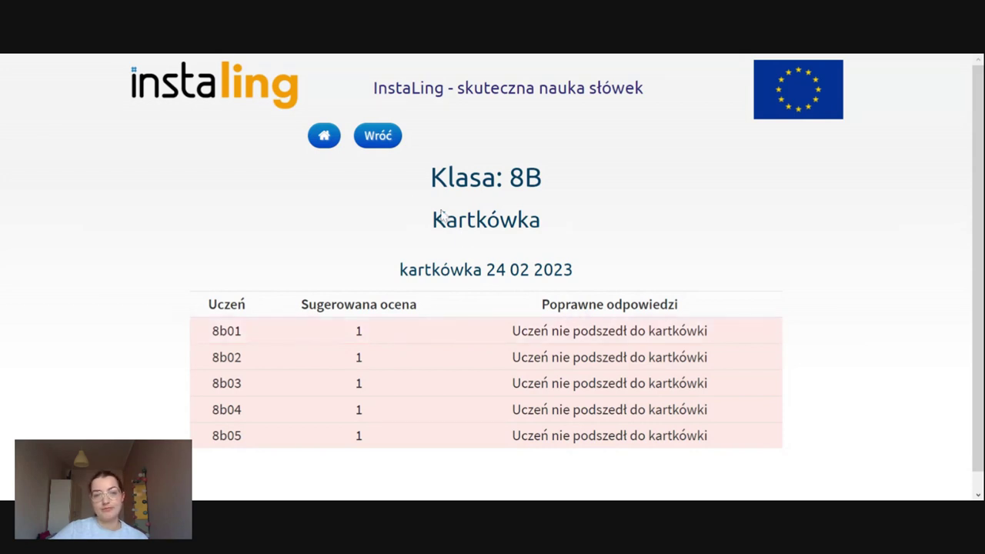
Leave the quiz results and return to class 8B's main page with its list of sections.
{"action": "left_click", "coordinate": [389, 137]}
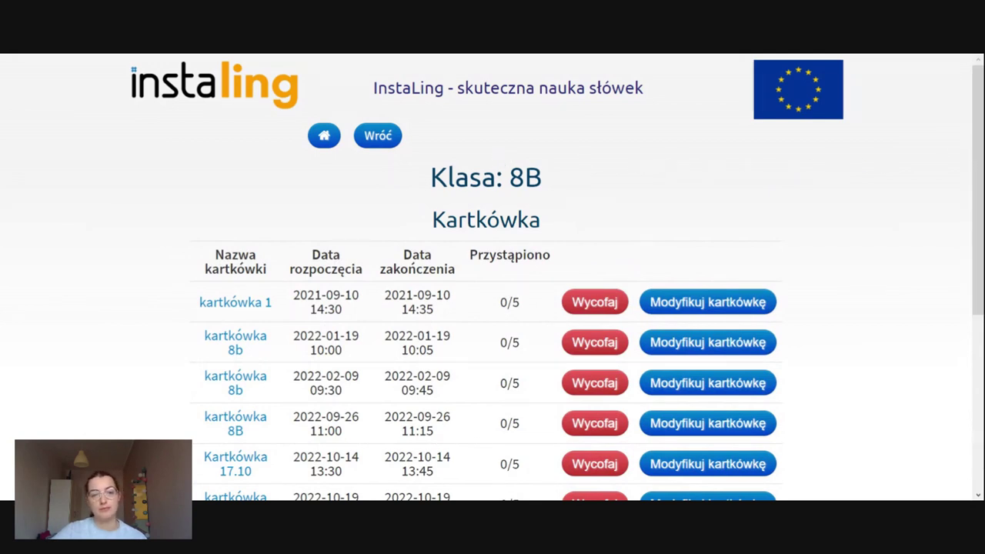
{"action": "left_click", "coordinate": [377, 136]}
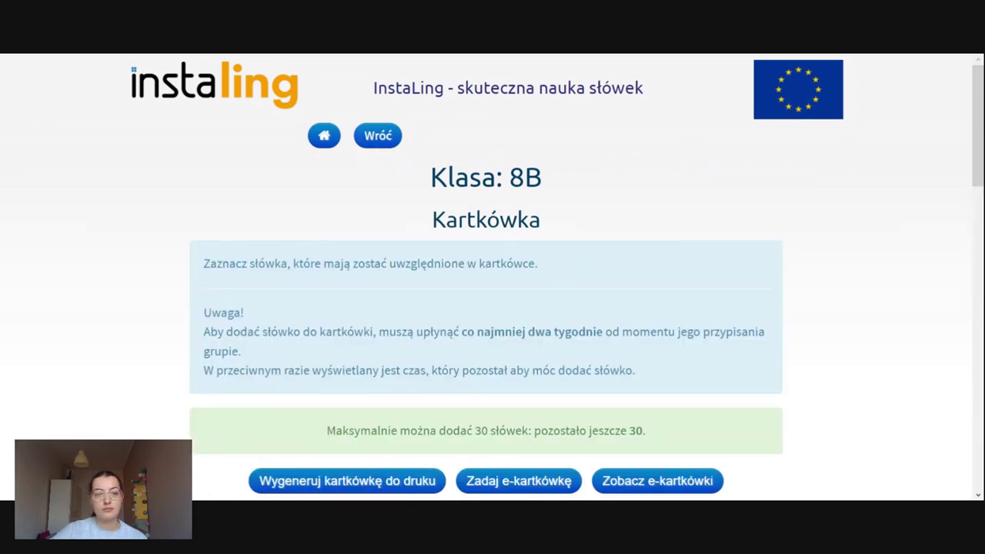
{"action": "left_click", "coordinate": [381, 139]}
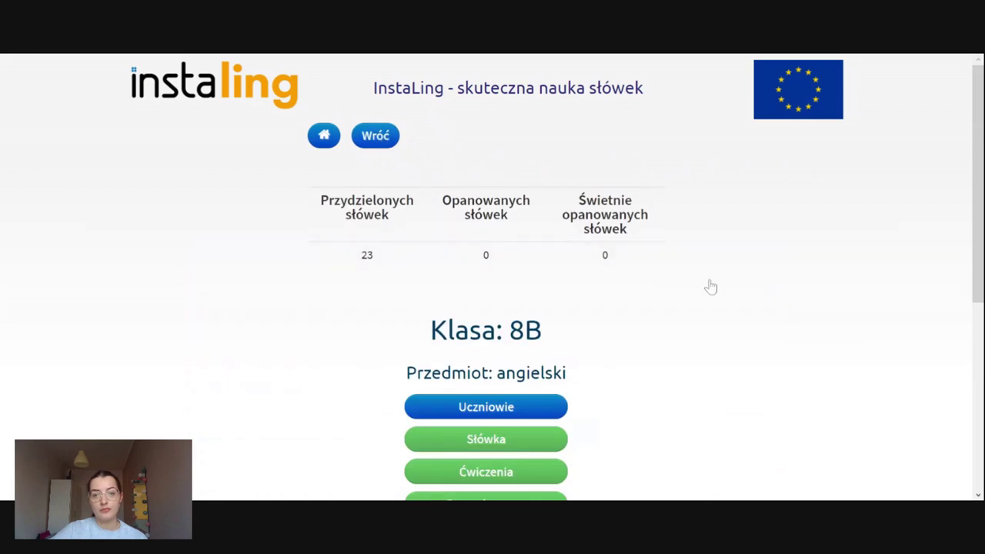
{"action": "scroll", "coordinate": [750, 292], "scroll_direction": "down", "scroll_amount": 1}
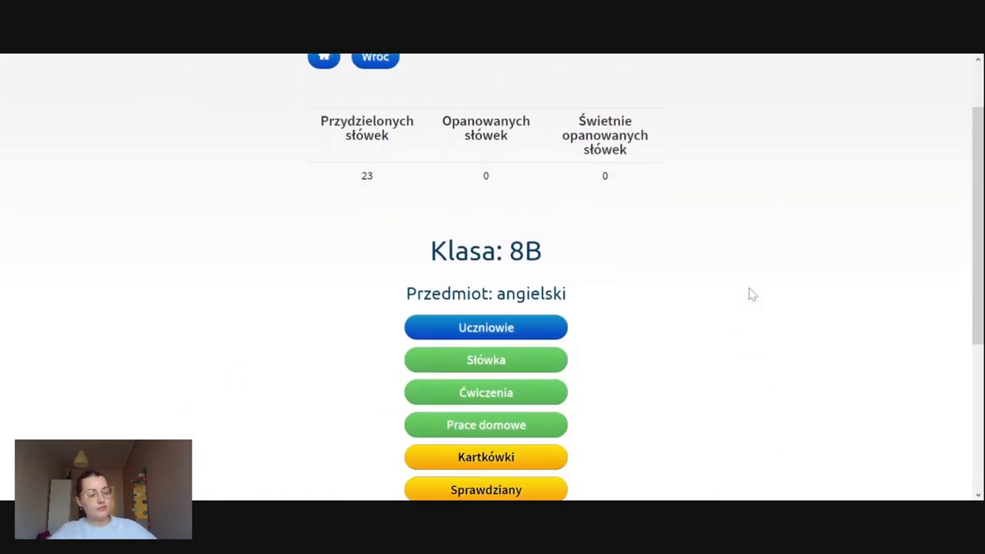
{"action": "scroll", "coordinate": [750, 295], "scroll_direction": "down", "scroll_amount": 1}
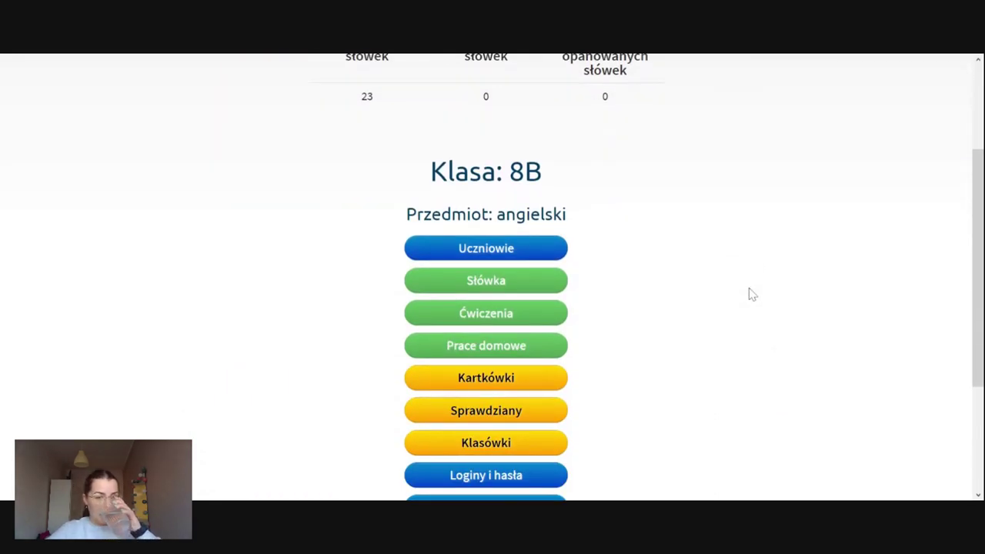
{"action": "scroll", "coordinate": [757, 289], "scroll_direction": "down", "scroll_amount": 1}
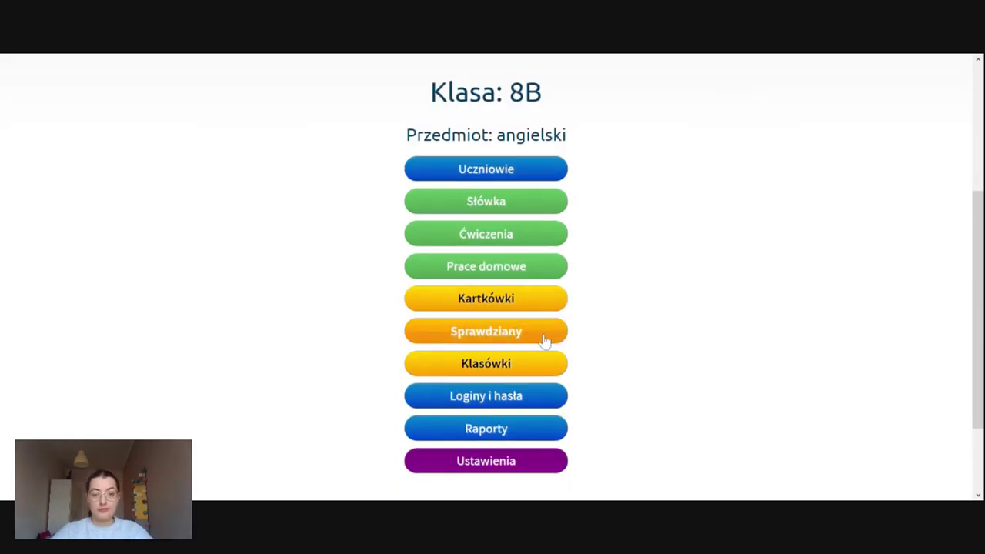
Start adding a new test (sprawdzian) for class 8B and name it "sprawdzian 21 03 2023".
{"action": "left_click", "coordinate": [544, 341]}
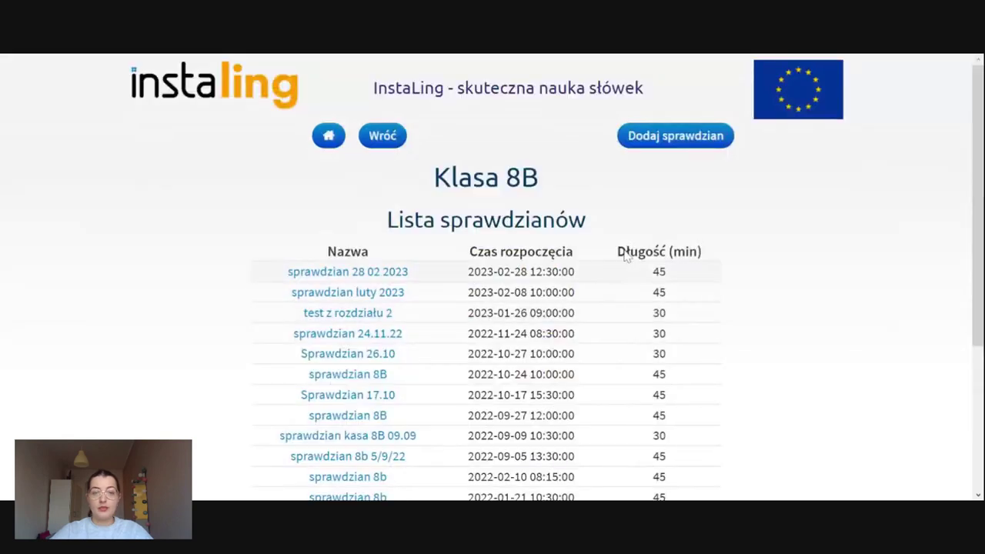
{"action": "left_click", "coordinate": [652, 139]}
{"action": "scroll", "coordinate": [651, 150], "scroll_direction": "down", "scroll_amount": 2}
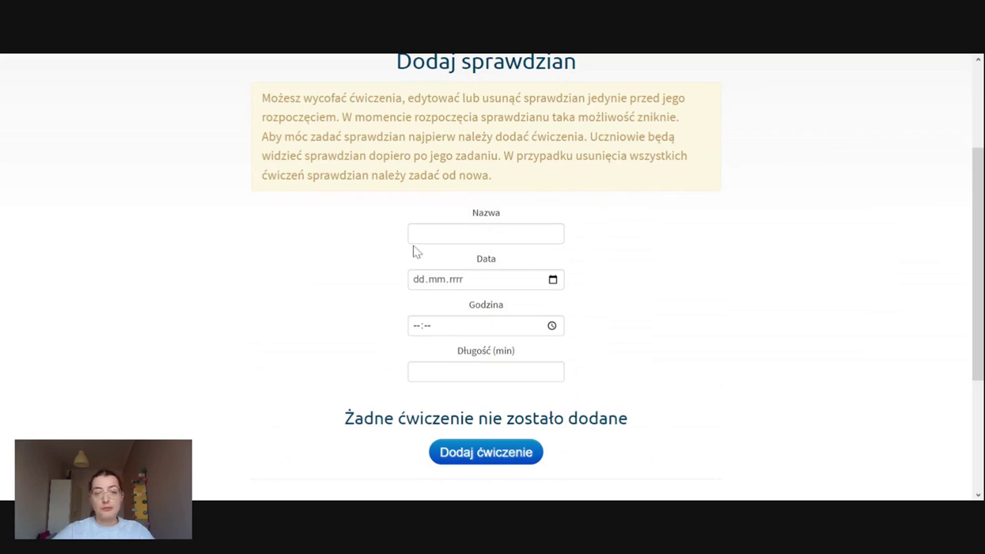
{"action": "left_click", "coordinate": [486, 234]}
{"action": "type", "text": "spra"}
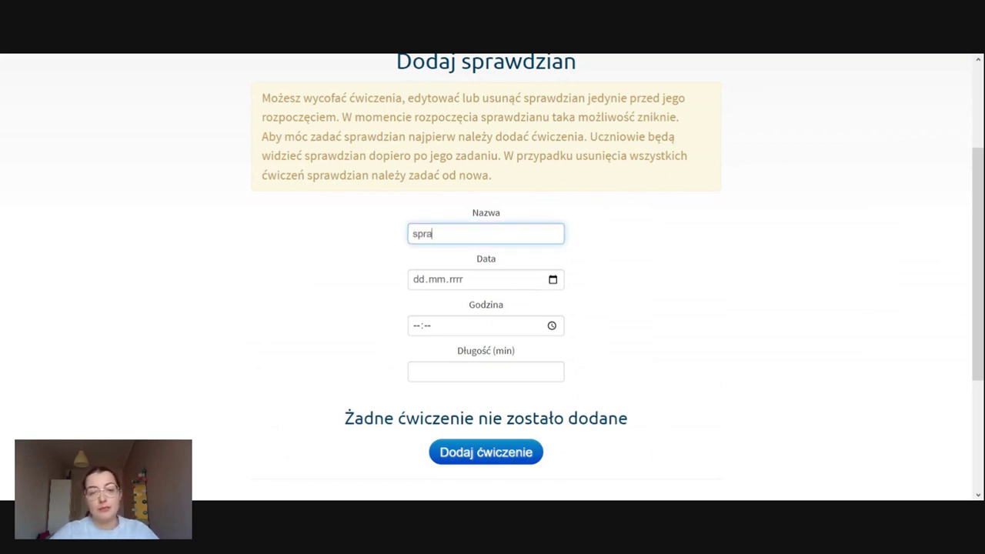
{"action": "type", "text": "wdzian "}
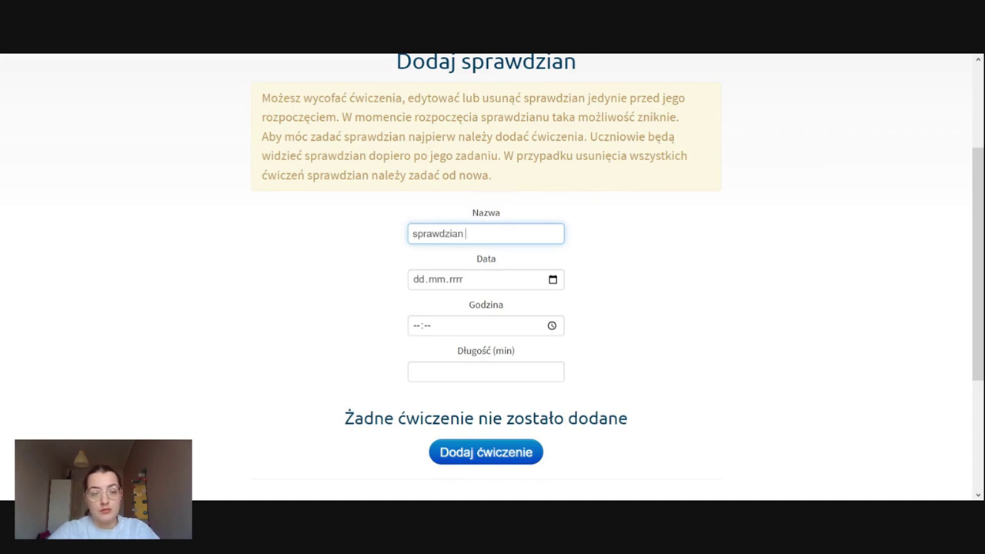
{"action": "type", "text": "21 03 2023"}
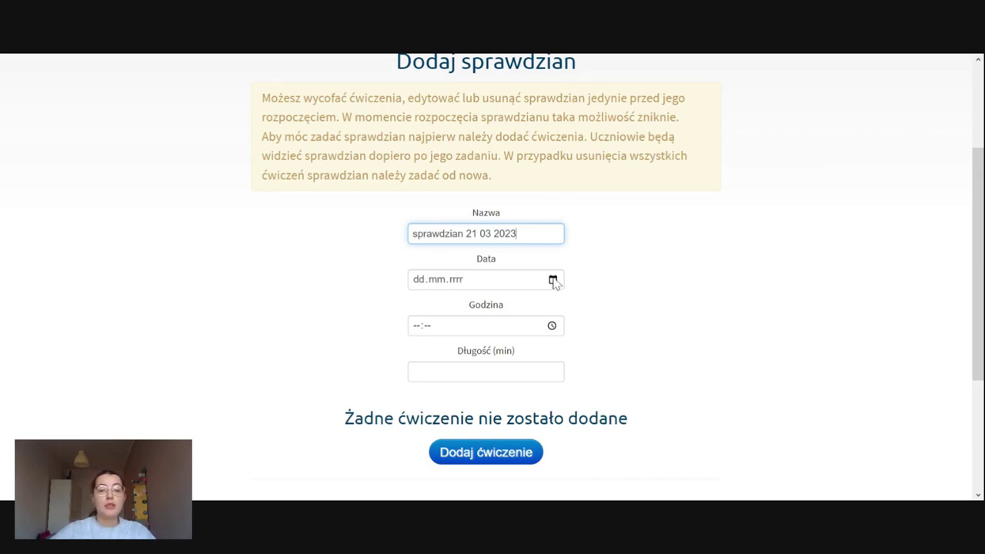
Set the test's date to 21.03.2023 and its start time to 09:30.
{"action": "key", "text": "Tab"}
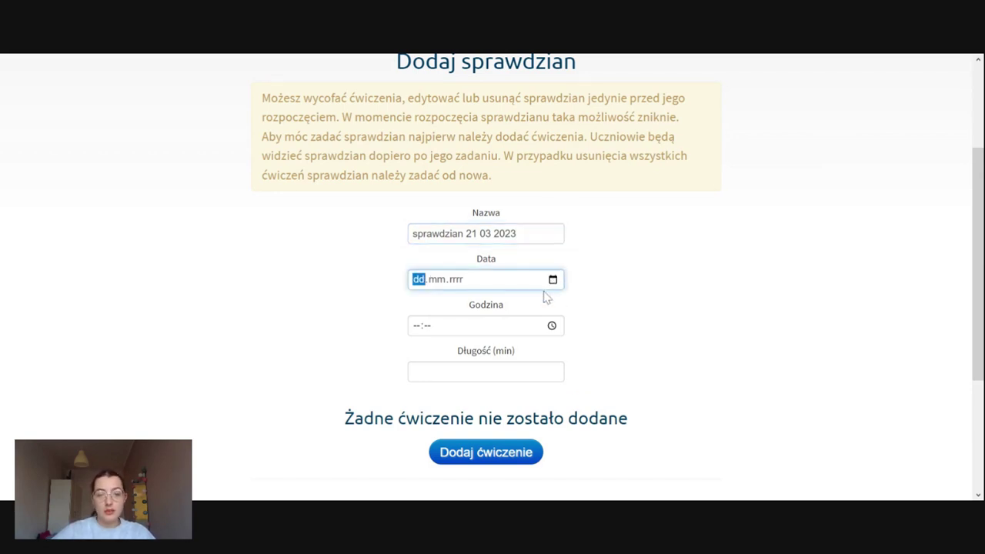
{"action": "type", "text": "21.03.2023"}
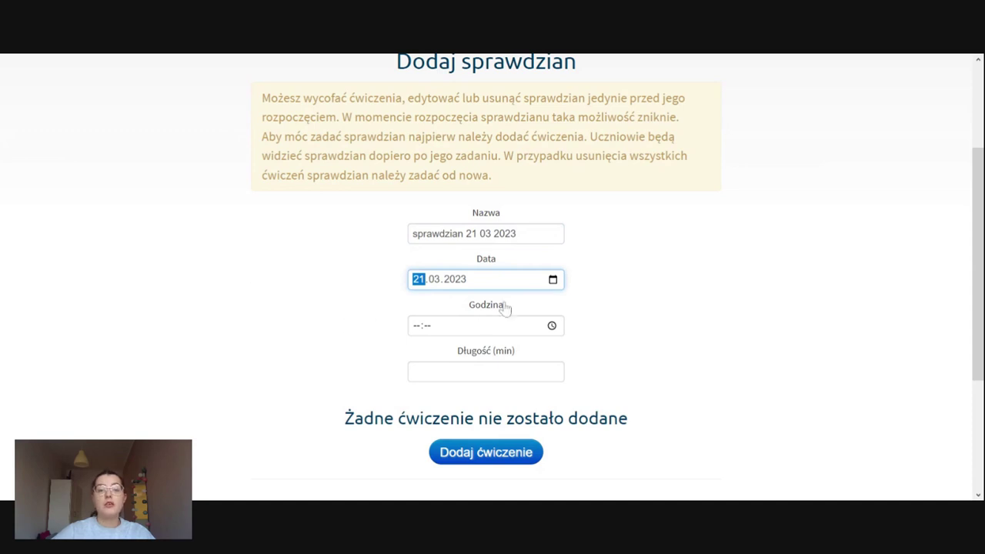
{"action": "left_click", "coordinate": [464, 328]}
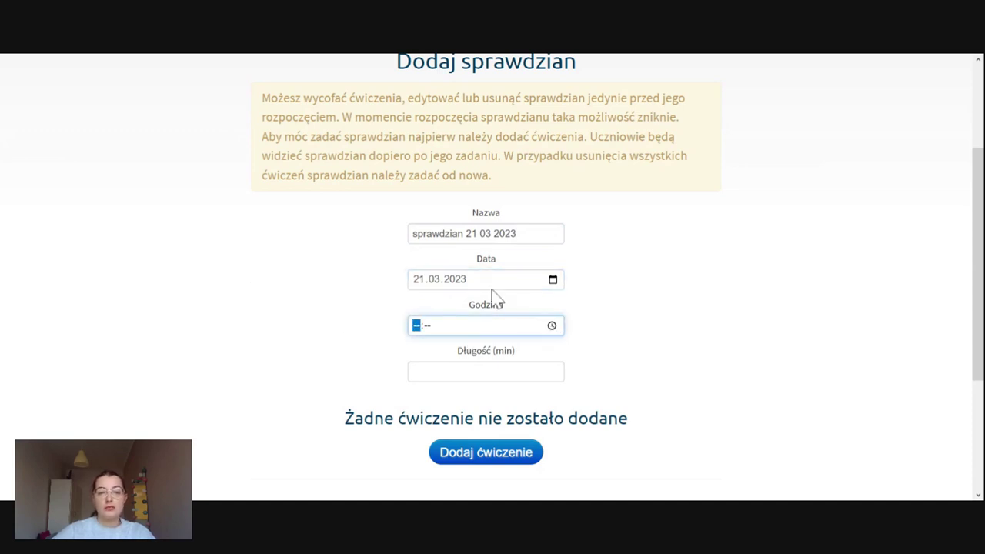
{"action": "type", "text": "09:30"}
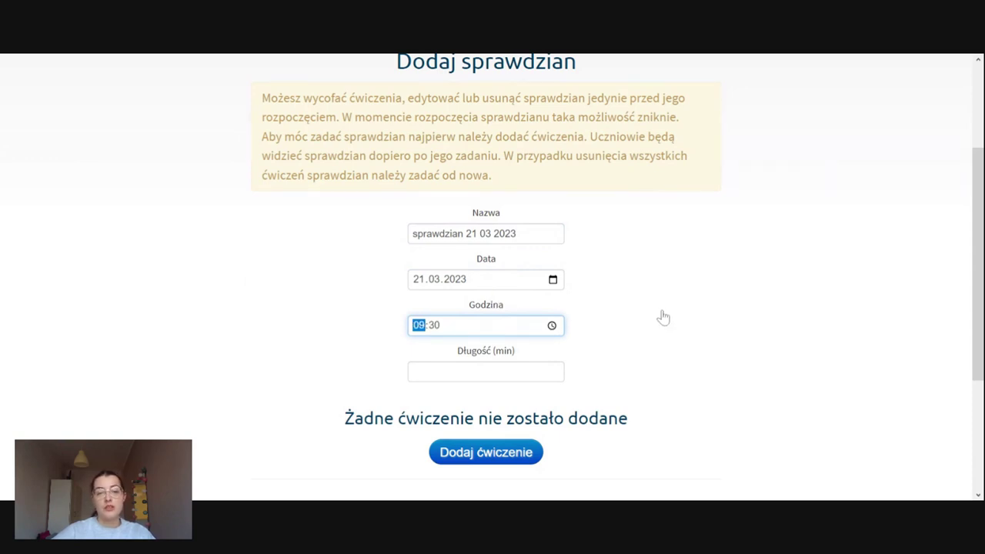
Set the test's length to 45 minutes and bring the option for adding exercises into view.
{"action": "left_click", "coordinate": [488, 370]}
{"action": "type", "text": "45"}
{"action": "left_click", "coordinate": [712, 325]}
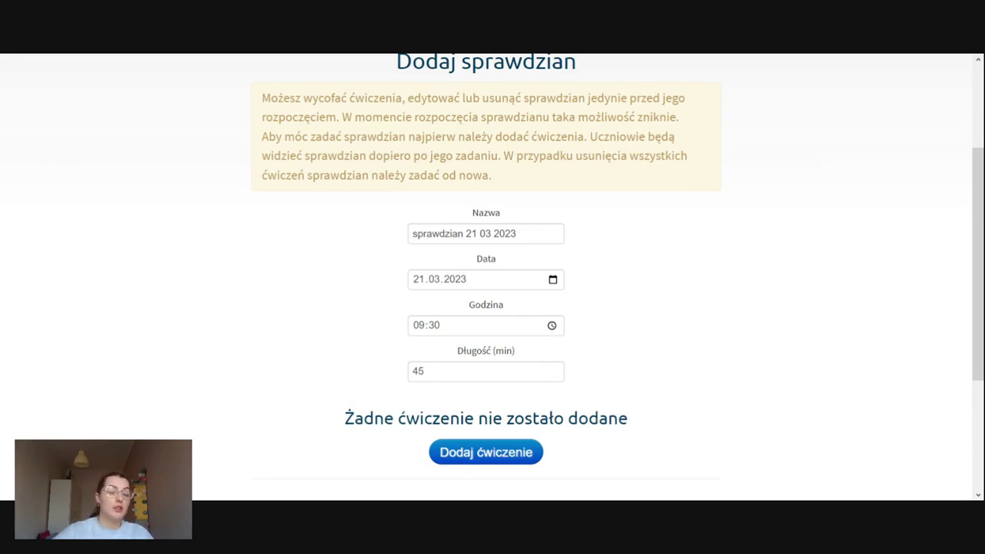
{"action": "scroll", "coordinate": [615, 359], "scroll_direction": "down", "scroll_amount": 1}
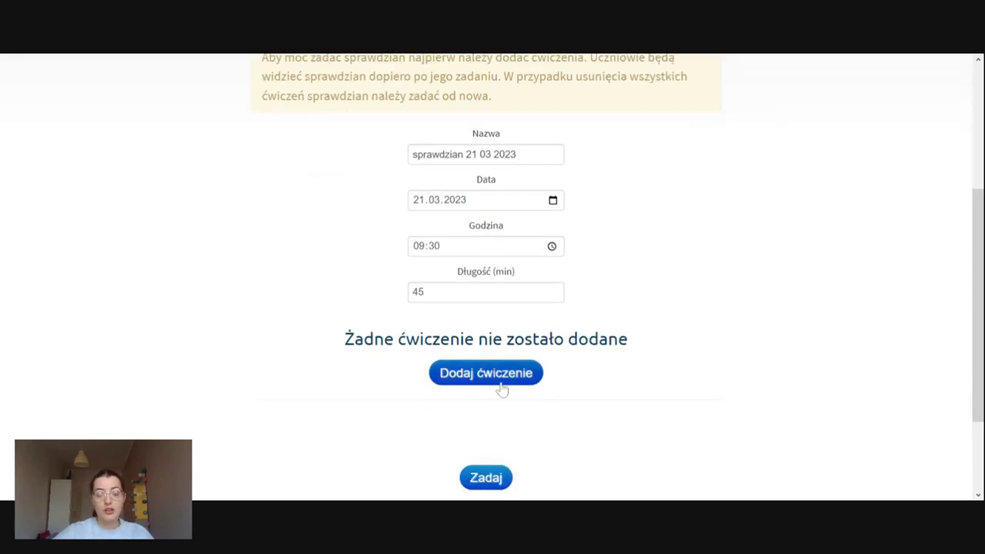
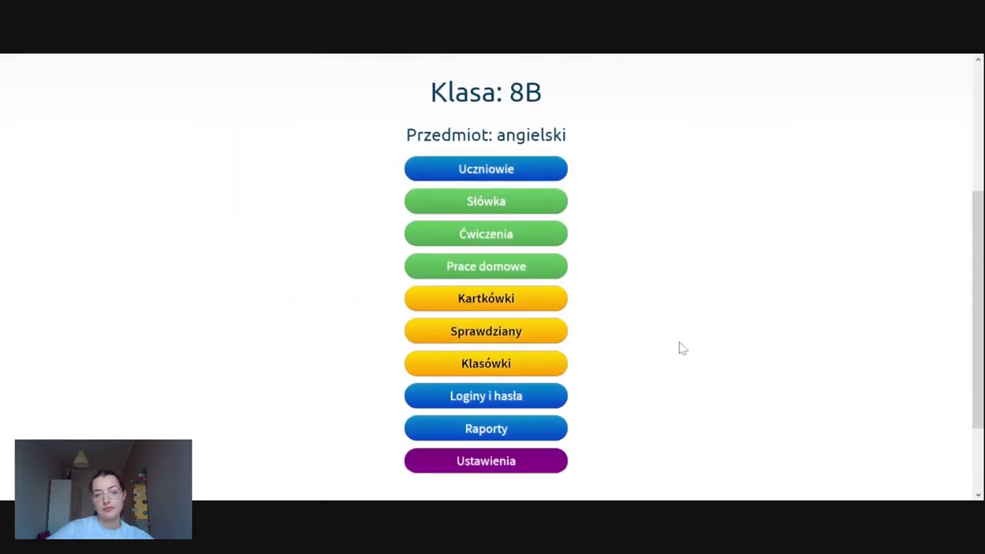
Leave class 8B's page for the teacher panel and open the list of own class tests (Moje klasówki).
{"action": "scroll", "coordinate": [680, 348], "scroll_direction": "up", "scroll_amount": 1}
{"action": "scroll", "coordinate": [680, 348], "scroll_direction": "up", "scroll_amount": 2}
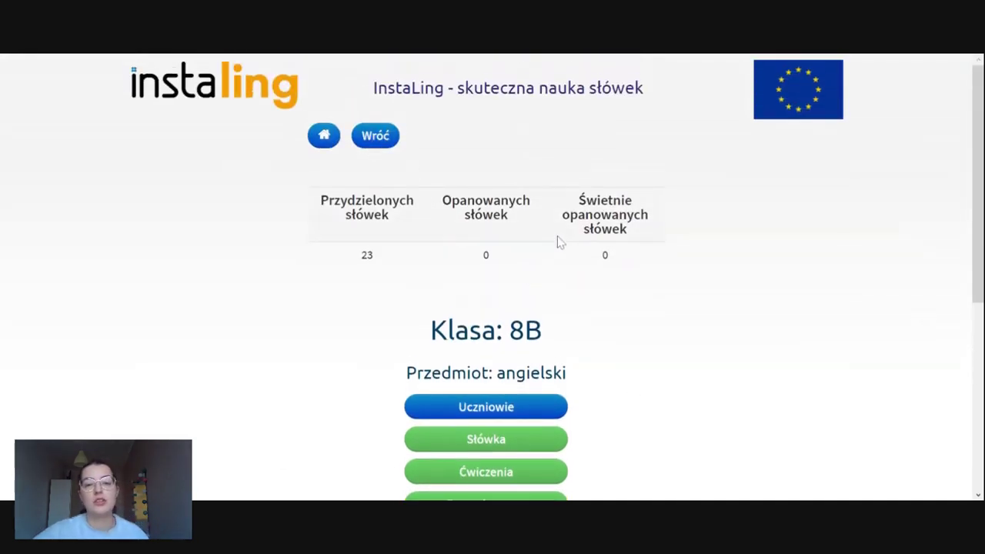
{"action": "scroll", "coordinate": [677, 254], "scroll_direction": "down", "scroll_amount": 2}
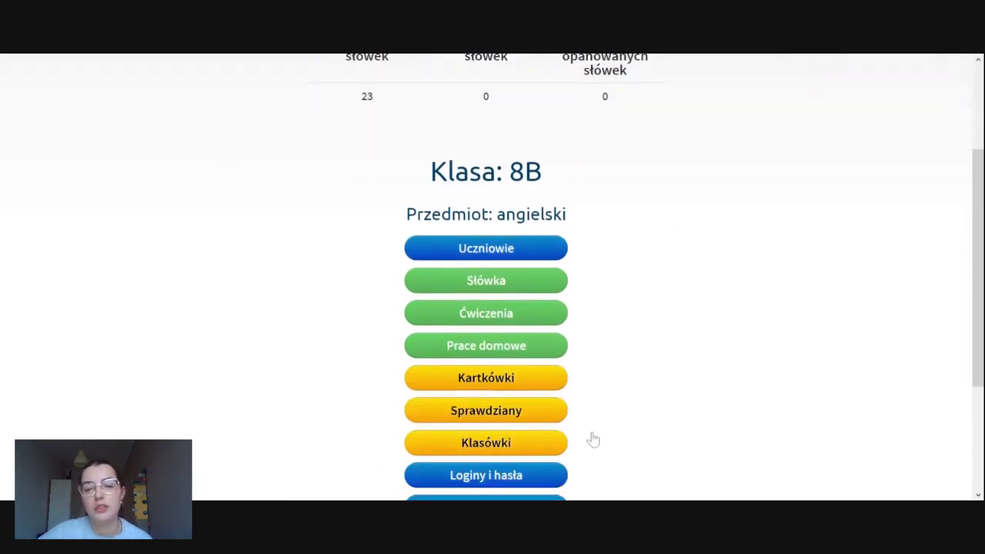
{"action": "scroll", "coordinate": [524, 391], "scroll_direction": "up", "scroll_amount": 2}
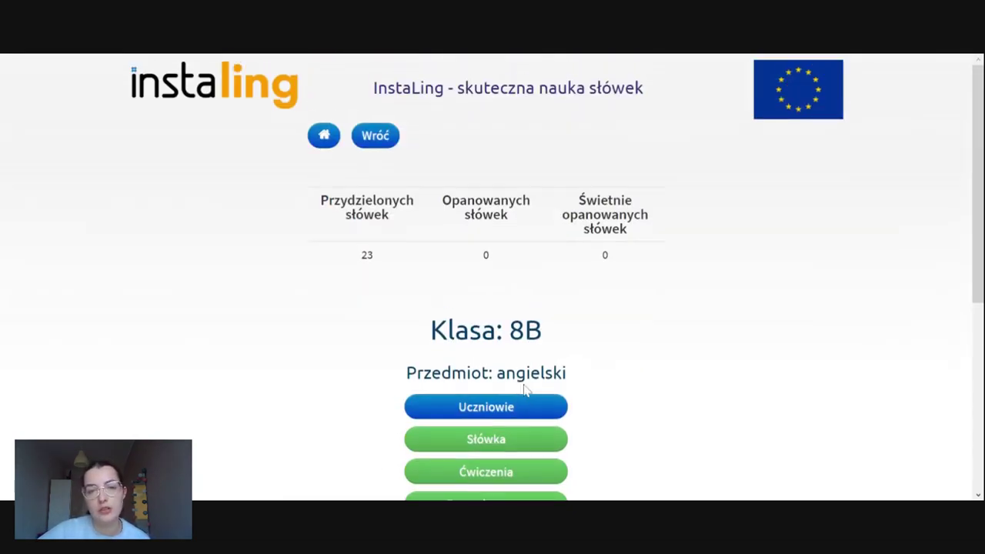
{"action": "left_click", "coordinate": [376, 137]}
{"action": "left_click", "coordinate": [378, 139]}
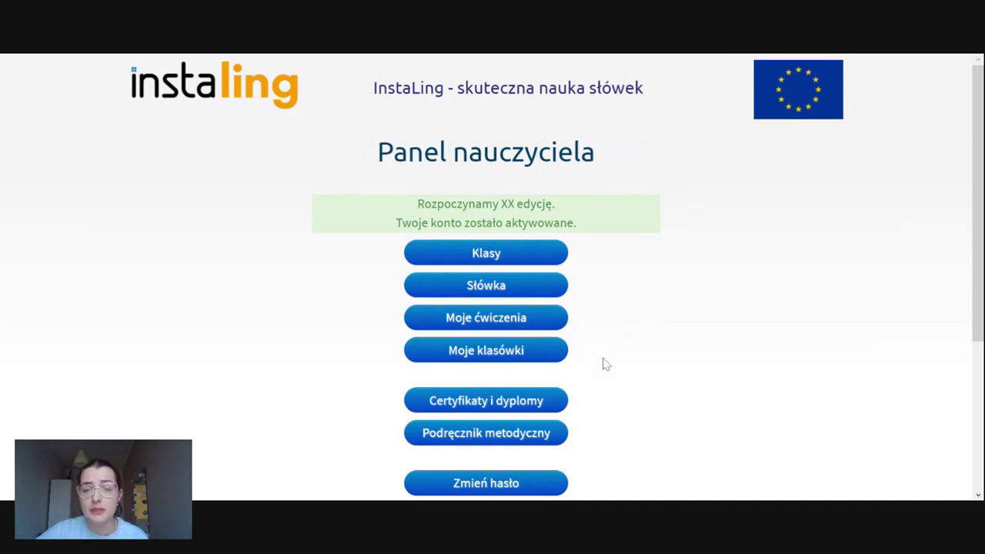
{"action": "left_click", "coordinate": [533, 352]}
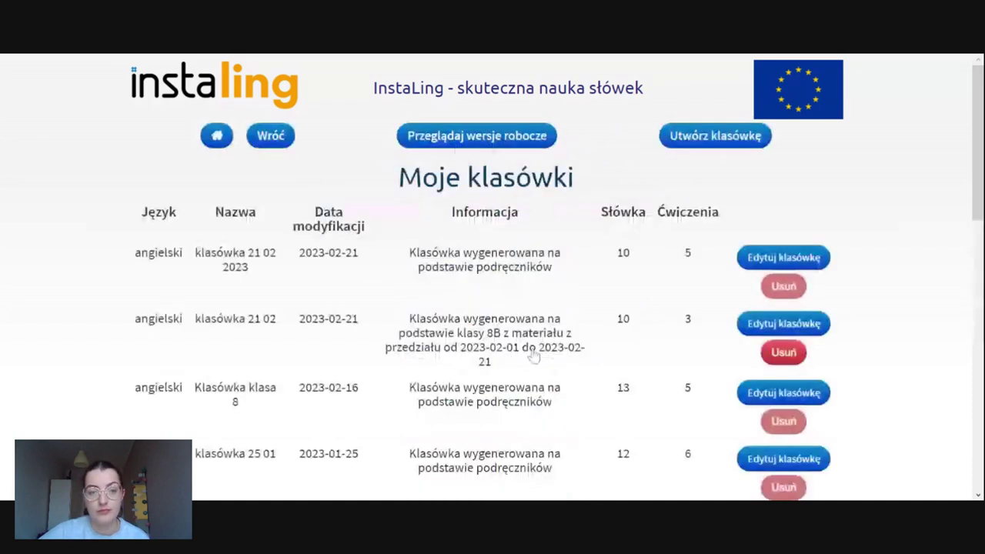
Start creating a new class test (klasówka) and name it "klasówka 15 03 2023".
{"action": "left_click", "coordinate": [714, 139]}
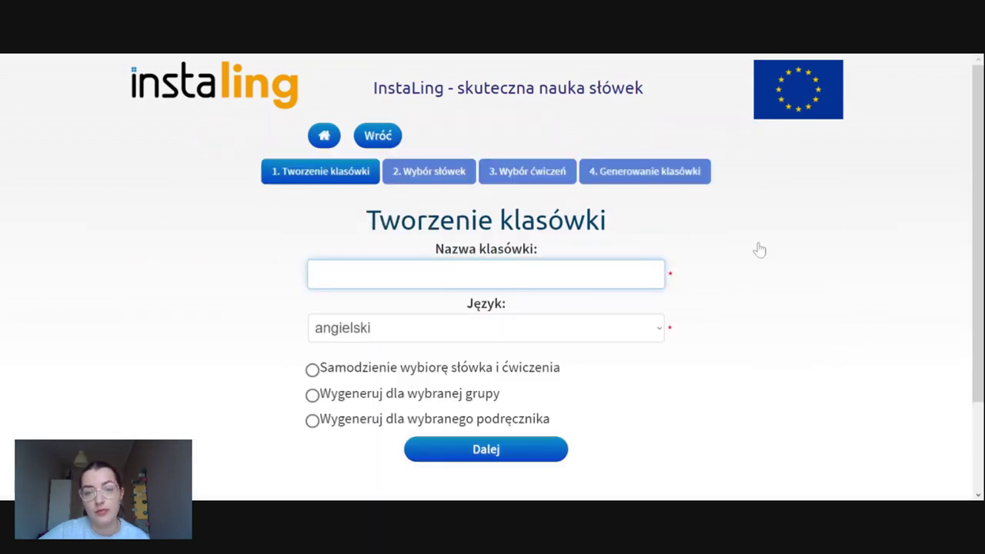
{"action": "type", "text": "k"}
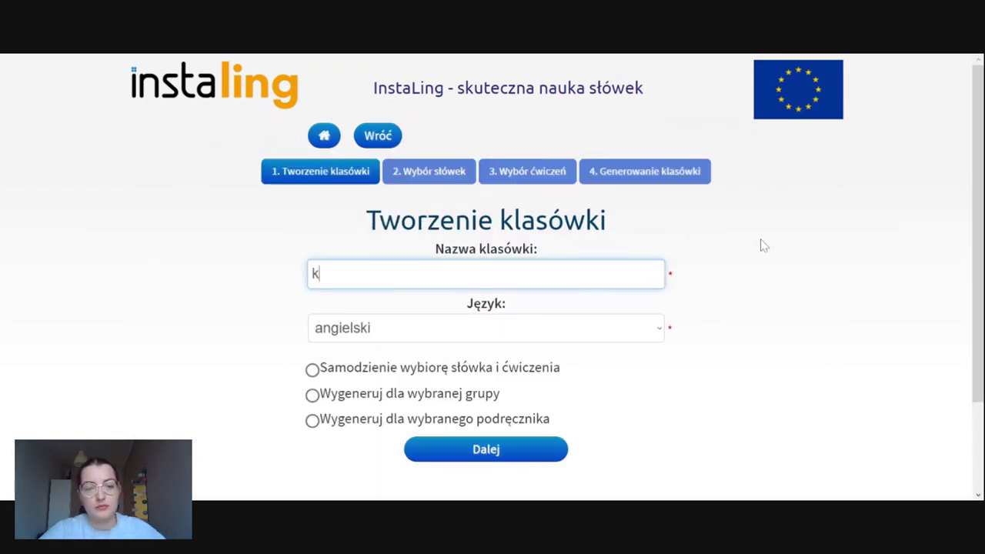
{"action": "type", "text": "lasówka"}
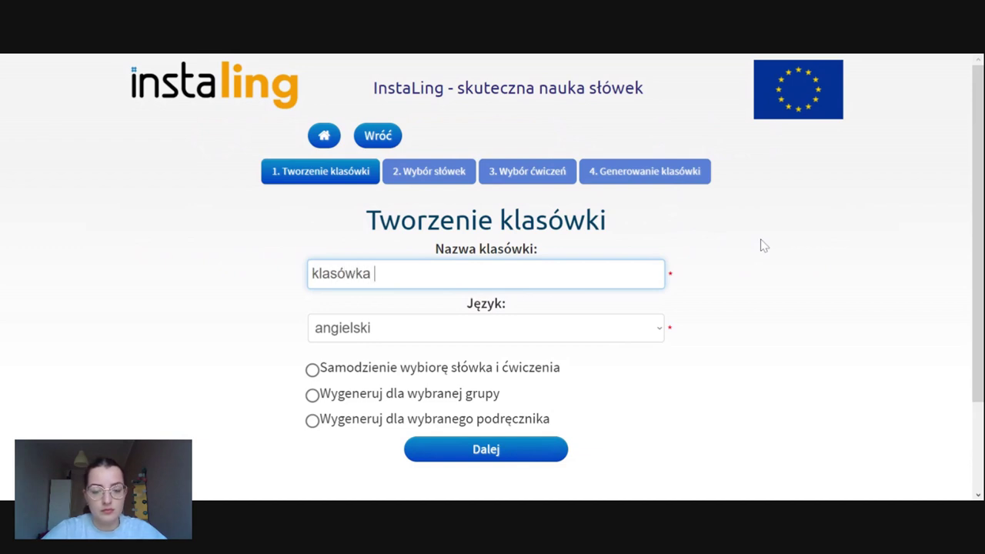
{"action": "type", "text": " 15"}
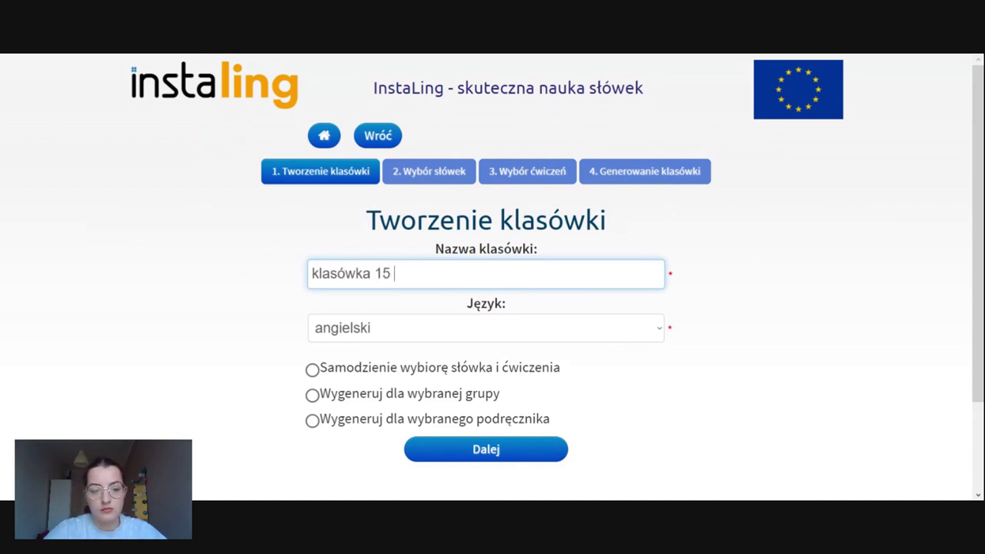
{"action": "type", "text": " 03 2023"}
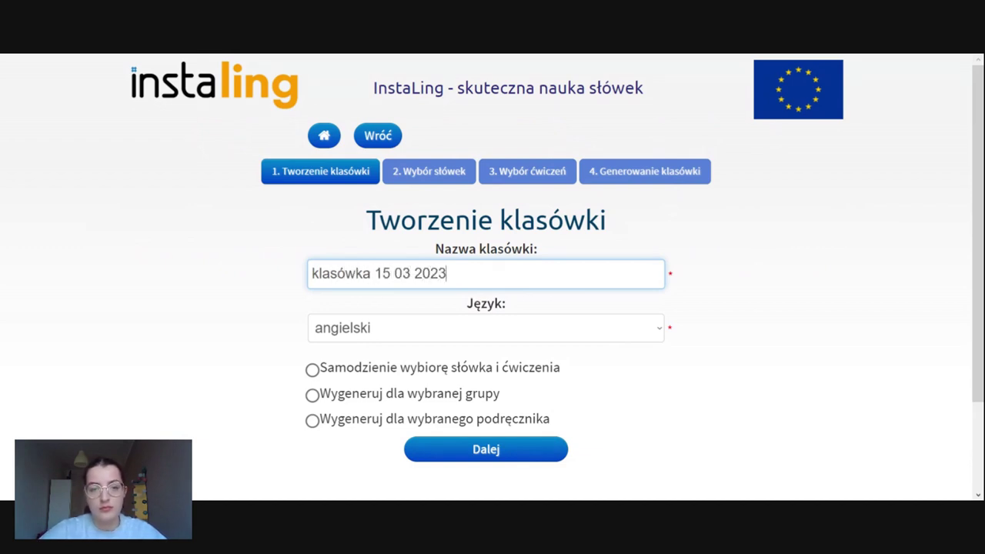
Choose to generate the class test from a selected textbook (Wygeneruj dla wybranego podręcznika).
{"action": "scroll", "coordinate": [765, 242], "scroll_direction": "down", "scroll_amount": 1}
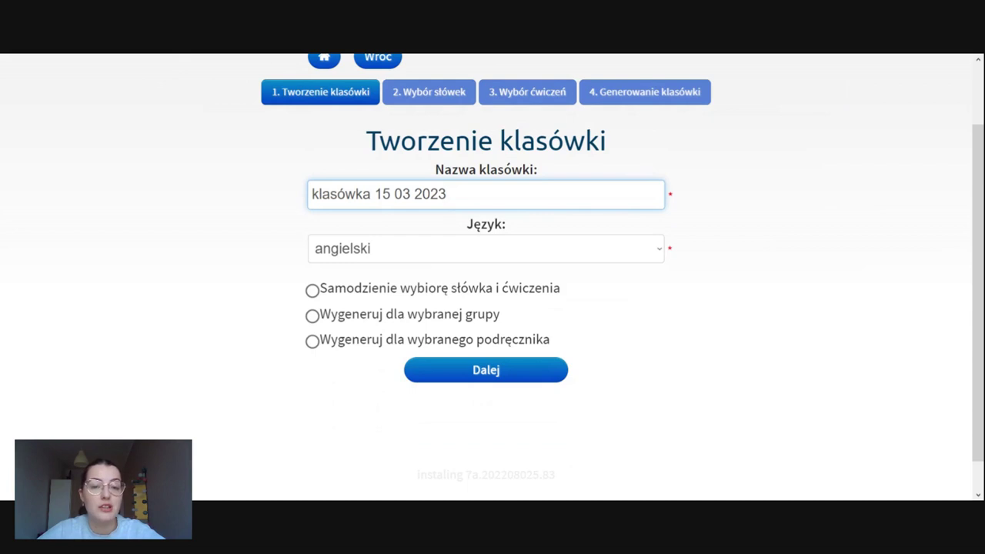
{"action": "left_click", "coordinate": [313, 343]}
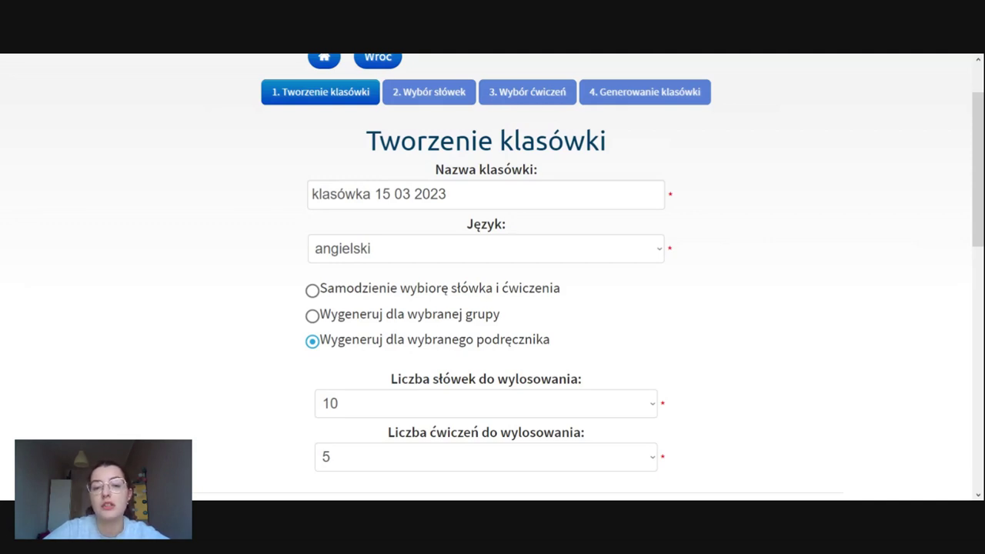
{"action": "left_click", "coordinate": [675, 297]}
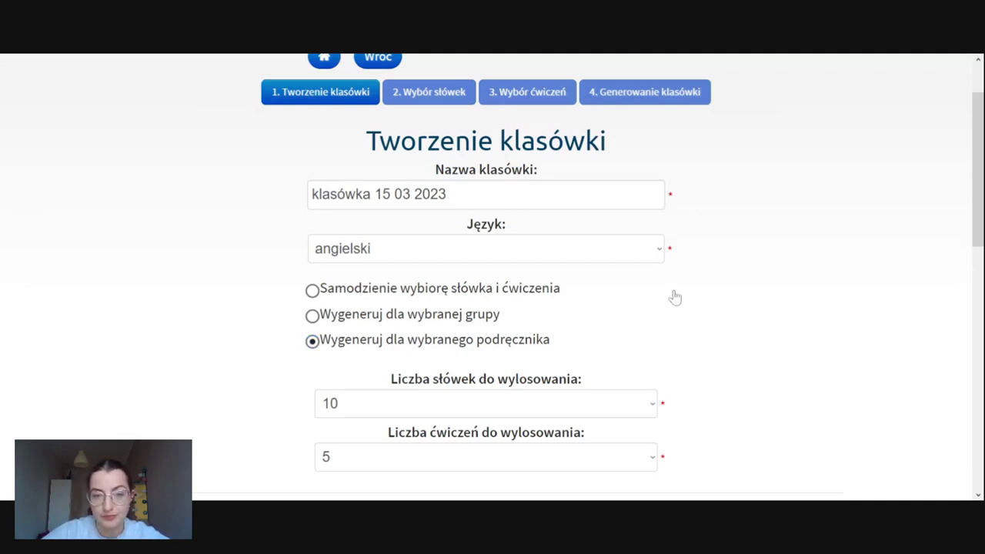
Select the textbook Brainy klasa 6 (Macmillan) and include its chapters UNIT 0, UNIT 1 and UNIT 2.
{"action": "scroll", "coordinate": [813, 282], "scroll_direction": "down", "scroll_amount": 1}
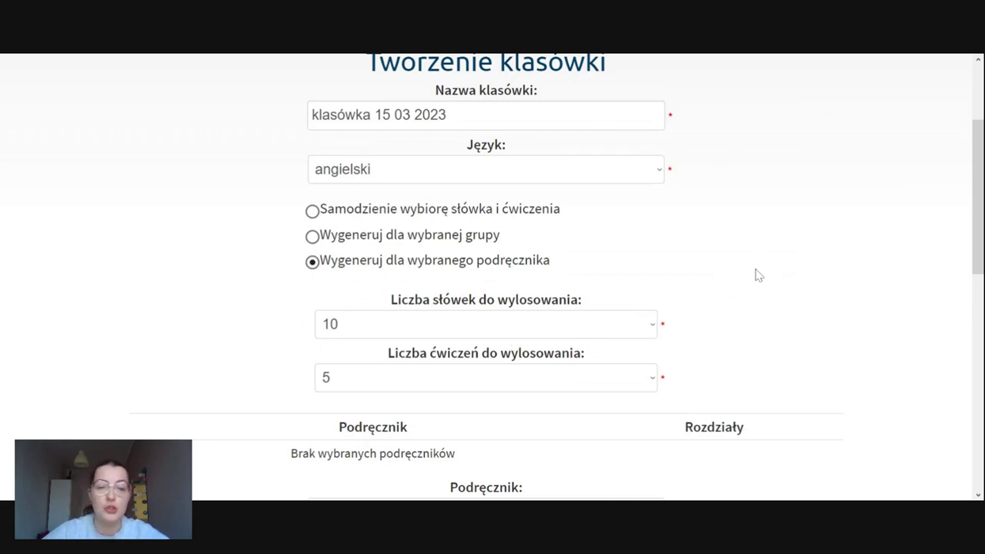
{"action": "scroll", "coordinate": [758, 264], "scroll_direction": "down", "scroll_amount": 1}
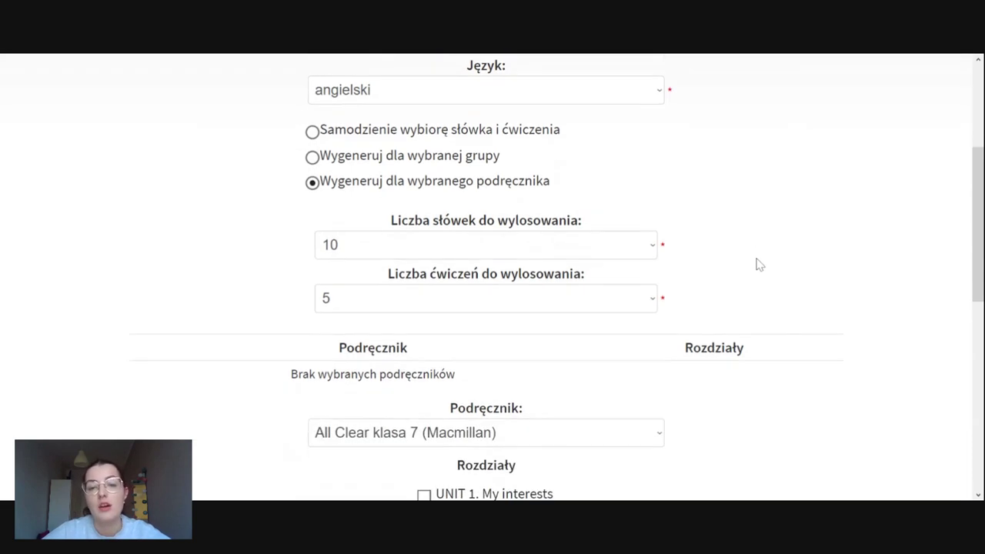
{"action": "scroll", "coordinate": [474, 295], "scroll_direction": "down", "scroll_amount": 2}
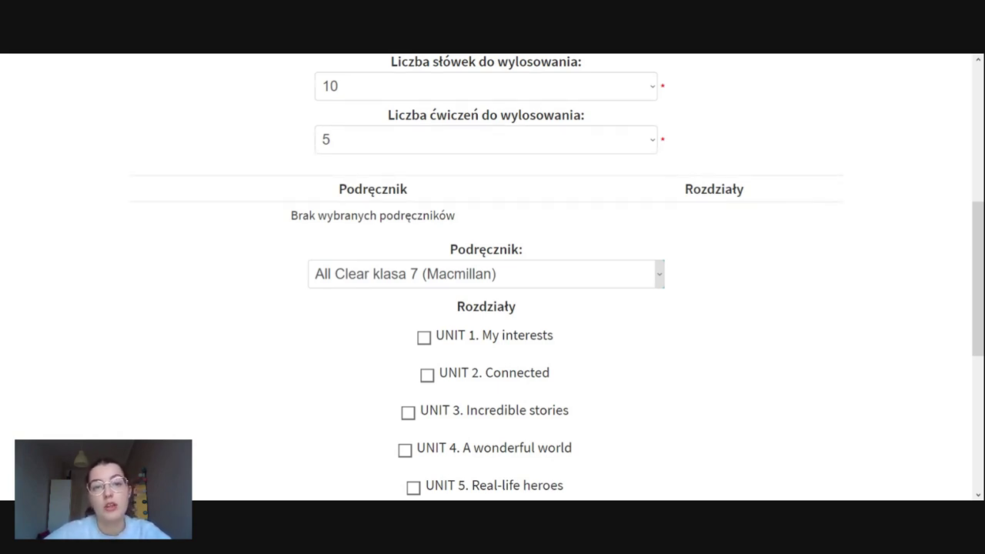
{"action": "left_click", "coordinate": [485, 274]}
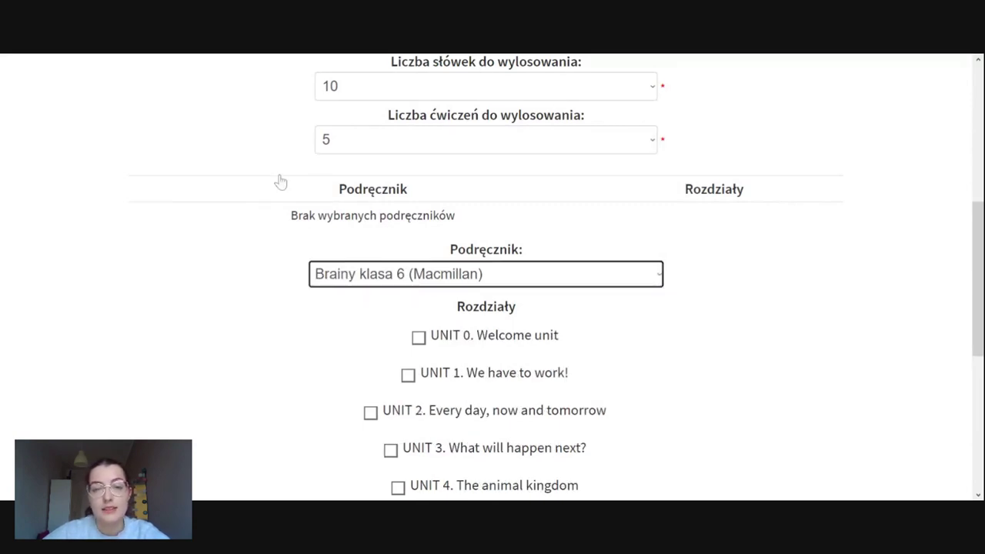
{"action": "scroll", "coordinate": [629, 259], "scroll_direction": "down", "scroll_amount": 1}
{"action": "left_click", "coordinate": [418, 257]}
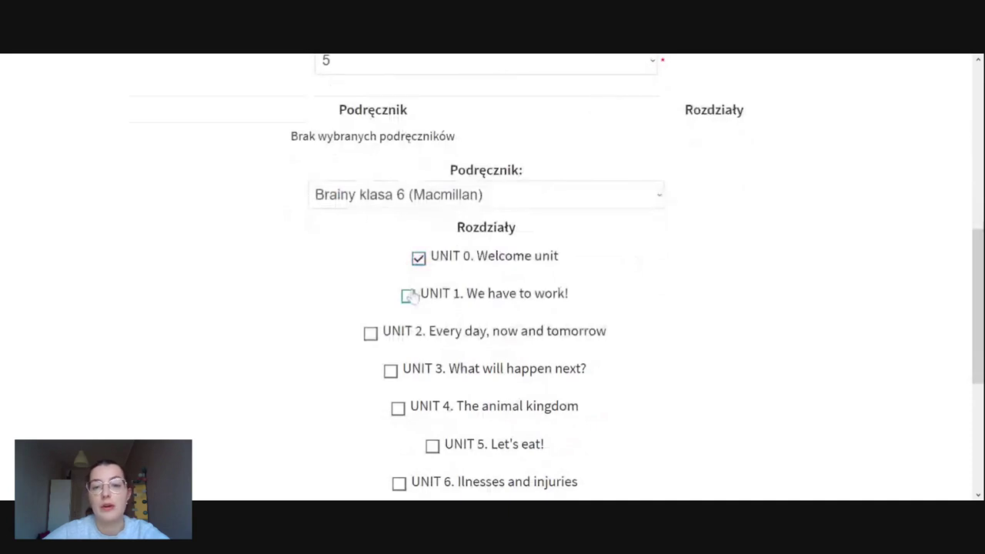
{"action": "left_click", "coordinate": [408, 295]}
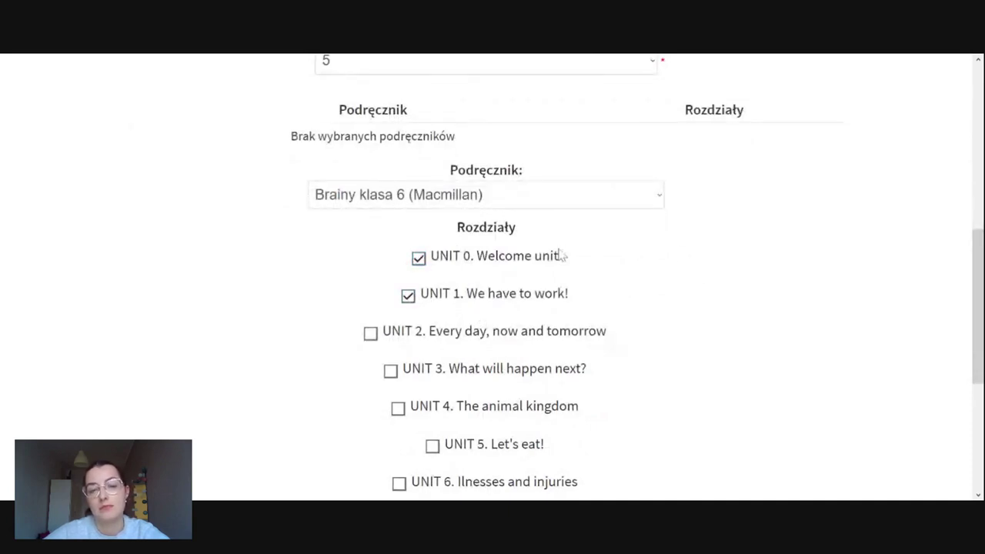
{"action": "left_click", "coordinate": [417, 335]}
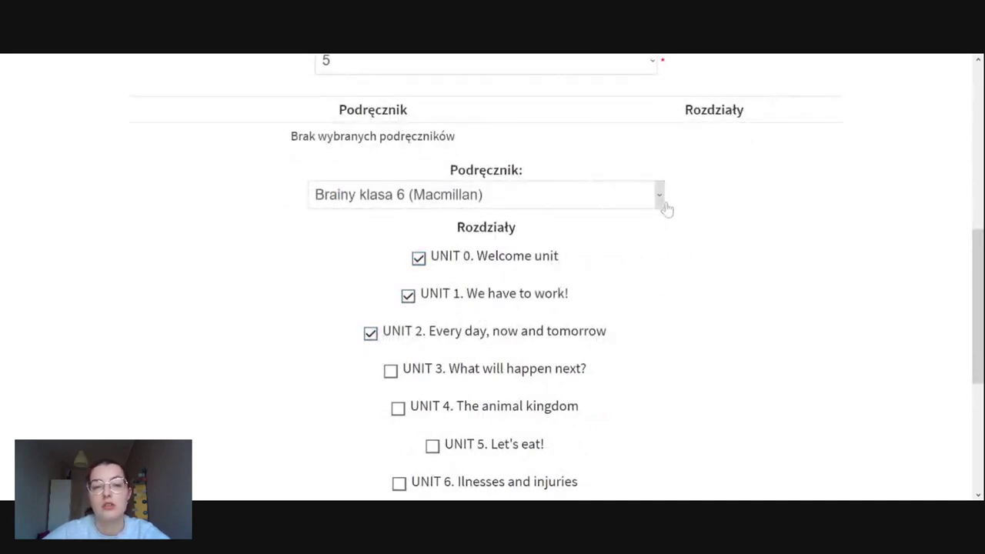
Check the chapter list and proceed with the chosen chapters to the word selection stage (Wybór słówek).
{"action": "scroll", "coordinate": [682, 200], "scroll_direction": "down", "scroll_amount": 1}
{"action": "scroll", "coordinate": [682, 200], "scroll_direction": "down", "scroll_amount": 3}
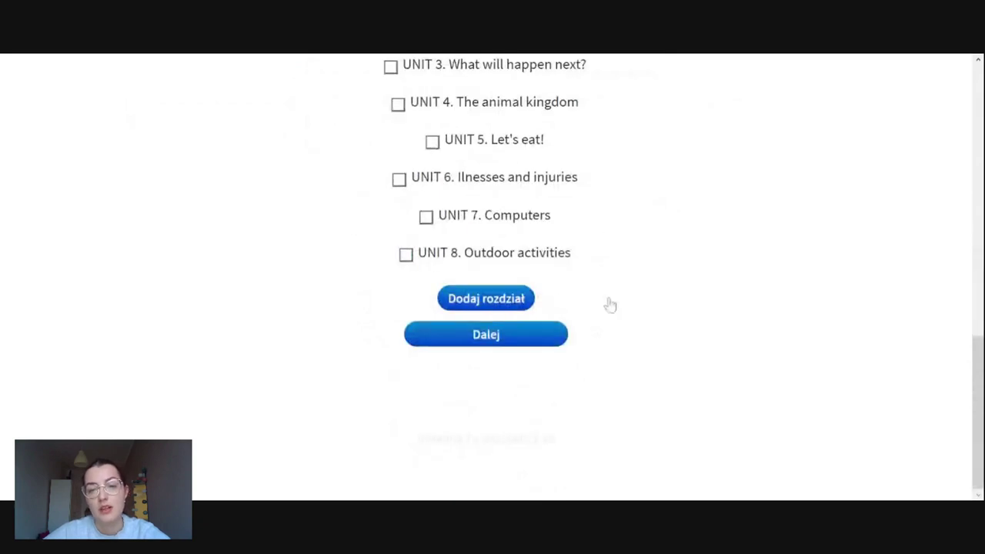
{"action": "scroll", "coordinate": [745, 303], "scroll_direction": "up", "scroll_amount": 1}
{"action": "scroll", "coordinate": [748, 231], "scroll_direction": "up", "scroll_amount": 3}
{"action": "scroll", "coordinate": [534, 293], "scroll_direction": "down", "scroll_amount": 4}
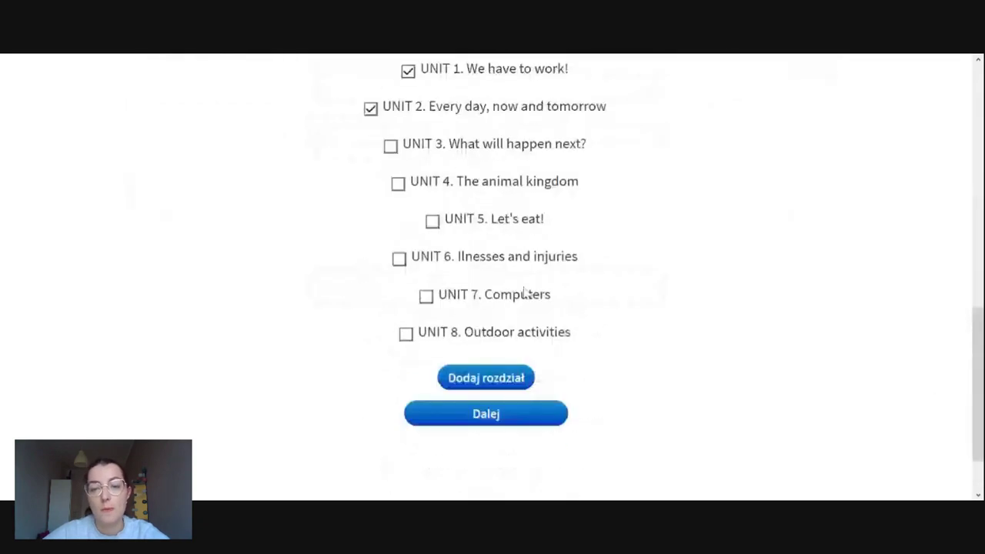
{"action": "left_click", "coordinate": [506, 343]}
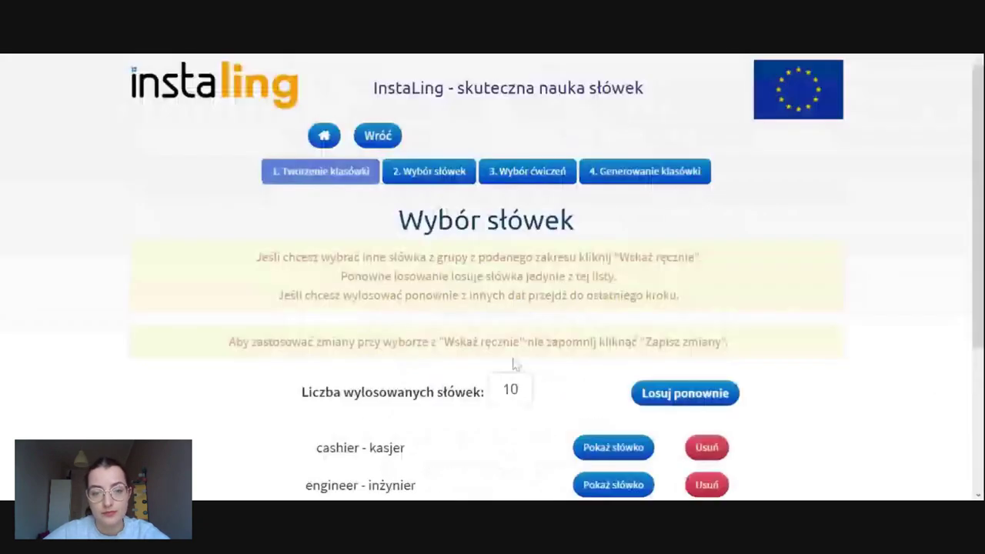
Review the randomly drawn words, keep them all and continue to the exercise selection (Wybór ćwiczeń).
{"action": "scroll", "coordinate": [519, 363], "scroll_direction": "down", "scroll_amount": 2}
{"action": "scroll", "coordinate": [493, 308], "scroll_direction": "down", "scroll_amount": 2}
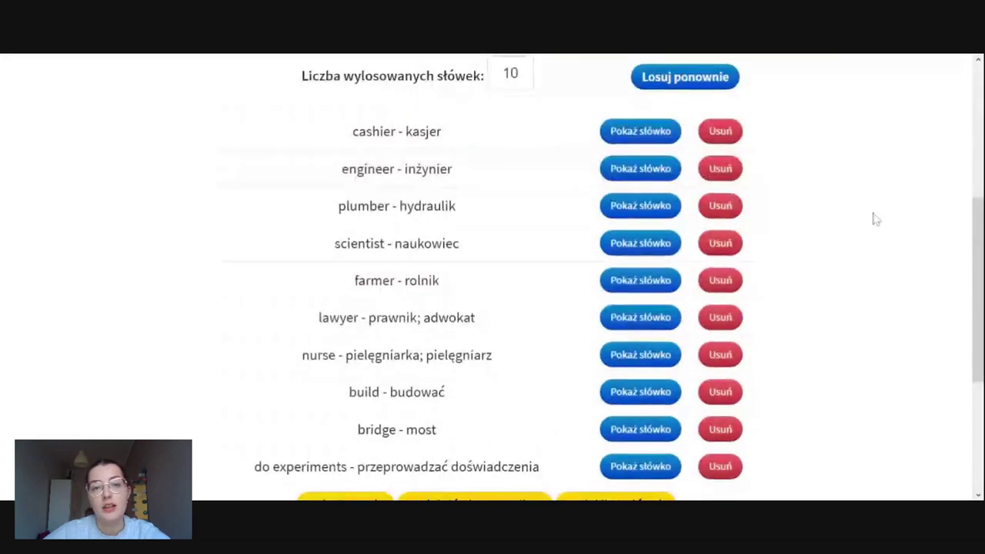
{"action": "scroll", "coordinate": [875, 218], "scroll_direction": "up", "scroll_amount": 1}
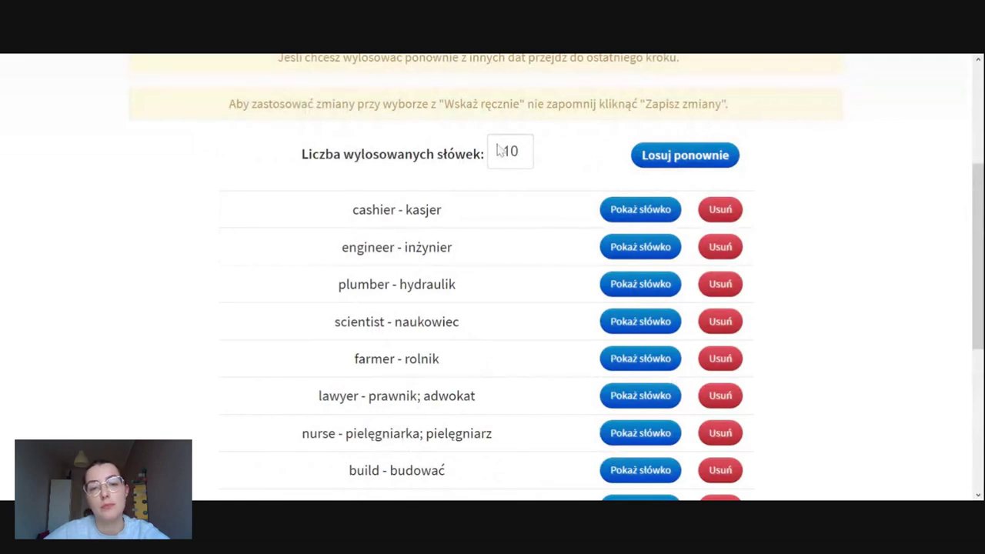
{"action": "scroll", "coordinate": [466, 385], "scroll_direction": "down", "scroll_amount": 2}
{"action": "scroll", "coordinate": [585, 282], "scroll_direction": "down", "scroll_amount": 1}
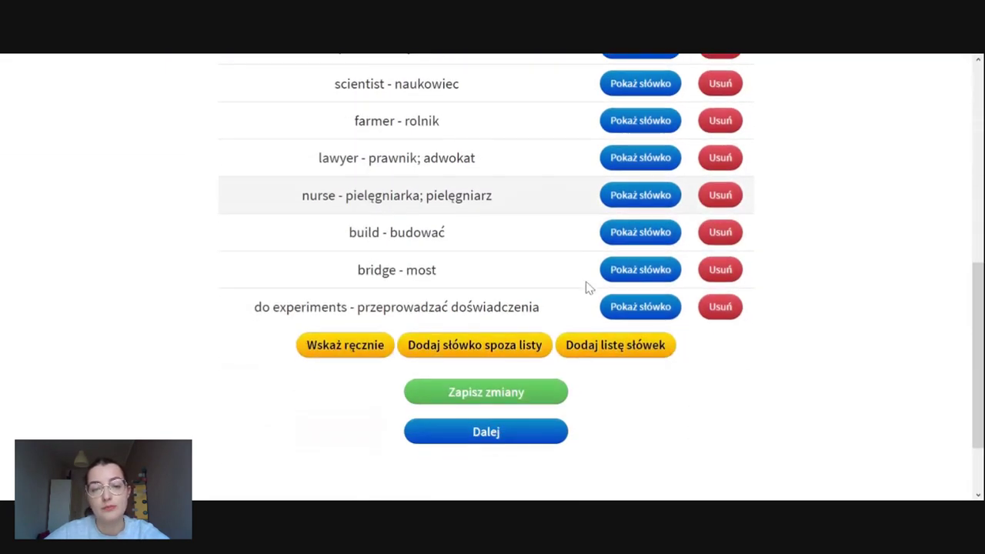
{"action": "left_click", "coordinate": [486, 434]}
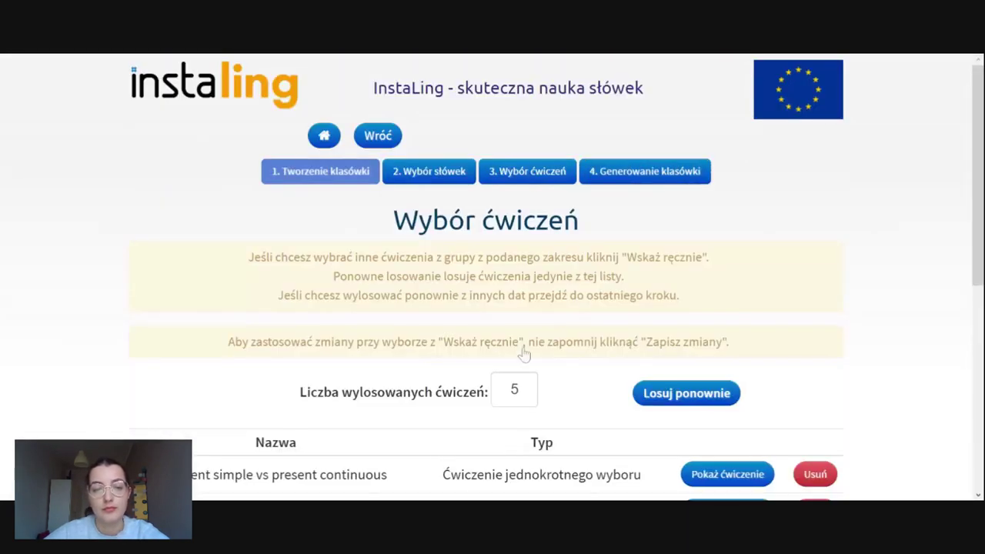
Review the drawn exercises, keep them all and continue to the test generation stage (Generowanie klasówki).
{"action": "scroll", "coordinate": [531, 331], "scroll_direction": "down", "scroll_amount": 4}
{"action": "scroll", "coordinate": [523, 180], "scroll_direction": "up", "scroll_amount": 1}
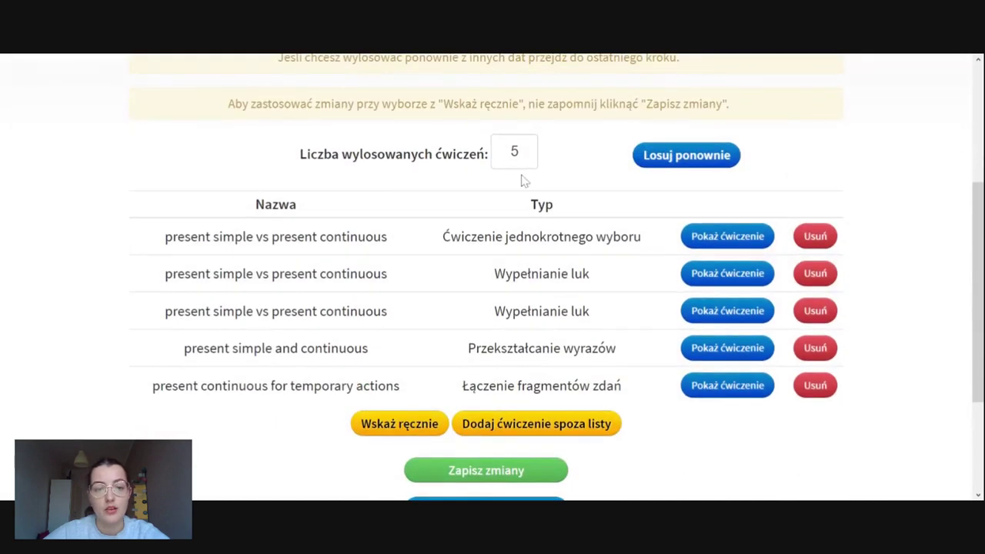
{"action": "scroll", "coordinate": [592, 222], "scroll_direction": "down", "scroll_amount": 1}
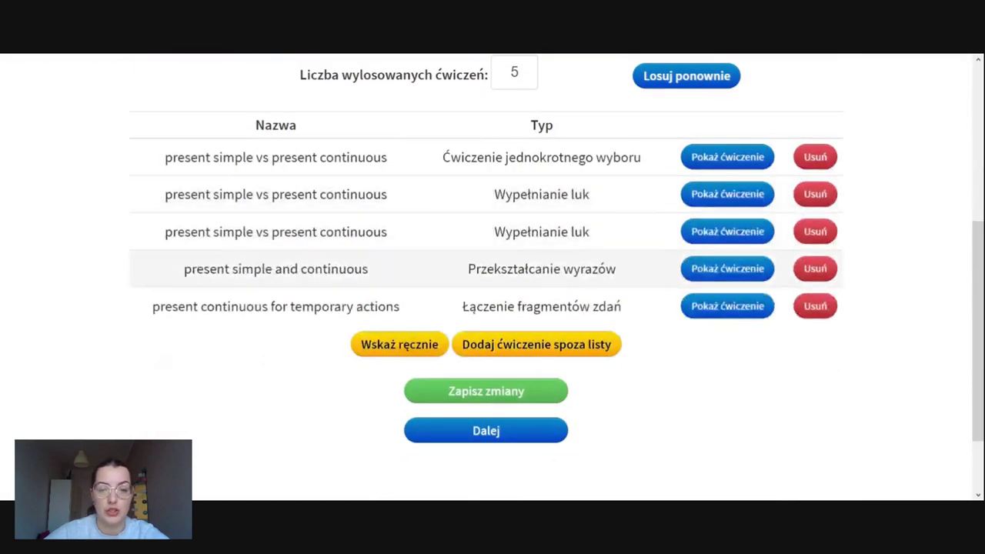
{"action": "left_click", "coordinate": [497, 434]}
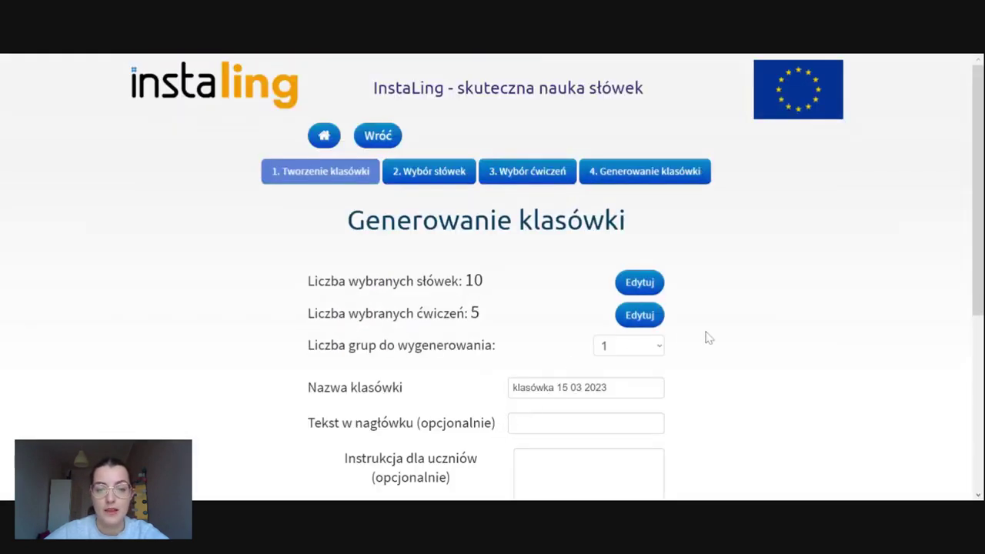
Look over the generation options for "klasówka 15 03 2023" and save the class test.
{"action": "scroll", "coordinate": [712, 337], "scroll_direction": "down", "scroll_amount": 2}
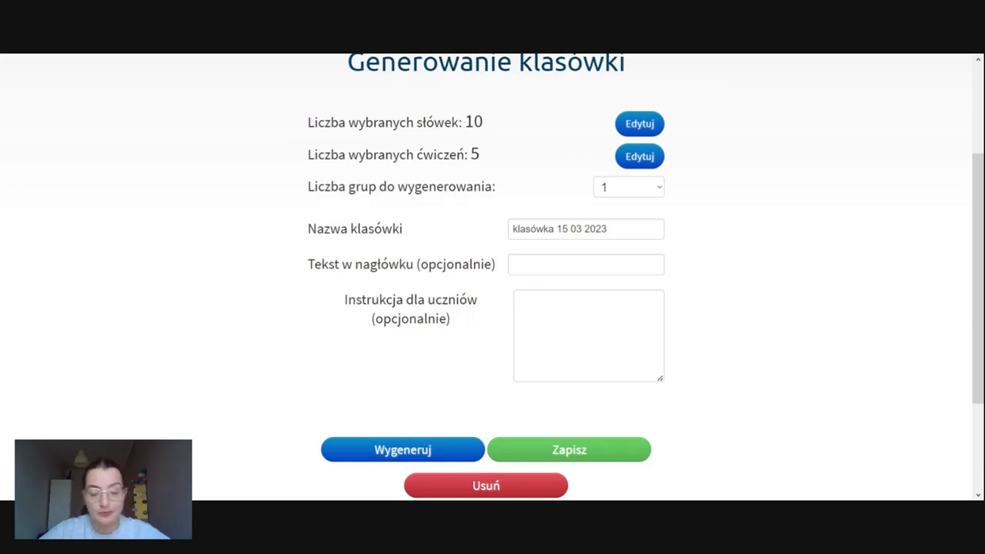
{"action": "scroll", "coordinate": [759, 223], "scroll_direction": "up", "scroll_amount": 3}
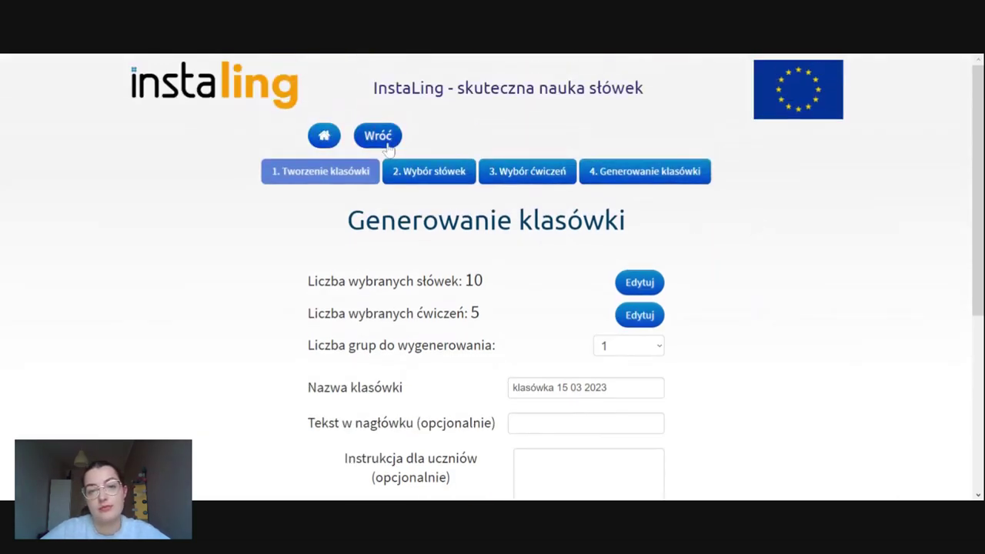
{"action": "scroll", "coordinate": [521, 334], "scroll_direction": "down", "scroll_amount": 5}
{"action": "left_click", "coordinate": [585, 306]}
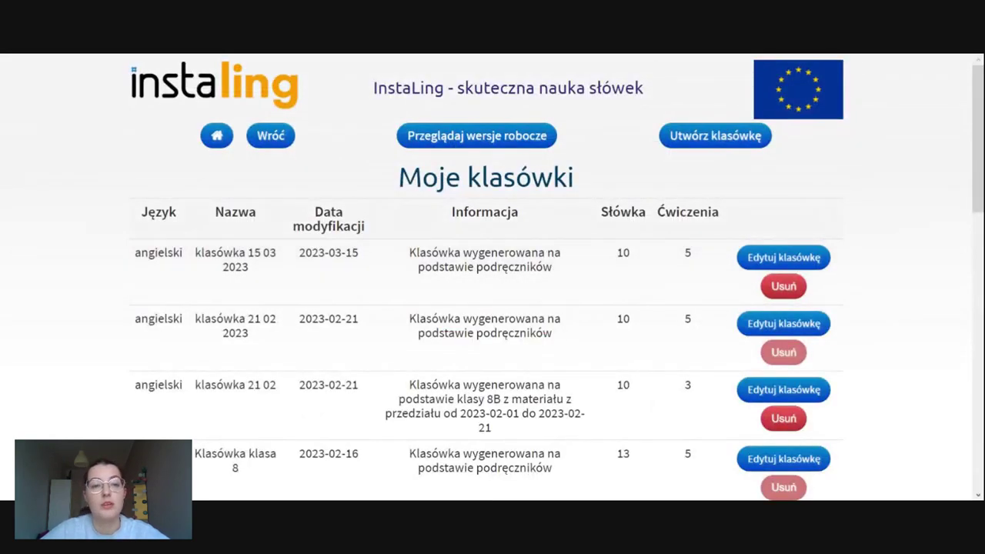
Return to the teacher panel and open class 8B's main page from the class list.
{"action": "left_click", "coordinate": [270, 134]}
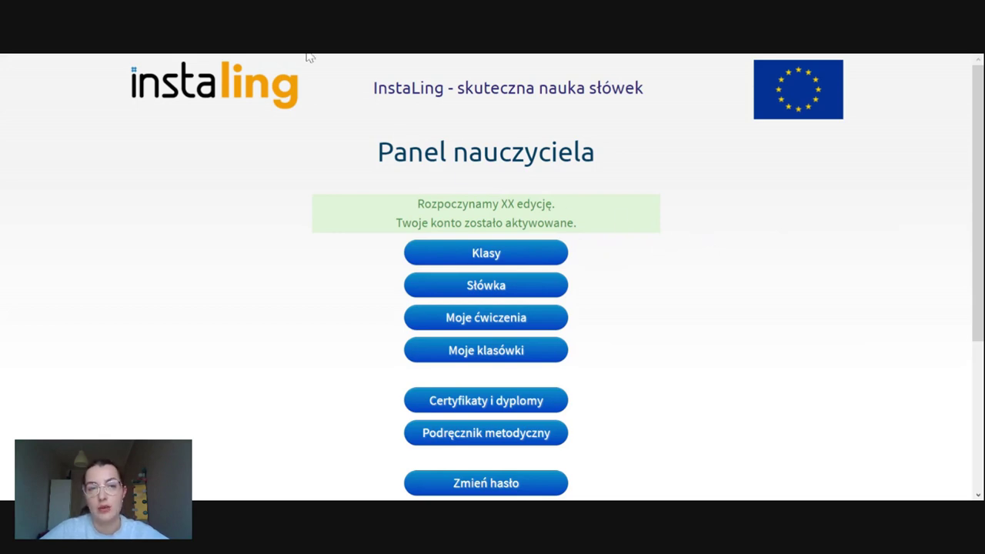
{"action": "left_click", "coordinate": [510, 252]}
{"action": "left_click", "coordinate": [368, 286]}
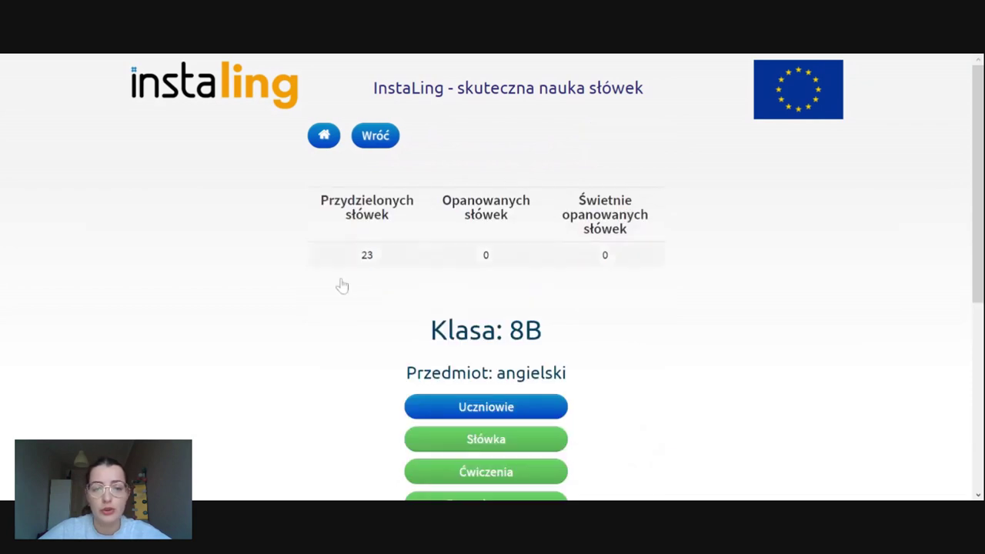
Open class 8B's class tests (Klasówki) and start assigning one from the list of saved tests.
{"action": "scroll", "coordinate": [546, 279], "scroll_direction": "down", "scroll_amount": 5}
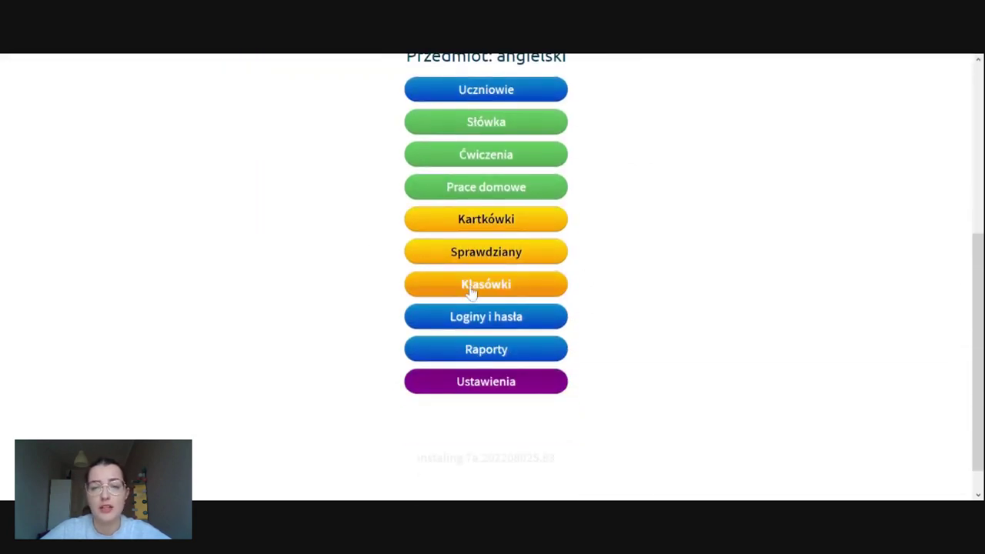
{"action": "left_click", "coordinate": [470, 292]}
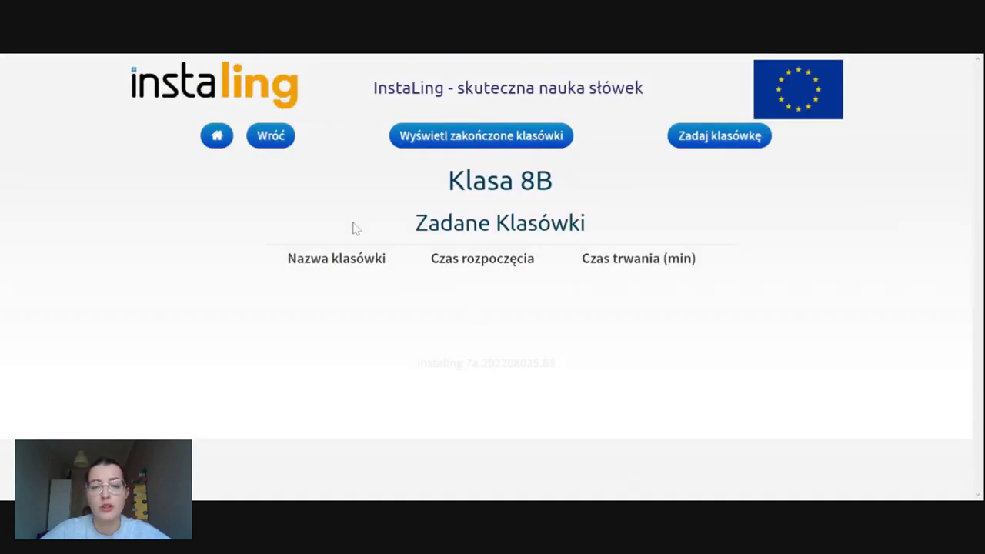
{"action": "left_click", "coordinate": [713, 136]}
{"action": "scroll", "coordinate": [462, 146], "scroll_direction": "down", "scroll_amount": 1}
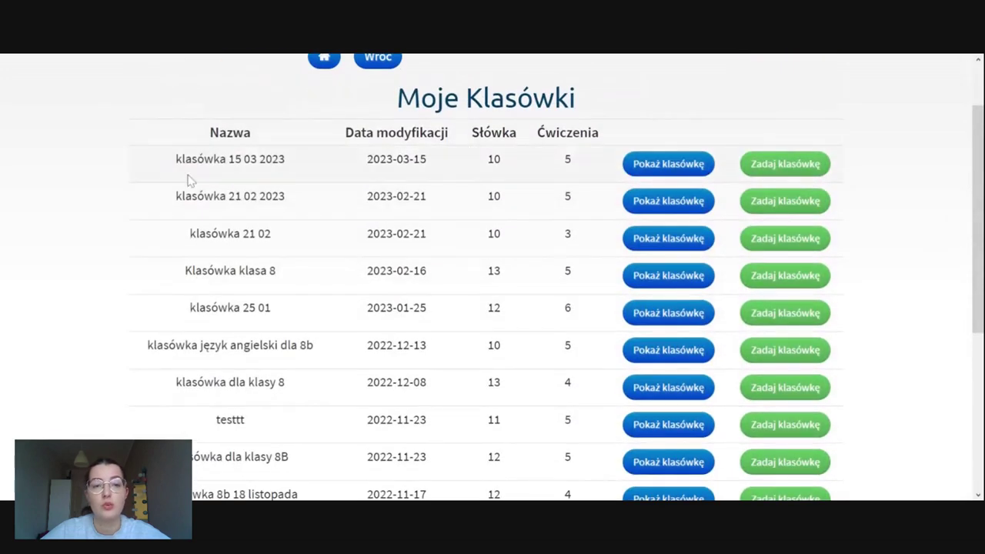
{"action": "scroll", "coordinate": [362, 163], "scroll_direction": "up", "scroll_amount": 1}
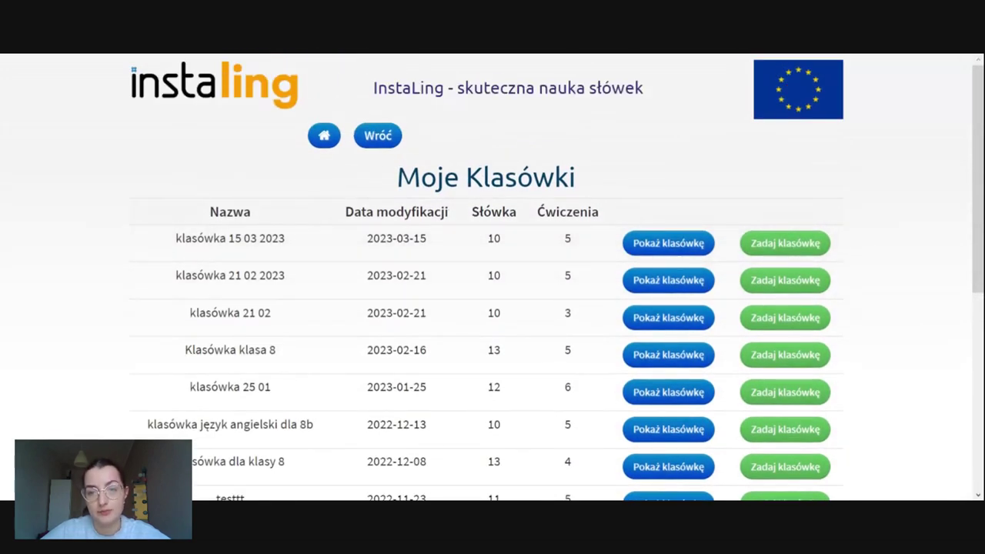
Look over the settings of the saved test "klasówka 15 03 2023" and return to the list of tests.
{"action": "left_click", "coordinate": [685, 253]}
{"action": "scroll", "coordinate": [563, 259], "scroll_direction": "down", "scroll_amount": 3}
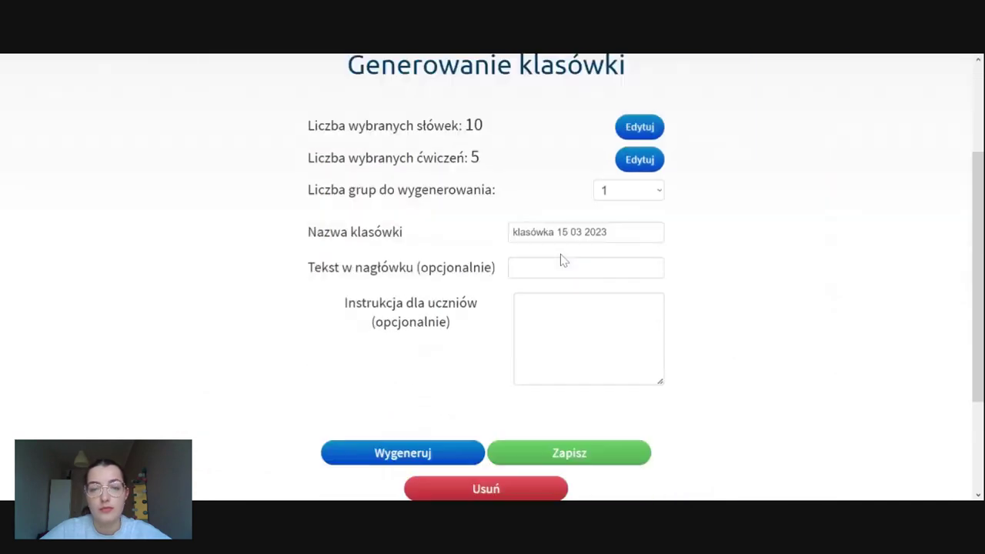
{"action": "scroll", "coordinate": [479, 209], "scroll_direction": "up", "scroll_amount": 3}
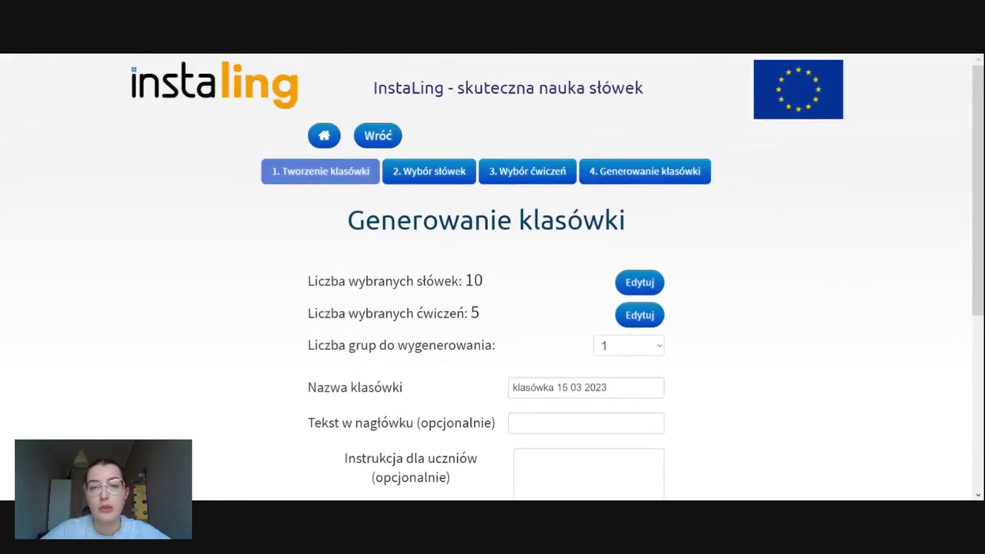
{"action": "left_click", "coordinate": [375, 137]}
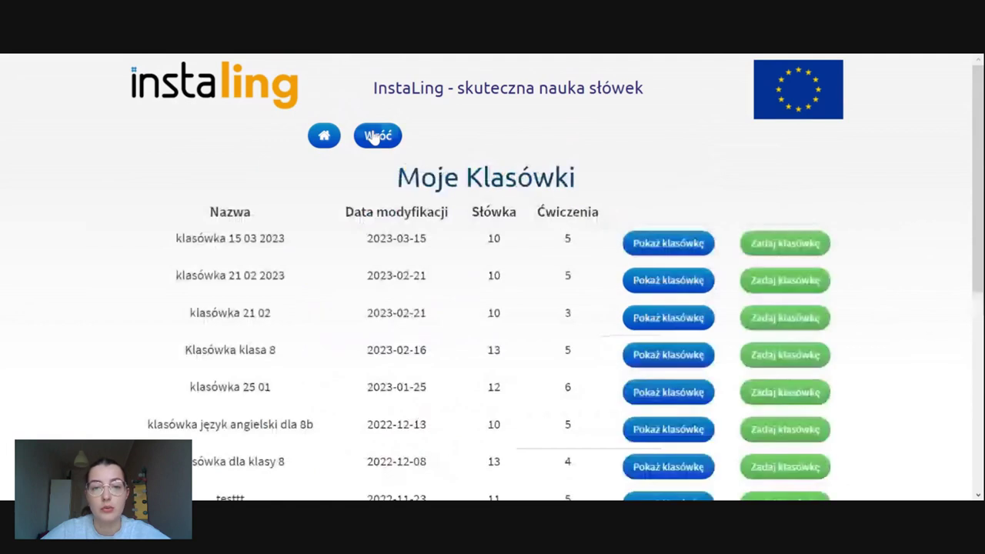
Choose "klasówka 15 03 2023" to assign to class 8B and set its start date to 22.03.2023.
{"action": "left_click", "coordinate": [767, 252]}
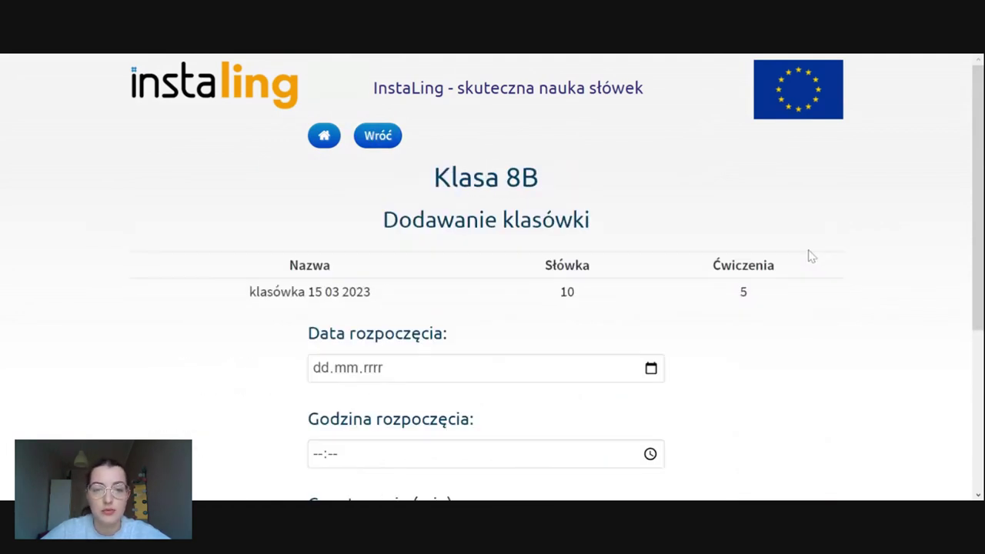
{"action": "scroll", "coordinate": [667, 234], "scroll_direction": "down", "scroll_amount": 3}
{"action": "scroll", "coordinate": [667, 233], "scroll_direction": "up", "scroll_amount": 1}
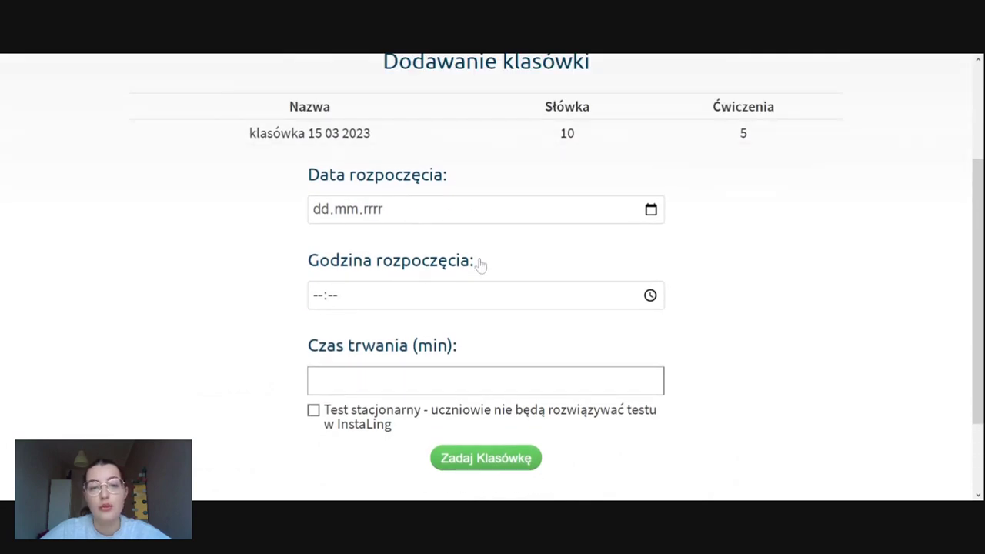
{"action": "left_click", "coordinate": [489, 213]}
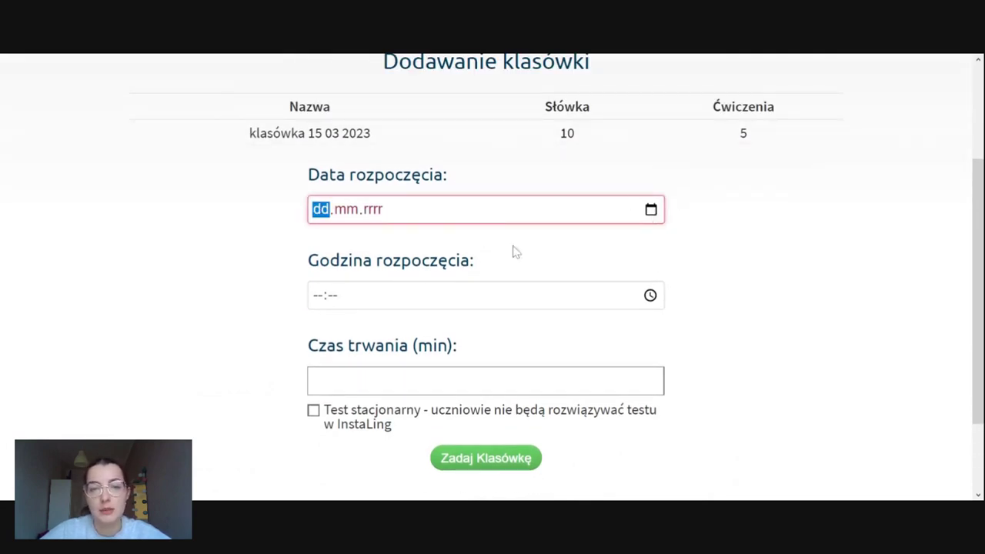
{"action": "type", "text": "22.03.2023"}
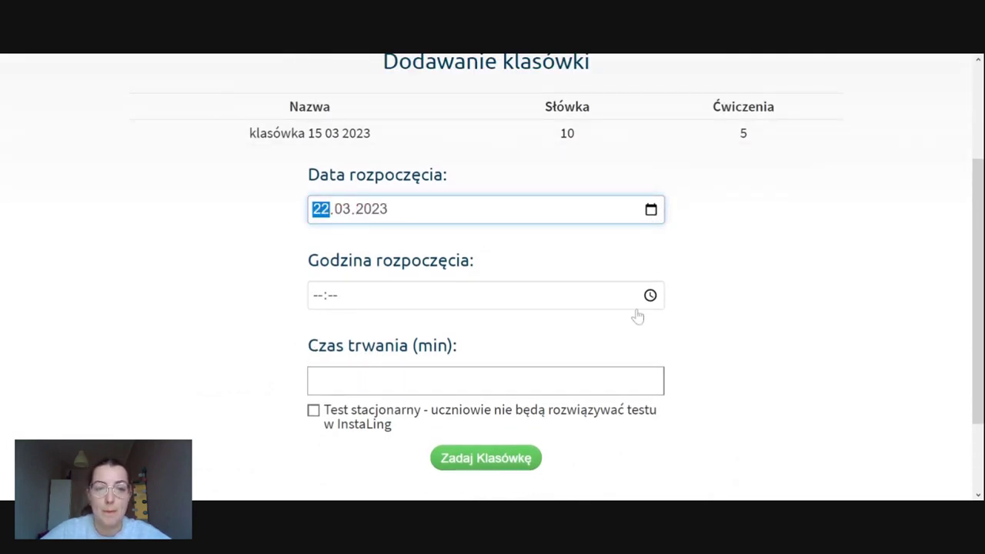
Set the class test's start time (Godzina rozpoczęcia) to 12:00.
{"action": "left_click", "coordinate": [656, 304]}
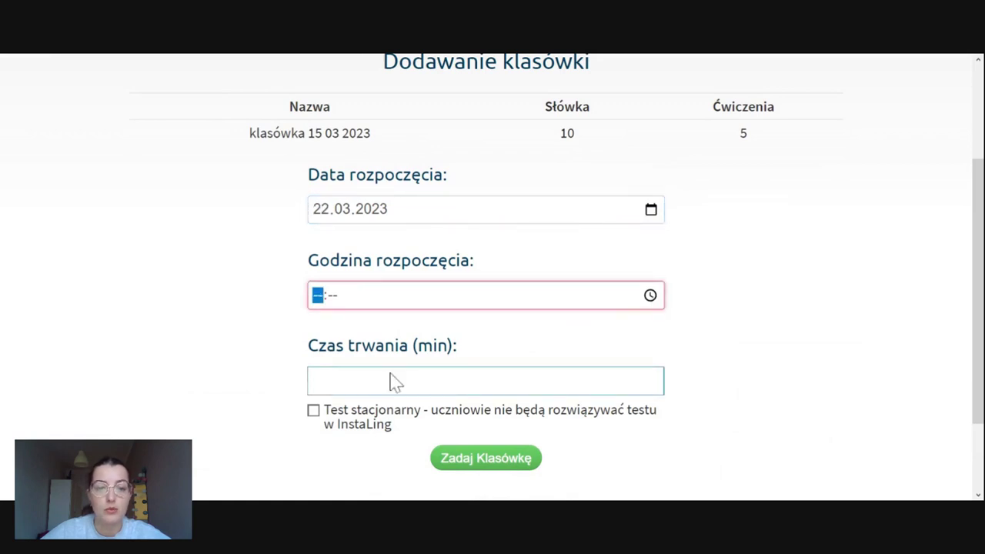
{"action": "type", "text": "12:31"}
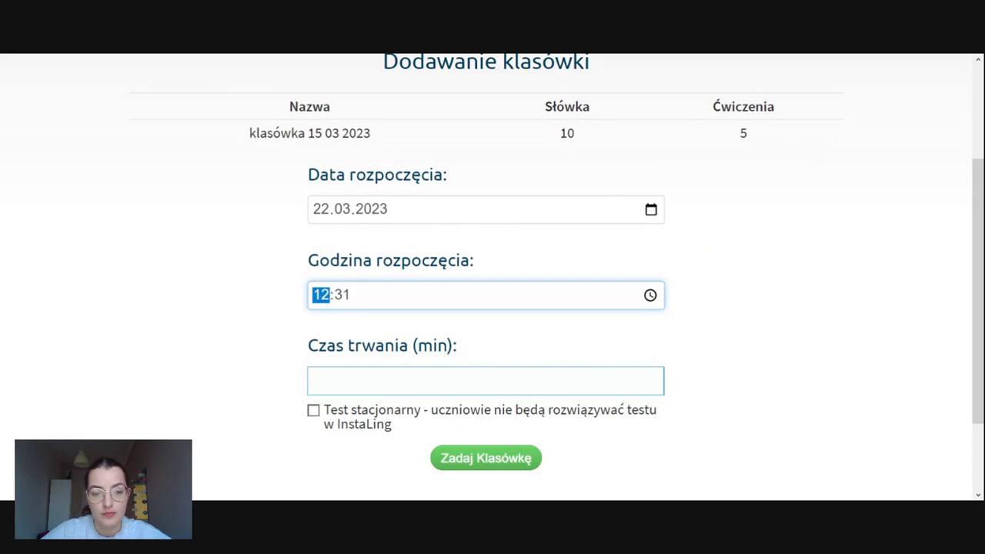
{"action": "type", "text": "12:00"}
{"action": "left_click", "coordinate": [731, 303]}
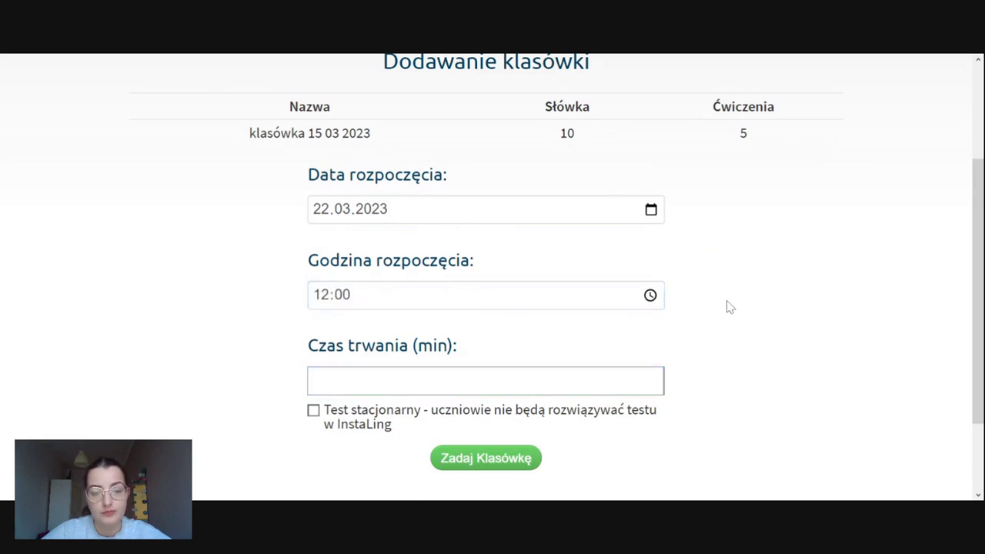
Set the class test's duration to 60 minutes and confirm assigning it to class 8B.
{"action": "left_click", "coordinate": [485, 380]}
{"action": "type", "text": "60"}
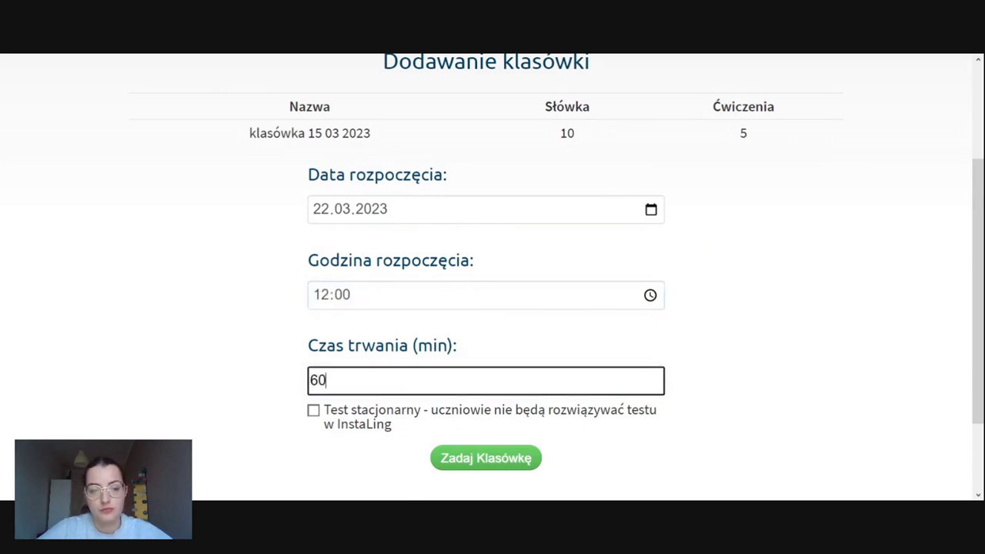
{"action": "left_click", "coordinate": [493, 458]}
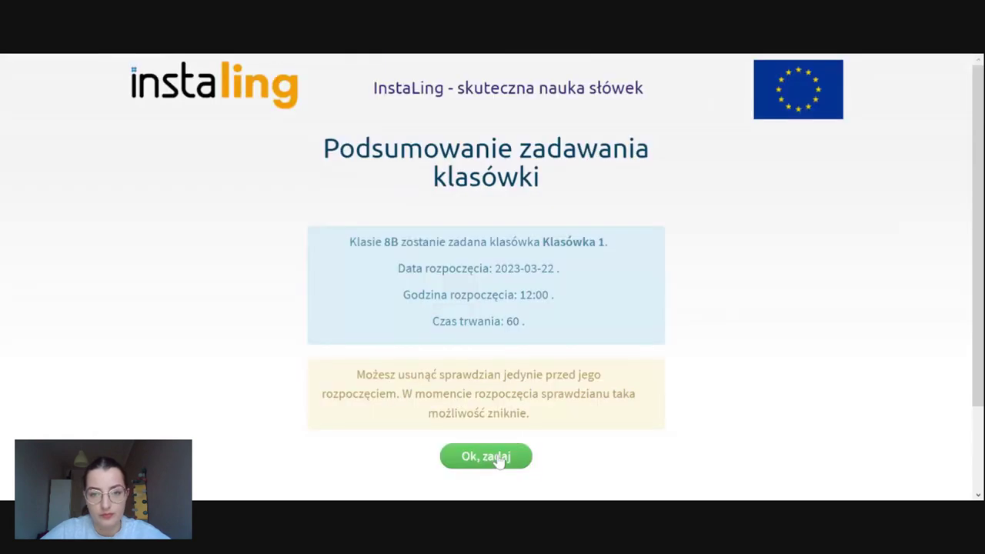
{"action": "left_click", "coordinate": [504, 457]}
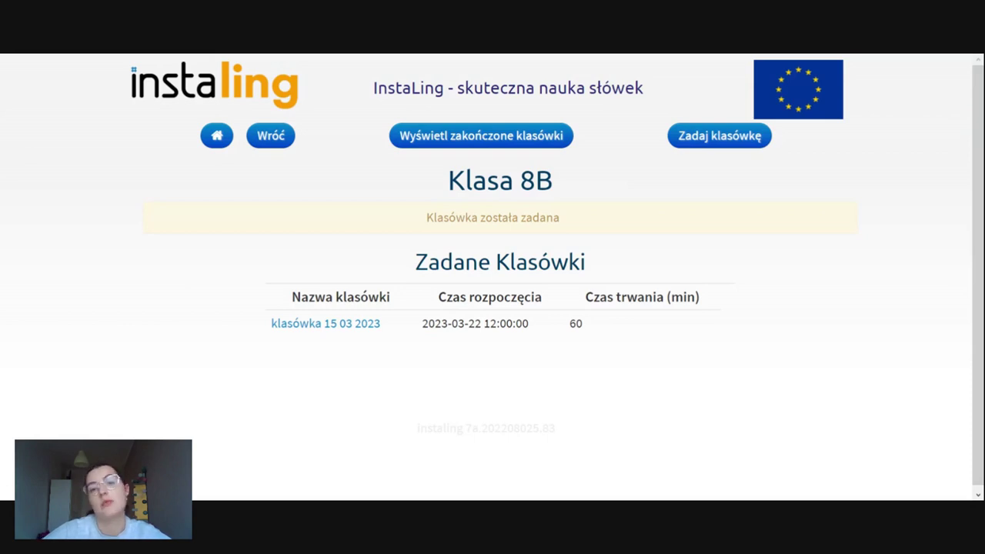
Leave class 8B's class tests and return to the teacher panel (Panel nauczyciela).
{"action": "left_click", "coordinate": [271, 135]}
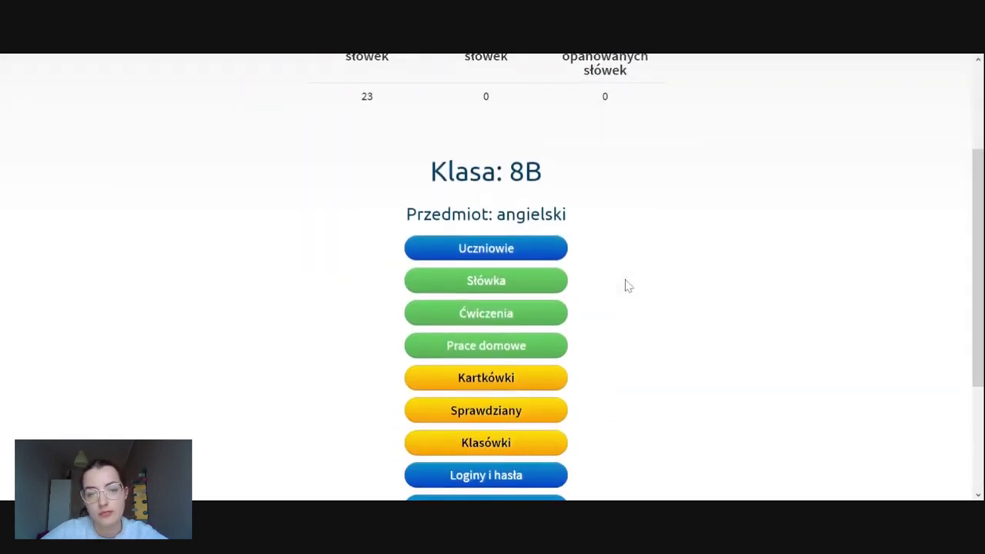
{"action": "scroll", "coordinate": [624, 284], "scroll_direction": "down", "scroll_amount": 3}
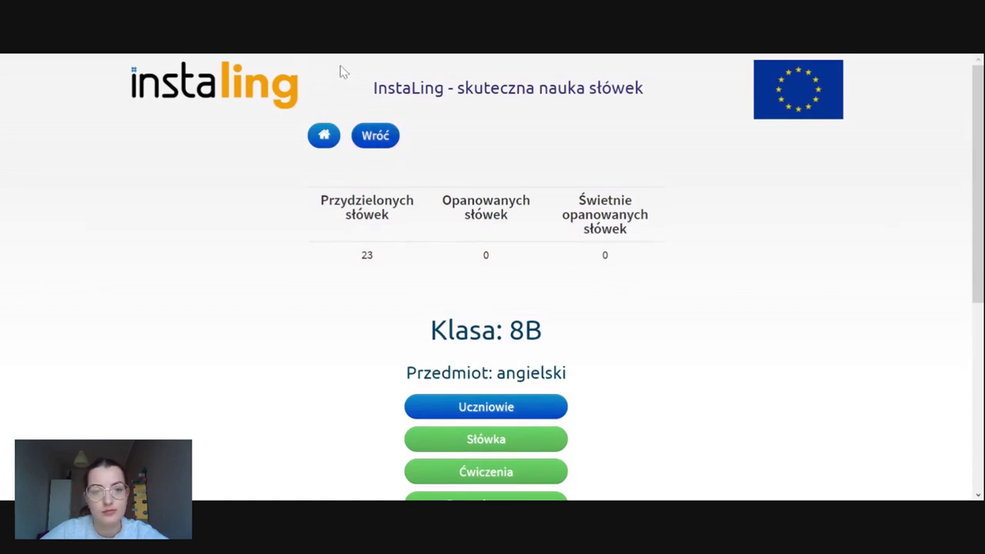
{"action": "left_click", "coordinate": [390, 142]}
{"action": "left_click", "coordinate": [389, 141]}
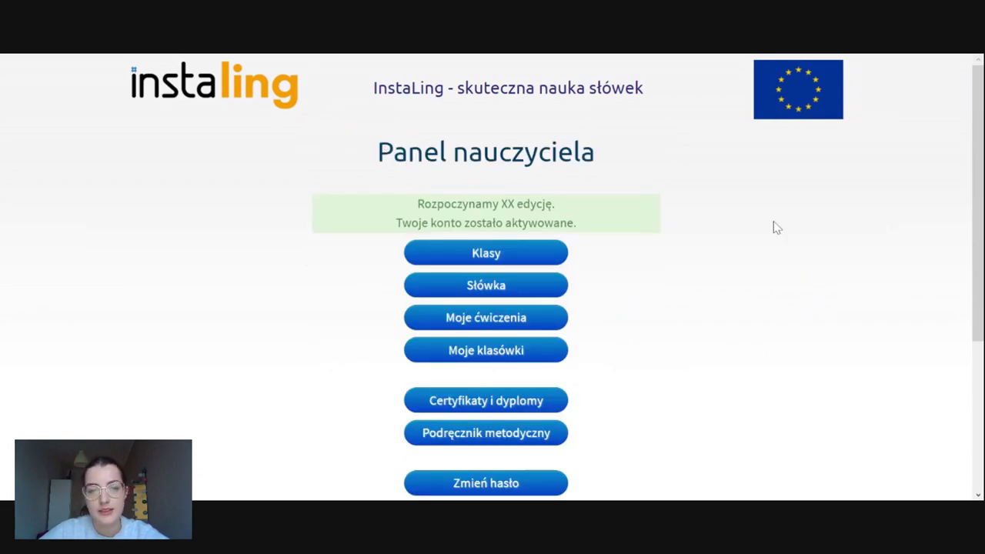
{"action": "scroll", "coordinate": [727, 207], "scroll_direction": "down", "scroll_amount": 1}
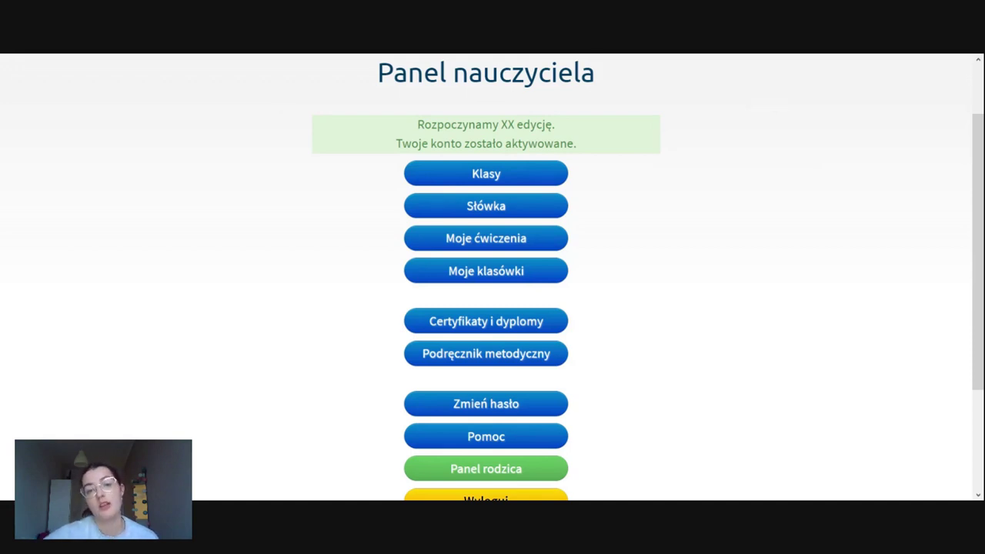
Open the teacher's own word list (Moje słówka) from the words menu and look through it.
{"action": "left_click", "coordinate": [518, 214]}
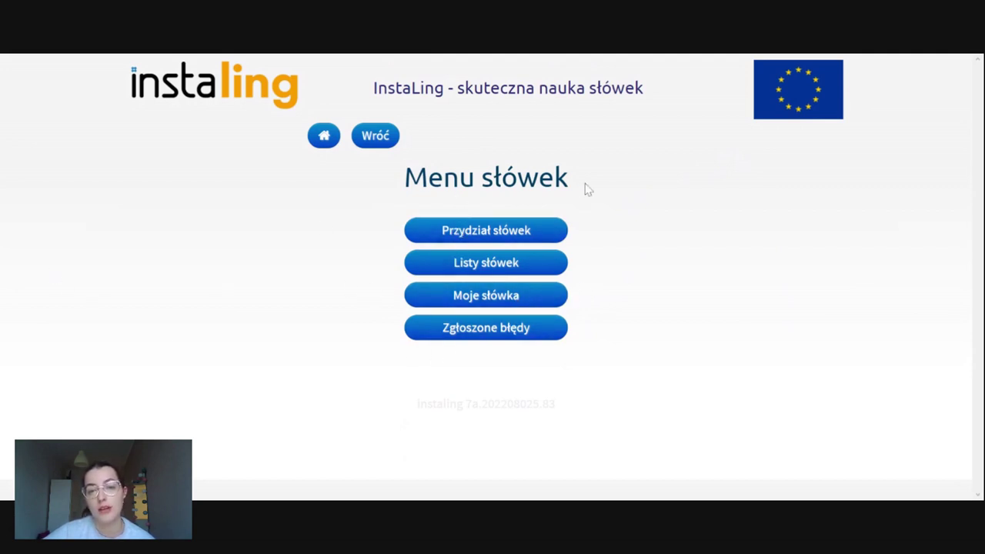
{"action": "left_click", "coordinate": [492, 306]}
{"action": "scroll", "coordinate": [492, 306], "scroll_direction": "down", "scroll_amount": 3}
{"action": "scroll", "coordinate": [490, 307], "scroll_direction": "up", "scroll_amount": 3}
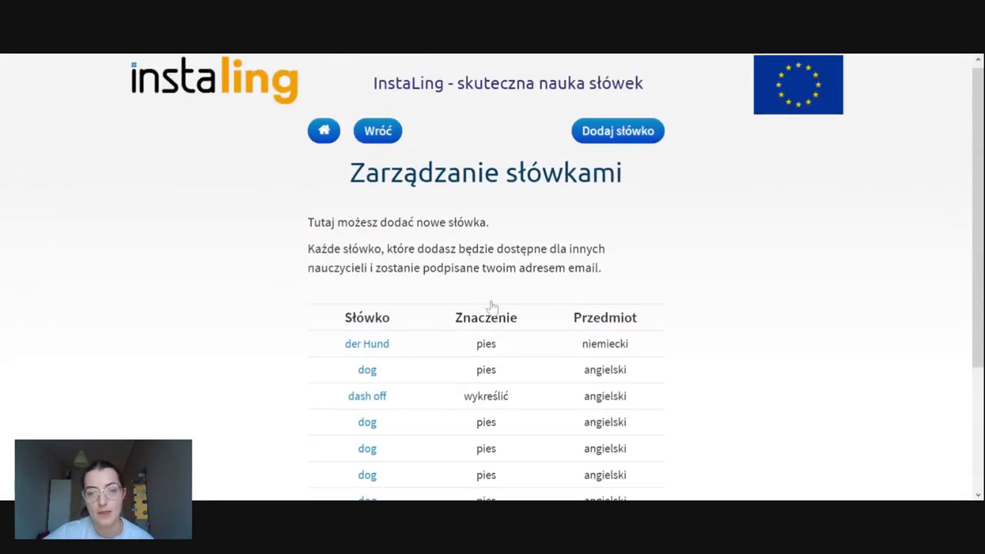
Start adding a new word, read the acceptance criteria and examples, and agree to submit a new word.
{"action": "left_click", "coordinate": [609, 136]}
{"action": "scroll", "coordinate": [611, 146], "scroll_direction": "down", "scroll_amount": 2}
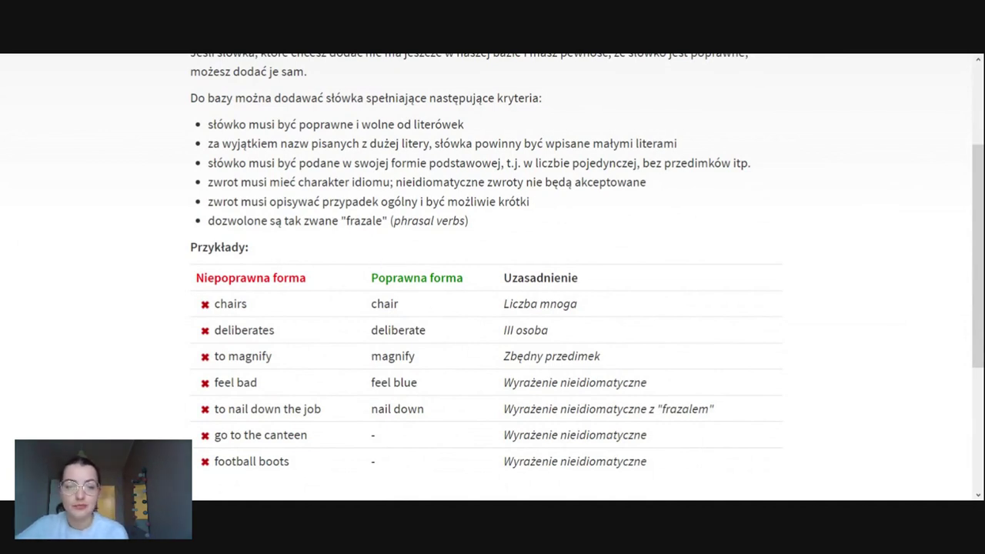
{"action": "scroll", "coordinate": [484, 278], "scroll_direction": "down", "scroll_amount": 1}
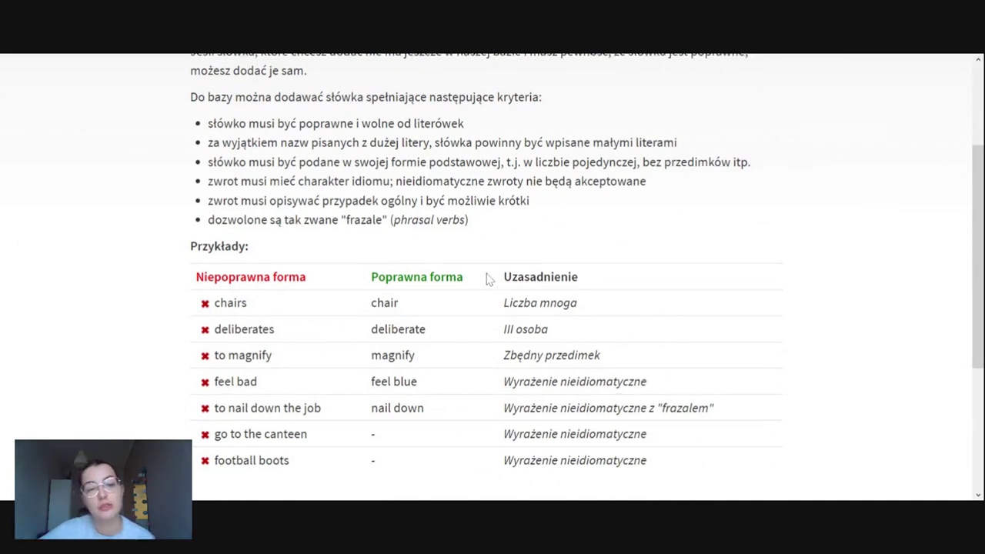
{"action": "scroll", "coordinate": [486, 278], "scroll_direction": "down", "scroll_amount": 1}
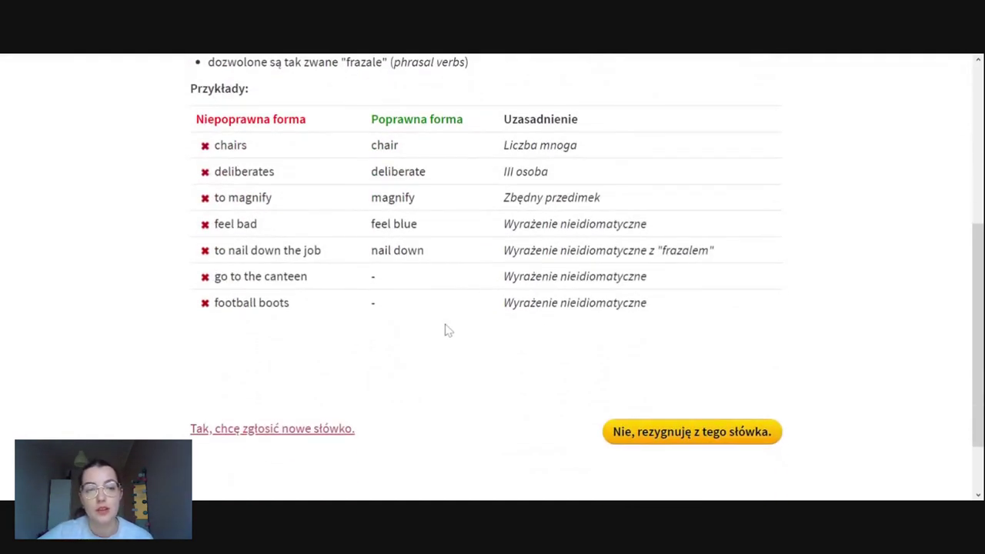
{"action": "left_click", "coordinate": [266, 429]}
{"action": "scroll", "coordinate": [284, 429], "scroll_direction": "down", "scroll_amount": 2}
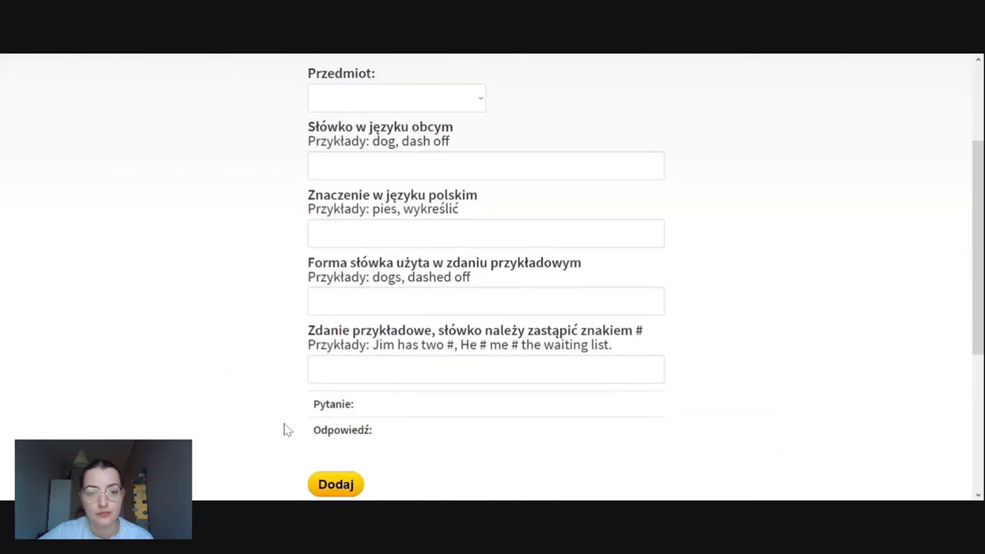
Set the new word's subject to angielski, the foreign word to "dog" and its Polish meaning to "pies".
{"action": "left_click", "coordinate": [433, 103]}
{"action": "left_click", "coordinate": [379, 152]}
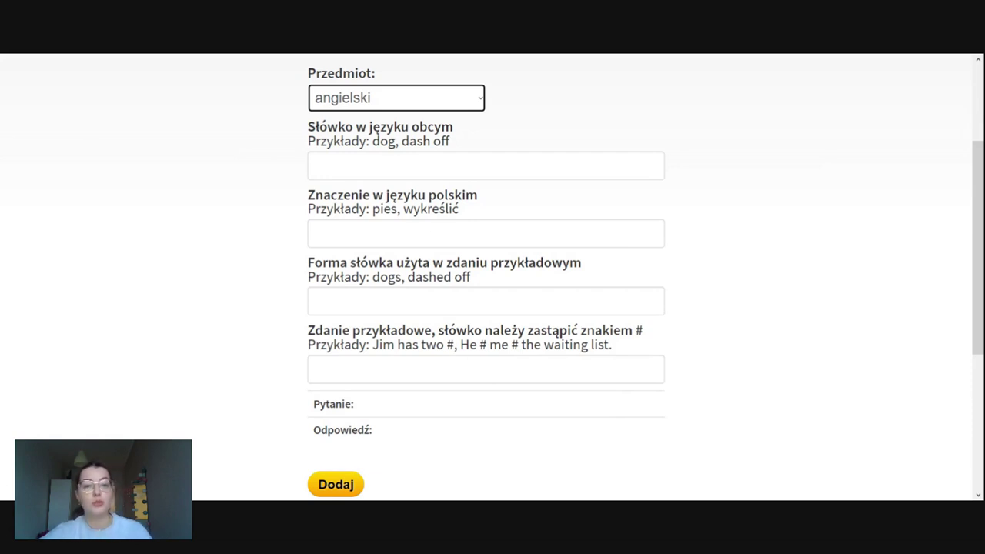
{"action": "key", "text": "Tab"}
{"action": "type", "text": "dog"}
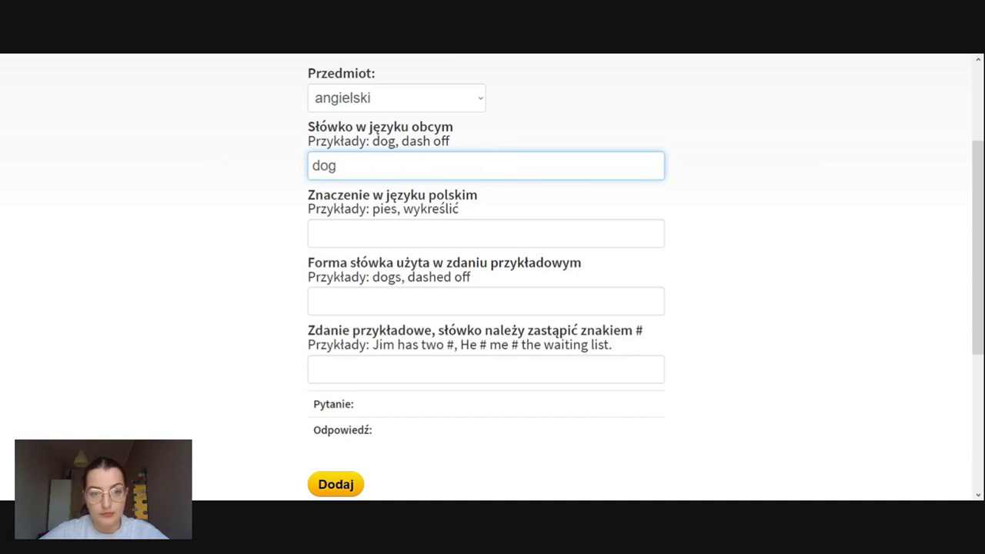
{"action": "key", "text": "Tab"}
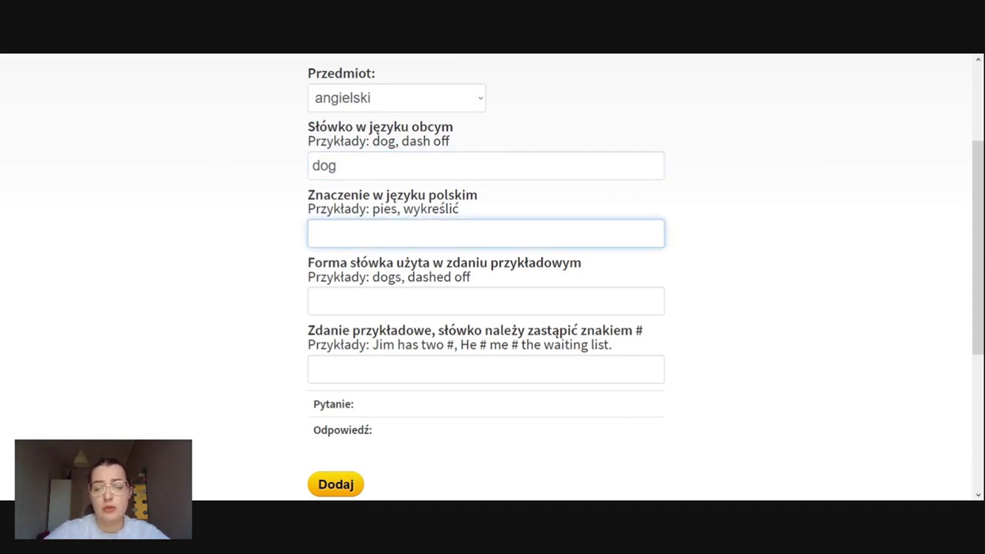
{"action": "type", "text": "pies"}
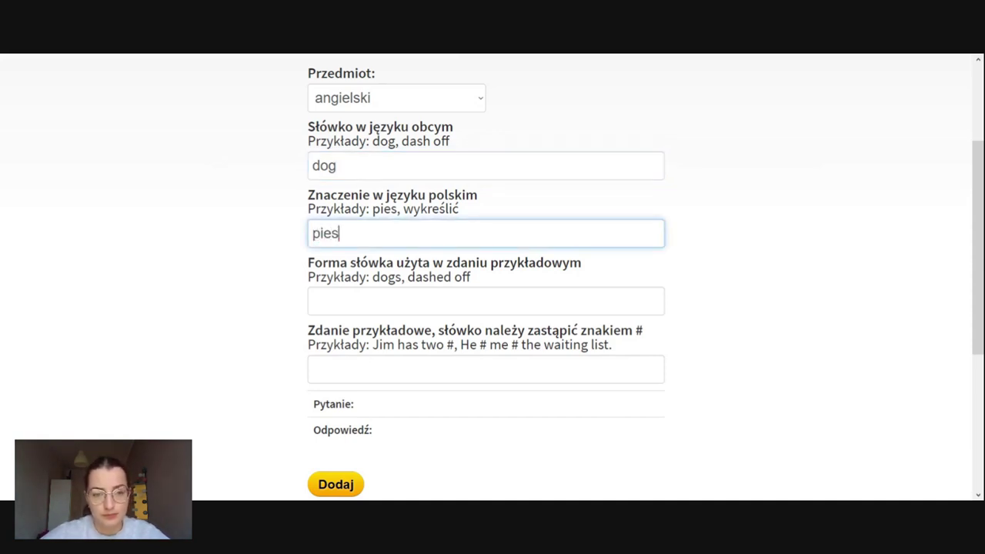
{"action": "left_click", "coordinate": [744, 244]}
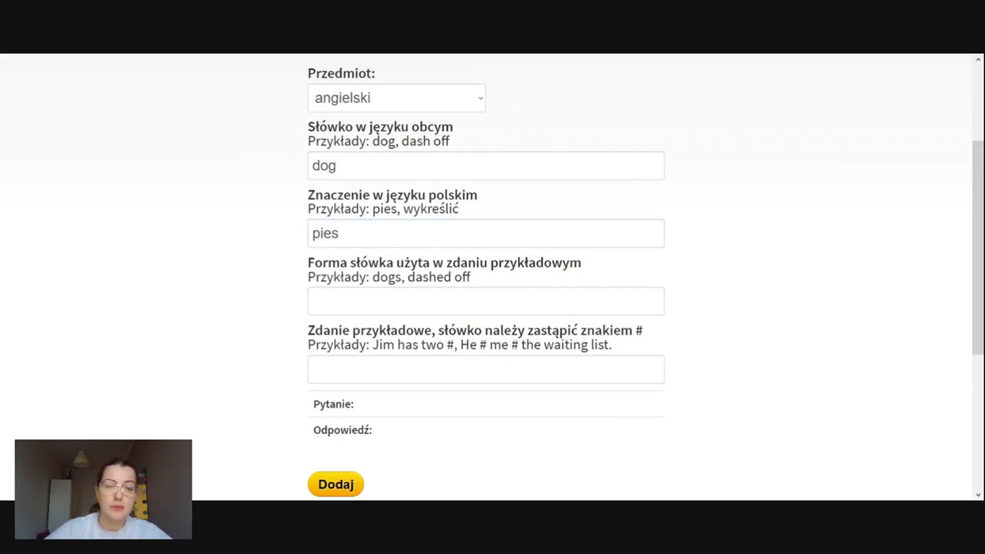
Fill in the new word's example sentence as "Jim has two #." with "dogs" as the word form used in it.
{"action": "left_click", "coordinate": [485, 370]}
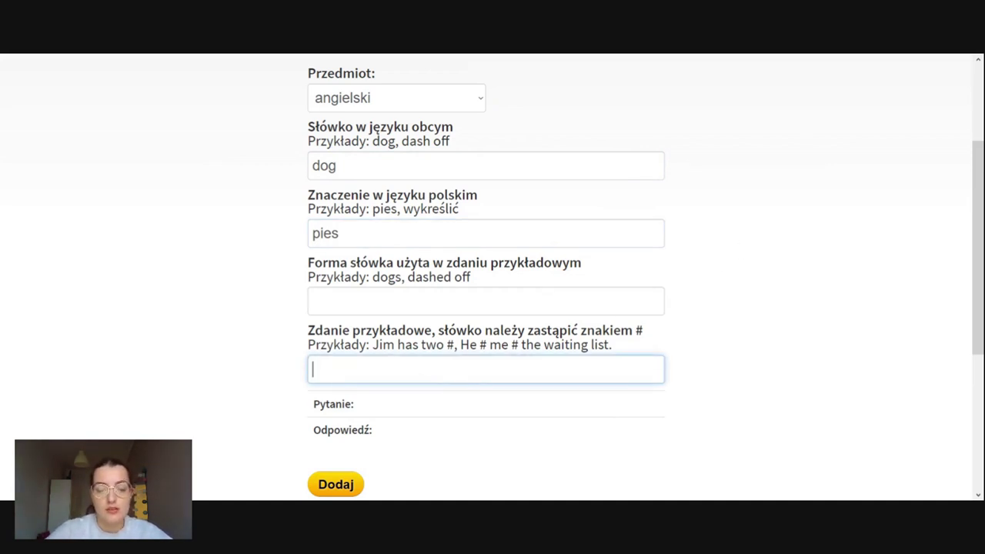
{"action": "type", "text": "Jim ha"}
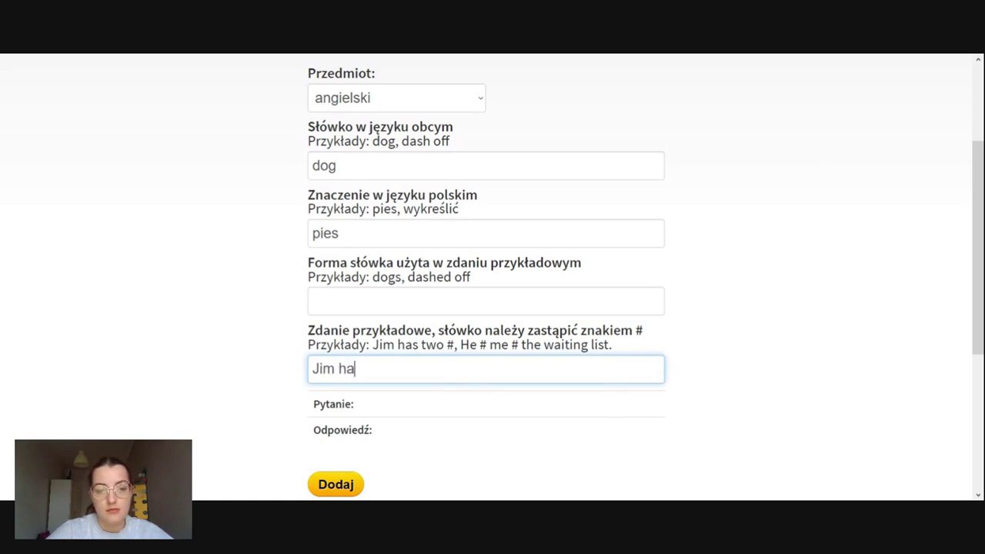
{"action": "type", "text": "s two "}
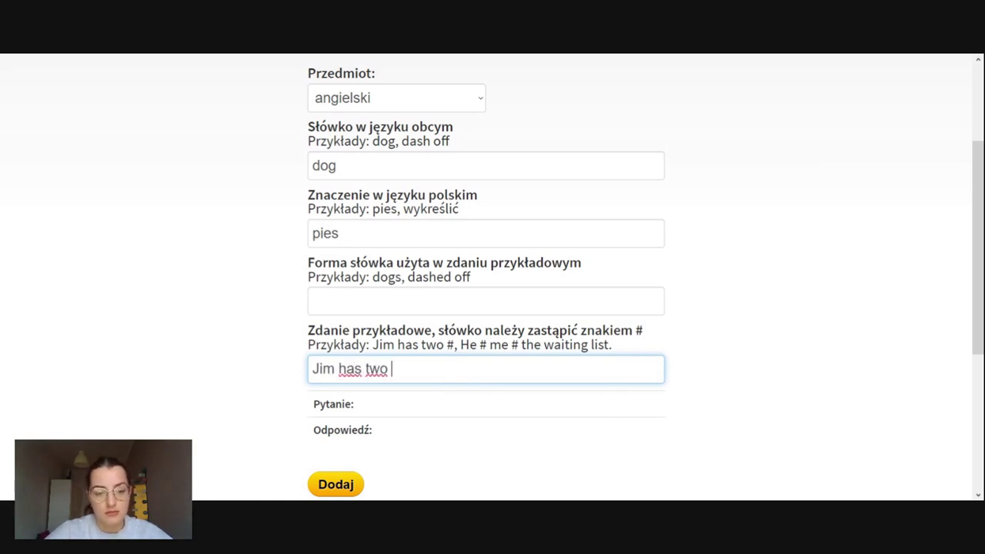
{"action": "type", "text": "#."}
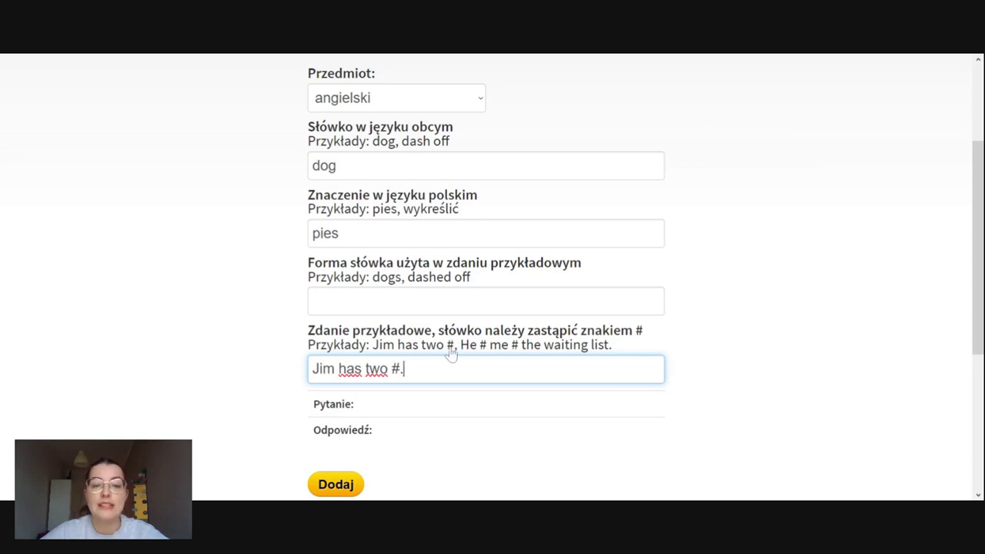
{"action": "left_click", "coordinate": [312, 300]}
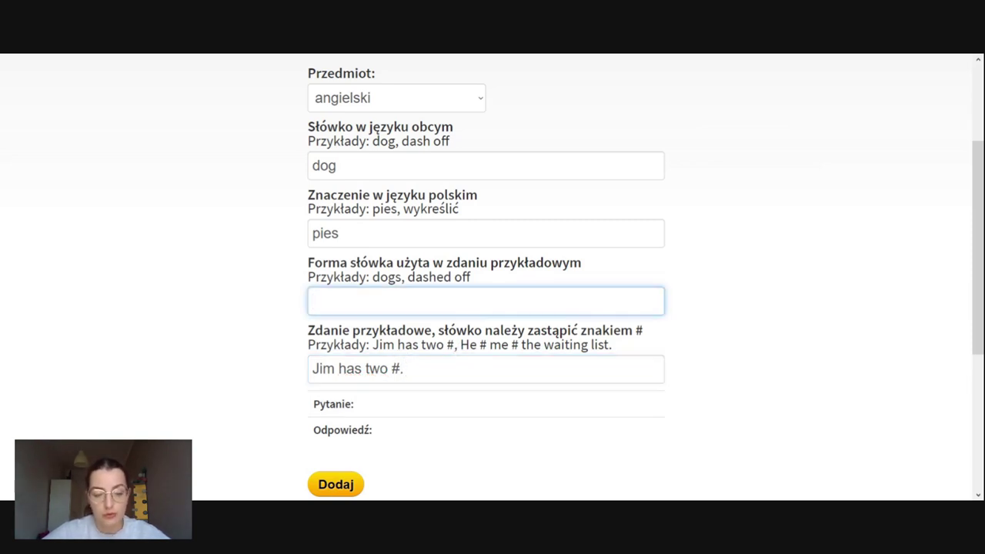
{"action": "type", "text": "dogs"}
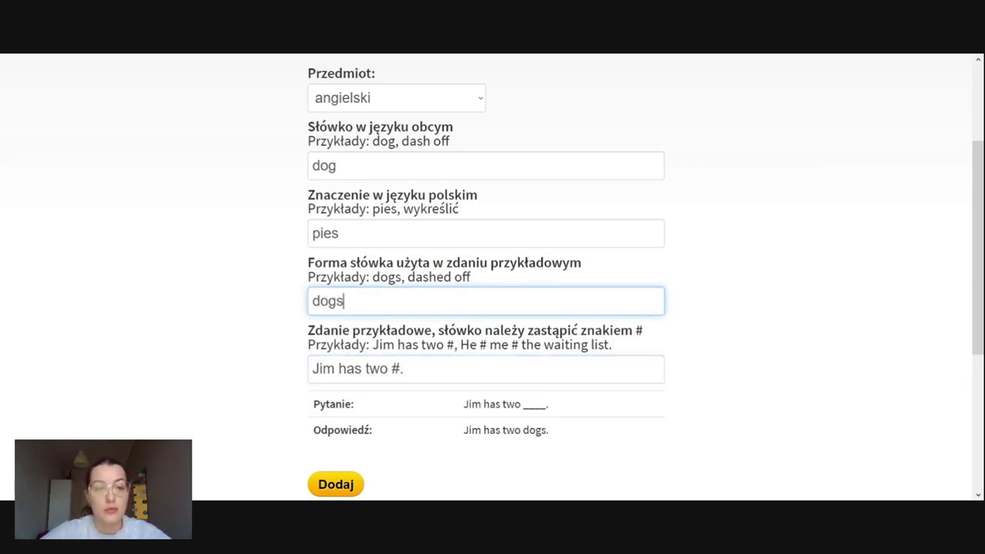
{"action": "left_click", "coordinate": [789, 307]}
Review the completed word form, then leave it without adding the word and return to the words menu (Menu słówek).
{"action": "scroll", "coordinate": [773, 292], "scroll_direction": "down", "scroll_amount": 1}
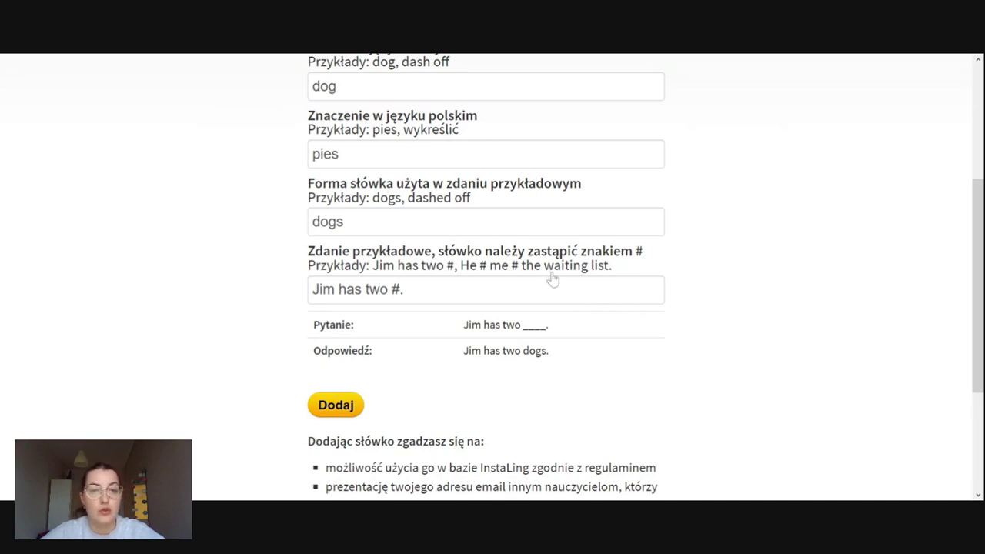
{"action": "scroll", "coordinate": [552, 281], "scroll_direction": "up", "scroll_amount": 1}
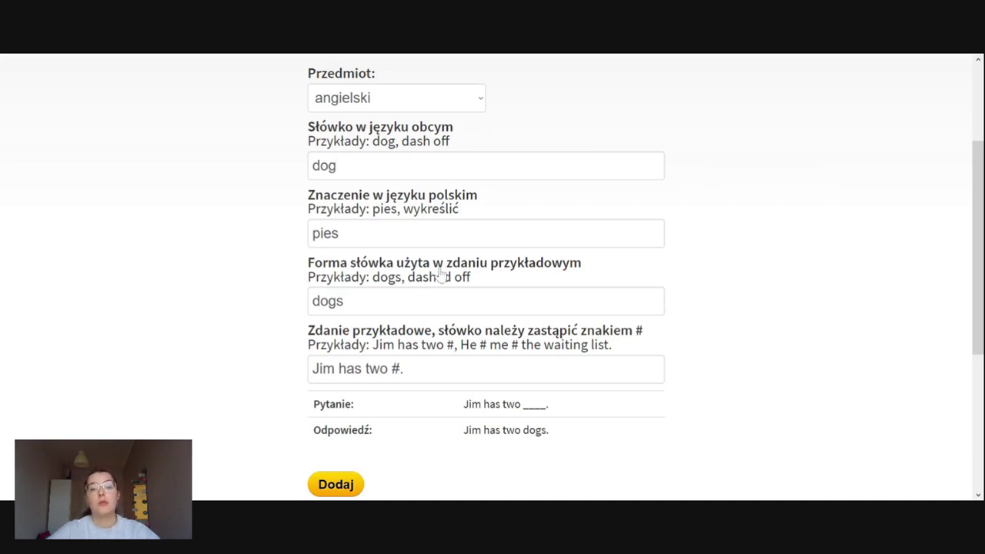
{"action": "scroll", "coordinate": [441, 274], "scroll_direction": "down", "scroll_amount": 1}
{"action": "scroll", "coordinate": [440, 273], "scroll_direction": "up", "scroll_amount": 3}
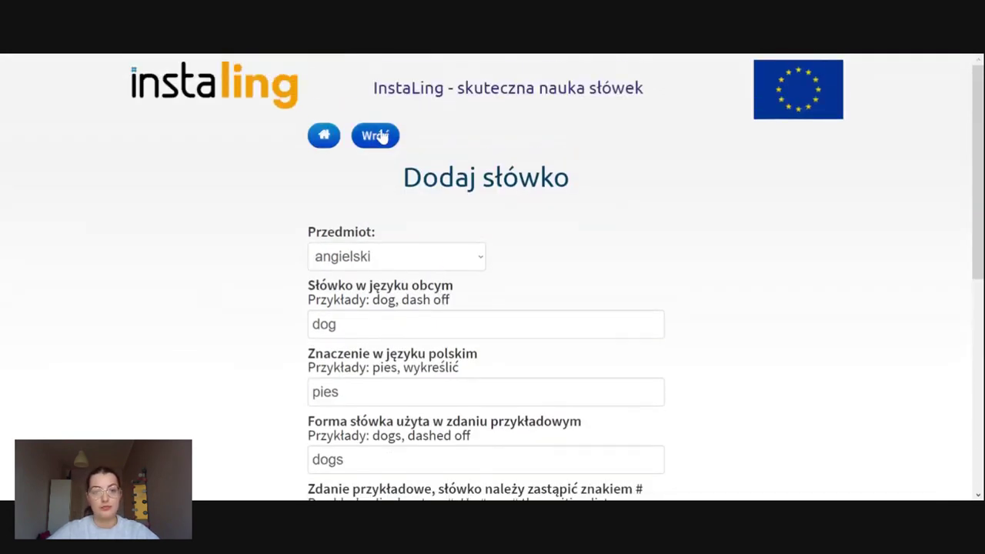
{"action": "left_click", "coordinate": [380, 136]}
{"action": "left_click", "coordinate": [380, 136]}
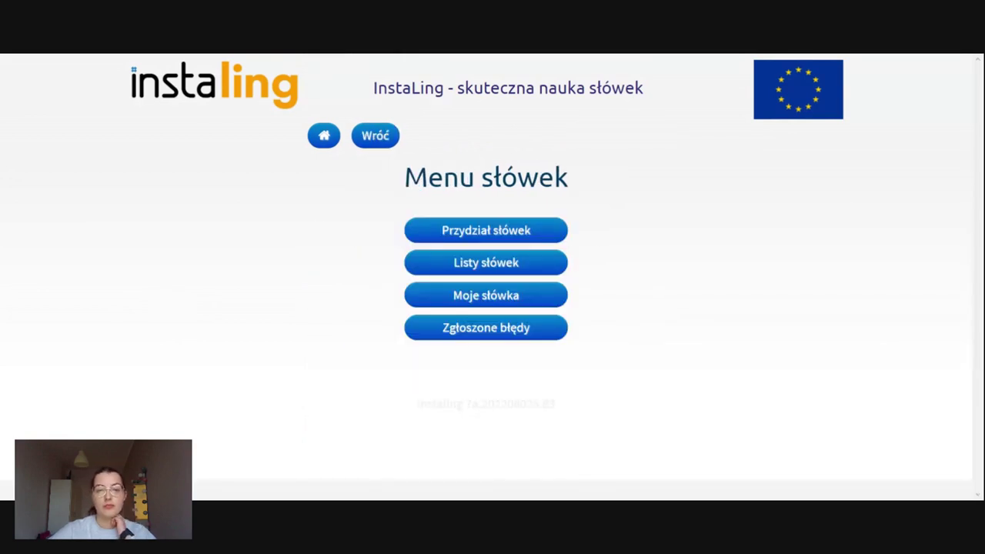
Open the teacher's own word lists (Listy słówek) and look through them down to the favourite lists section.
{"action": "left_click", "coordinate": [492, 270]}
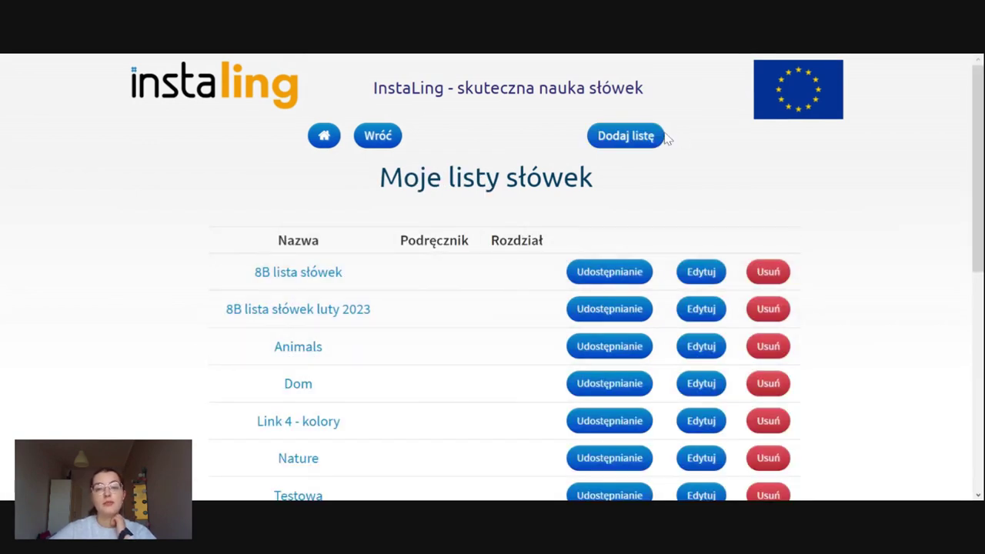
{"action": "scroll", "coordinate": [599, 205], "scroll_direction": "down", "scroll_amount": 3}
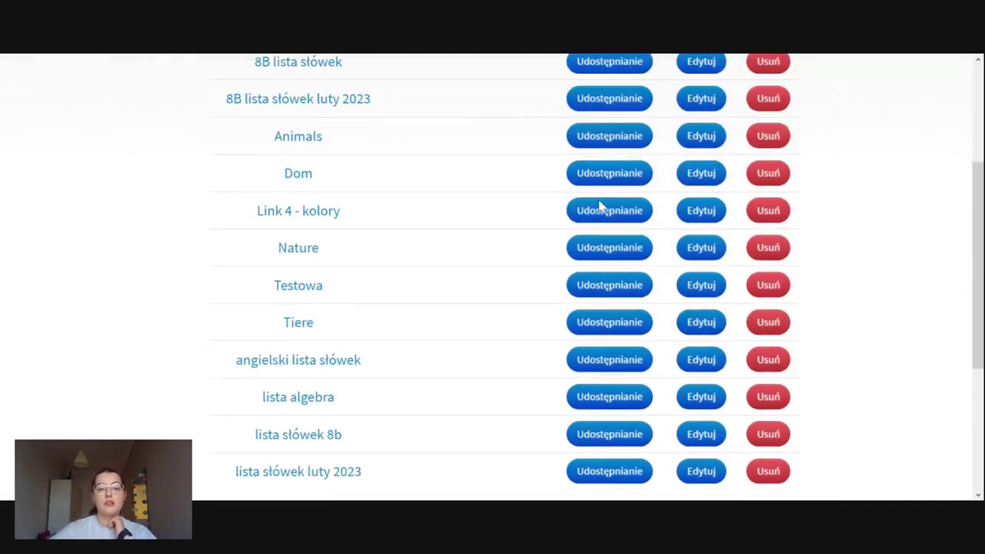
{"action": "scroll", "coordinate": [598, 205], "scroll_direction": "down", "scroll_amount": 4}
{"action": "scroll", "coordinate": [589, 184], "scroll_direction": "up", "scroll_amount": 5}
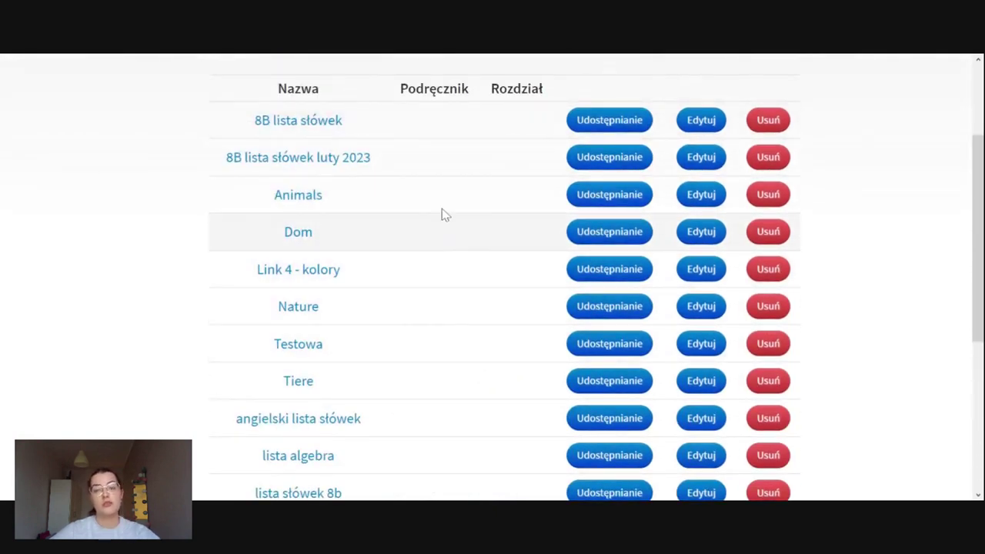
{"action": "scroll", "coordinate": [470, 154], "scroll_direction": "down", "scroll_amount": 5}
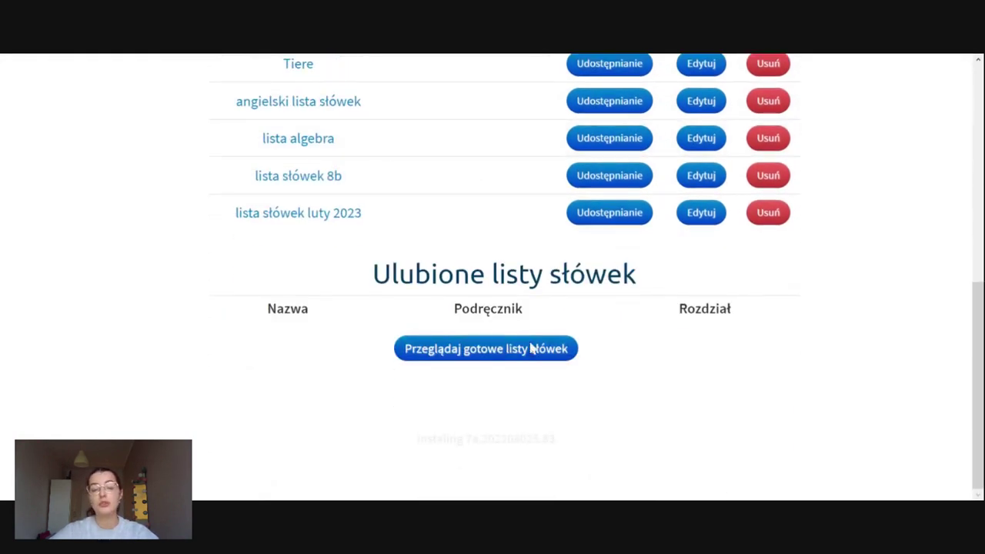
Browse the ready-made word lists, filtered by language niemiecki and textbook series Kompass Team.
{"action": "left_click", "coordinate": [462, 352]}
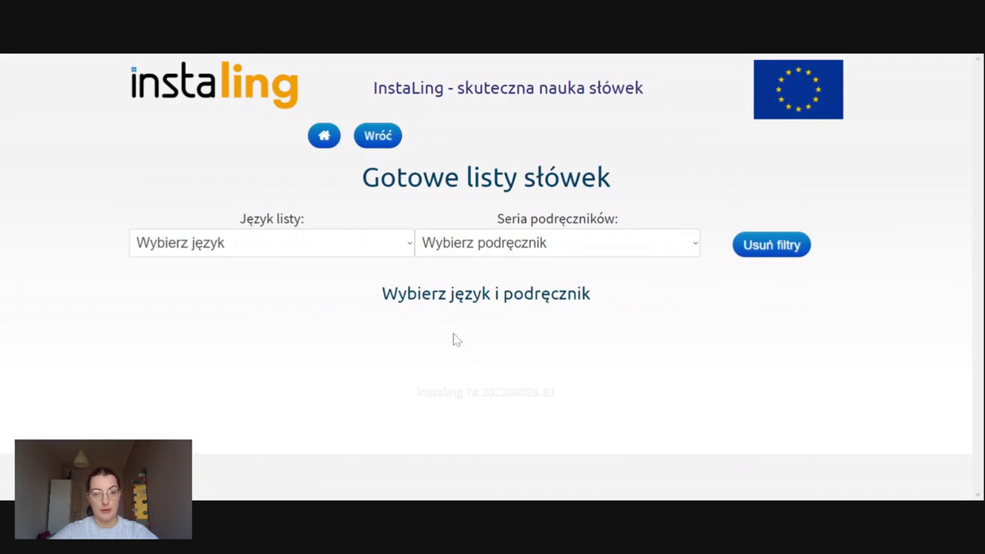
{"action": "left_click", "coordinate": [270, 243]}
{"action": "left_click", "coordinate": [281, 269]}
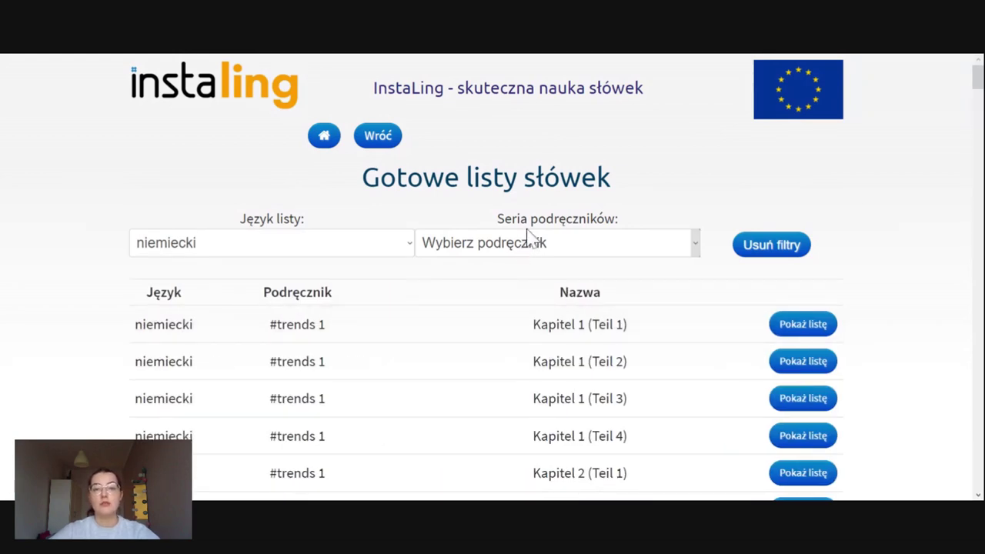
{"action": "left_click", "coordinate": [593, 264]}
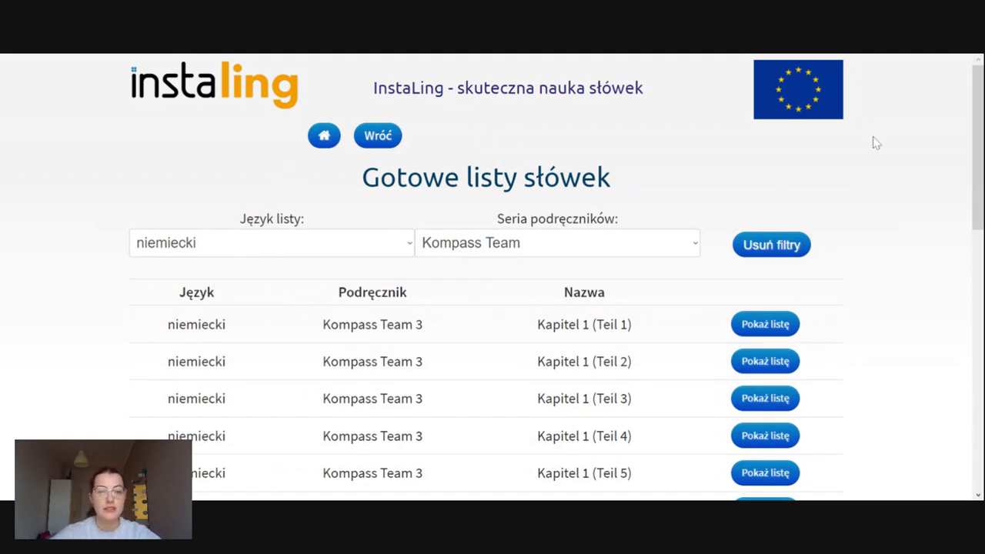
{"action": "scroll", "coordinate": [838, 159], "scroll_direction": "down", "scroll_amount": 1}
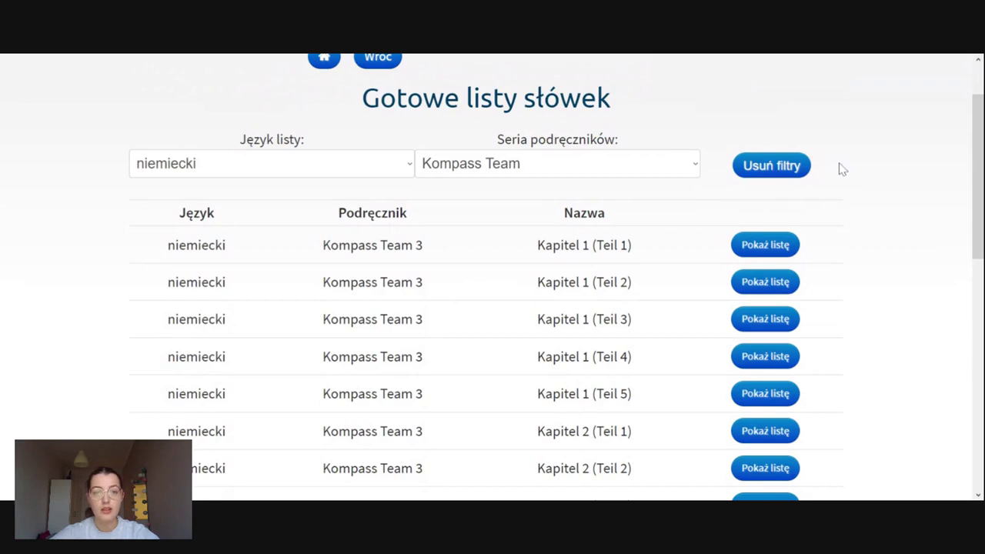
{"action": "scroll", "coordinate": [454, 251], "scroll_direction": "down", "scroll_amount": 7}
{"action": "scroll", "coordinate": [455, 251], "scroll_direction": "up", "scroll_amount": 1}
{"action": "scroll", "coordinate": [455, 251], "scroll_direction": "up", "scroll_amount": 9}
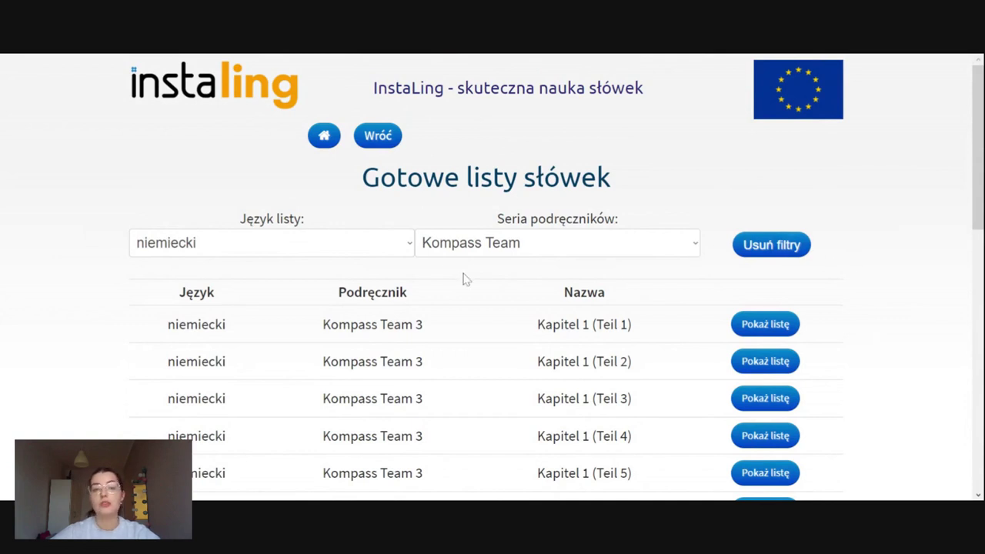
Look through the words in the Kompass Team 3 list Kapitel 1 (Teil 1) and return to the teacher's own word lists.
{"action": "left_click", "coordinate": [765, 324]}
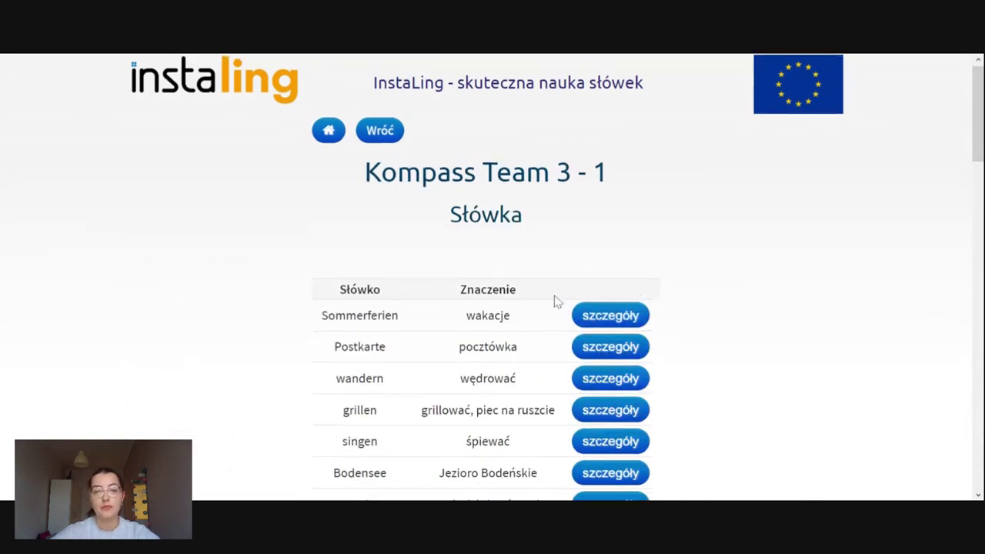
{"action": "scroll", "coordinate": [539, 254], "scroll_direction": "down", "scroll_amount": 8}
{"action": "scroll", "coordinate": [537, 253], "scroll_direction": "down", "scroll_amount": 6}
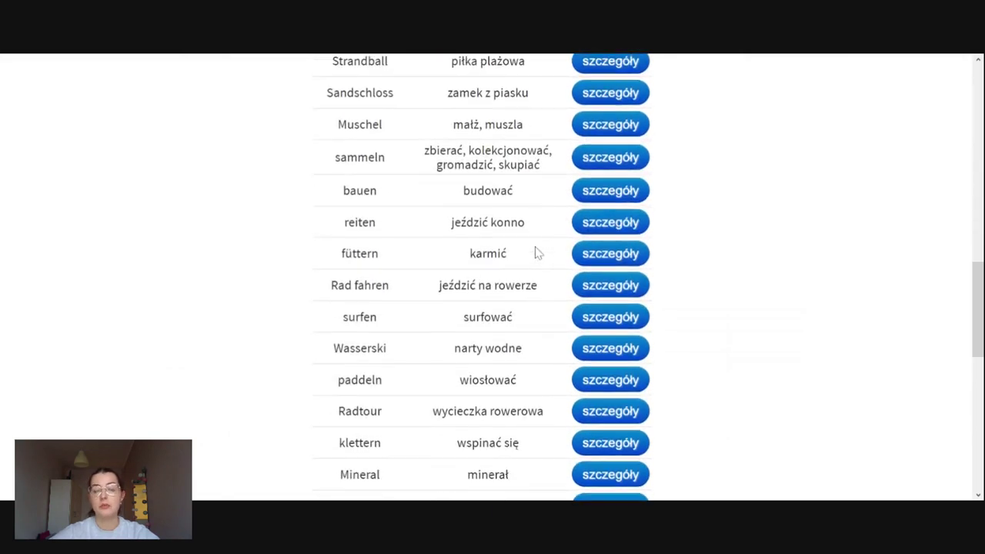
{"action": "scroll", "coordinate": [356, 394], "scroll_direction": "down", "scroll_amount": 6}
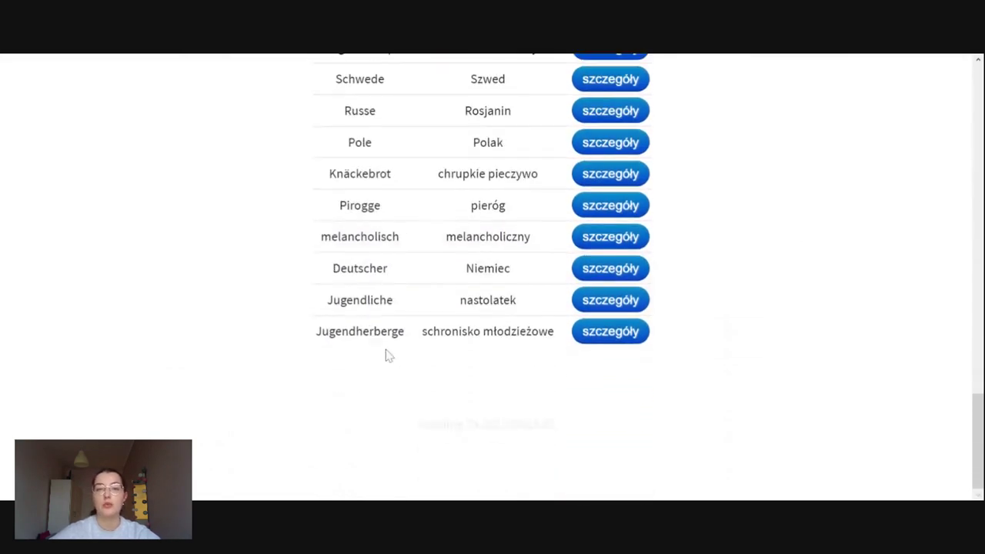
{"action": "scroll", "coordinate": [385, 354], "scroll_direction": "up", "scroll_amount": 20}
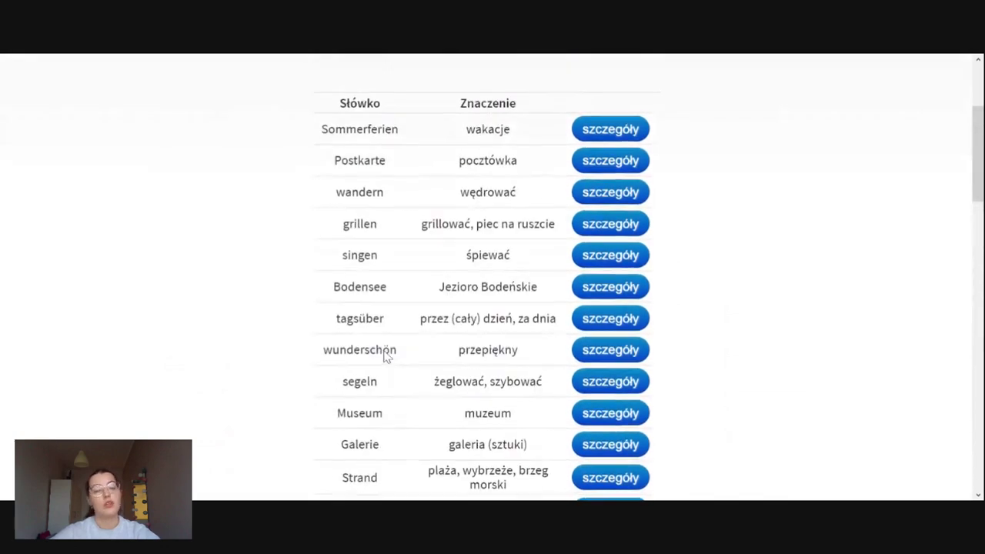
{"action": "left_click", "coordinate": [376, 146]}
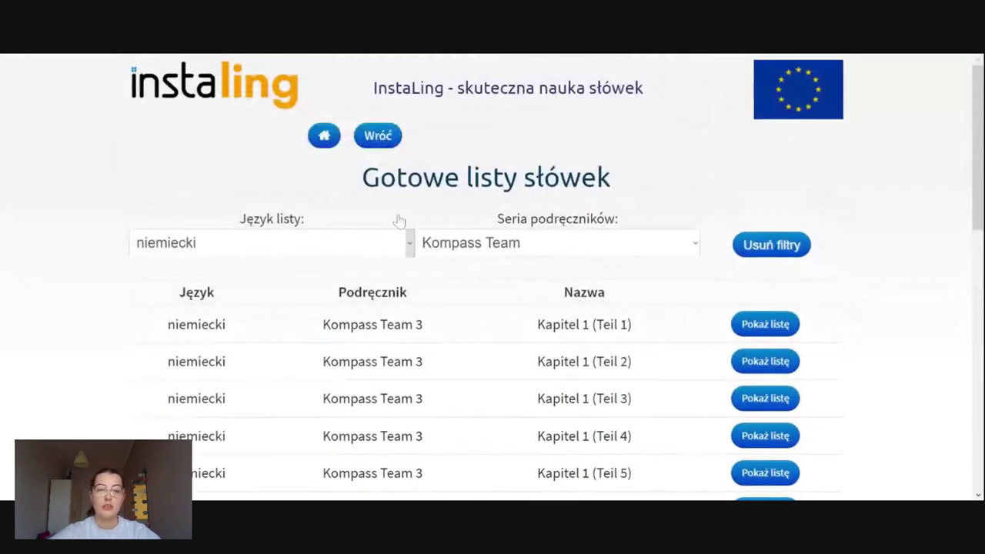
{"action": "left_click", "coordinate": [378, 137]}
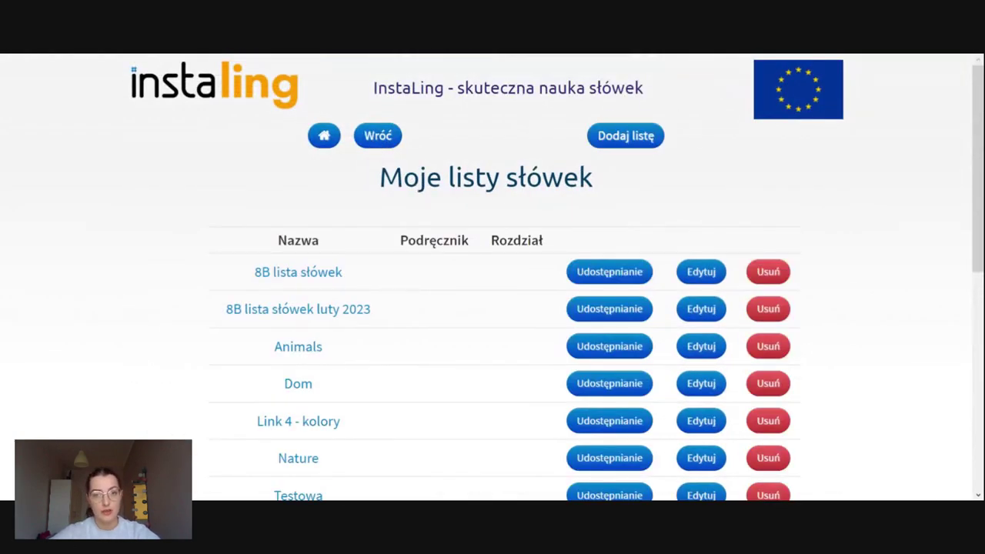
Start adding a new word list and name it "8B angielski lista słówek".
{"action": "left_click", "coordinate": [626, 135]}
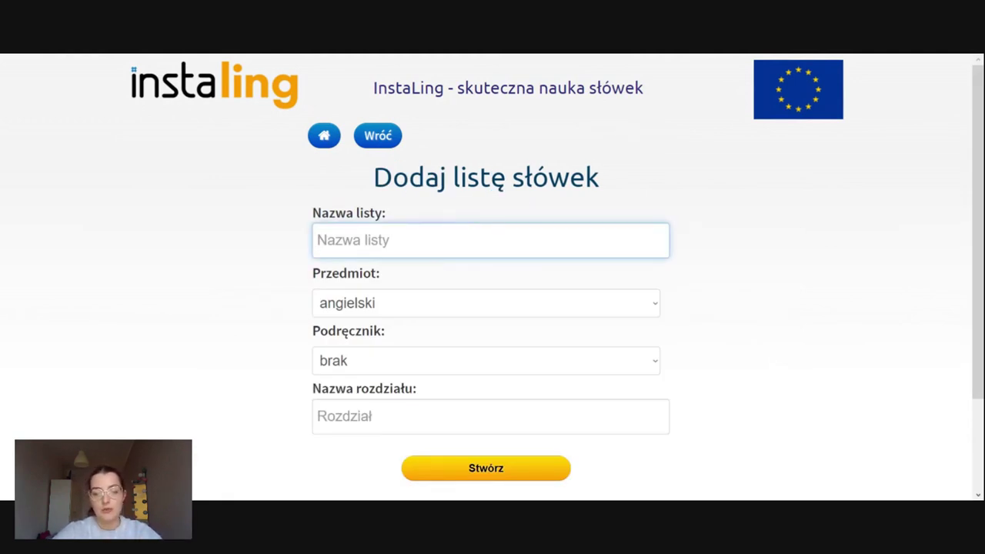
{"action": "type", "text": "8B "}
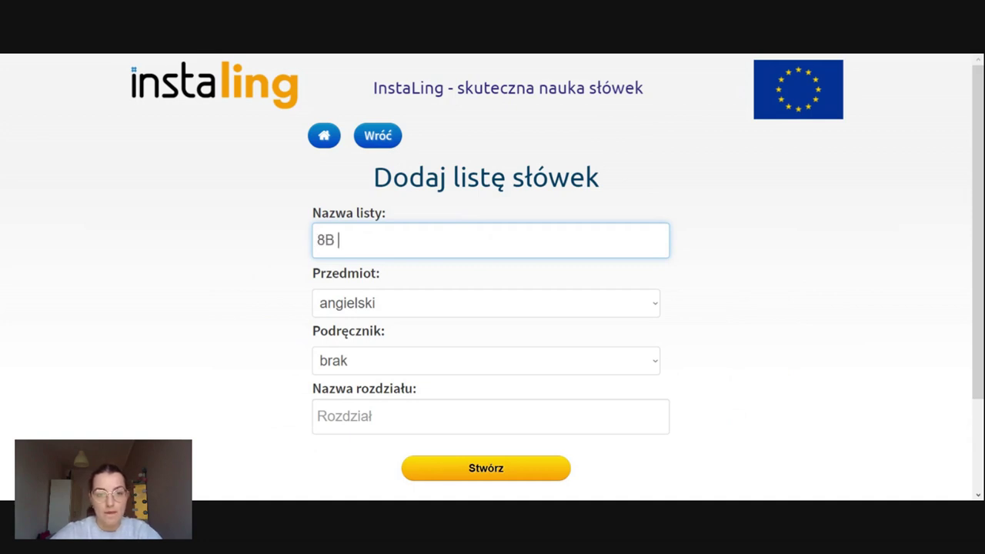
{"action": "type", "text": "angielski"}
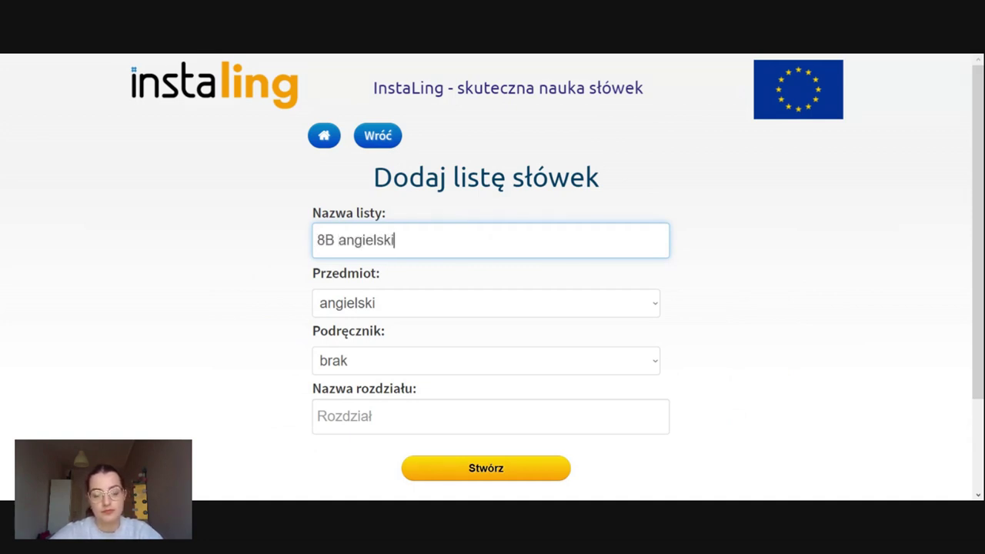
{"action": "type", "text": " lista słówek"}
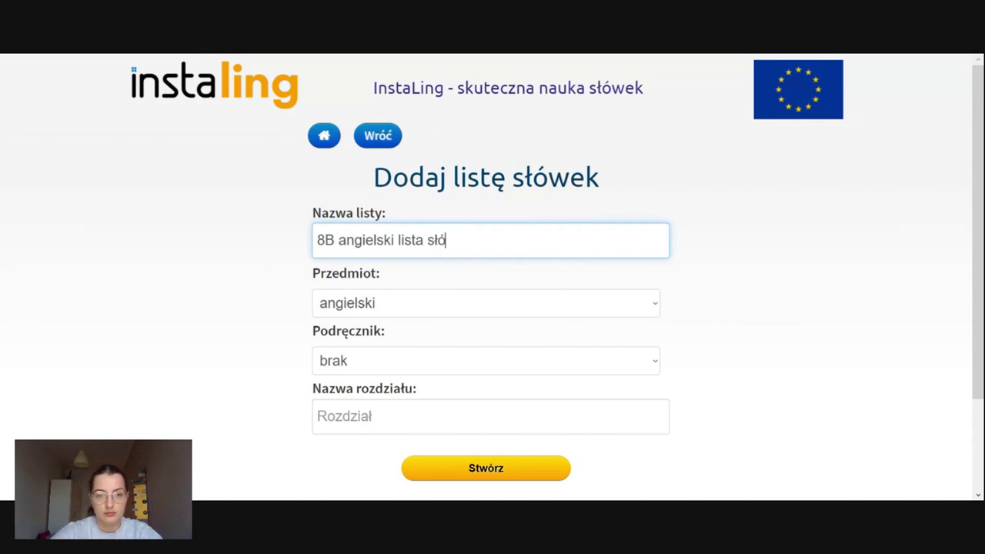